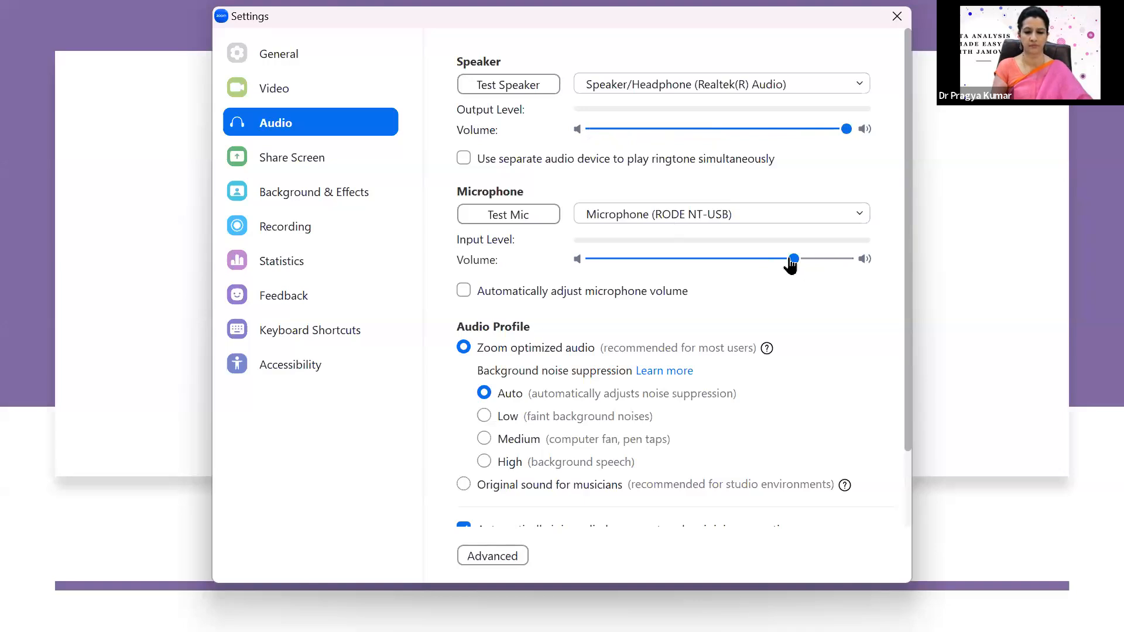
- Raise the RODE NT-USB microphone volume to near maximum, test the speaker and microphone, and close the audio settings
drag(791, 262, 853, 272)
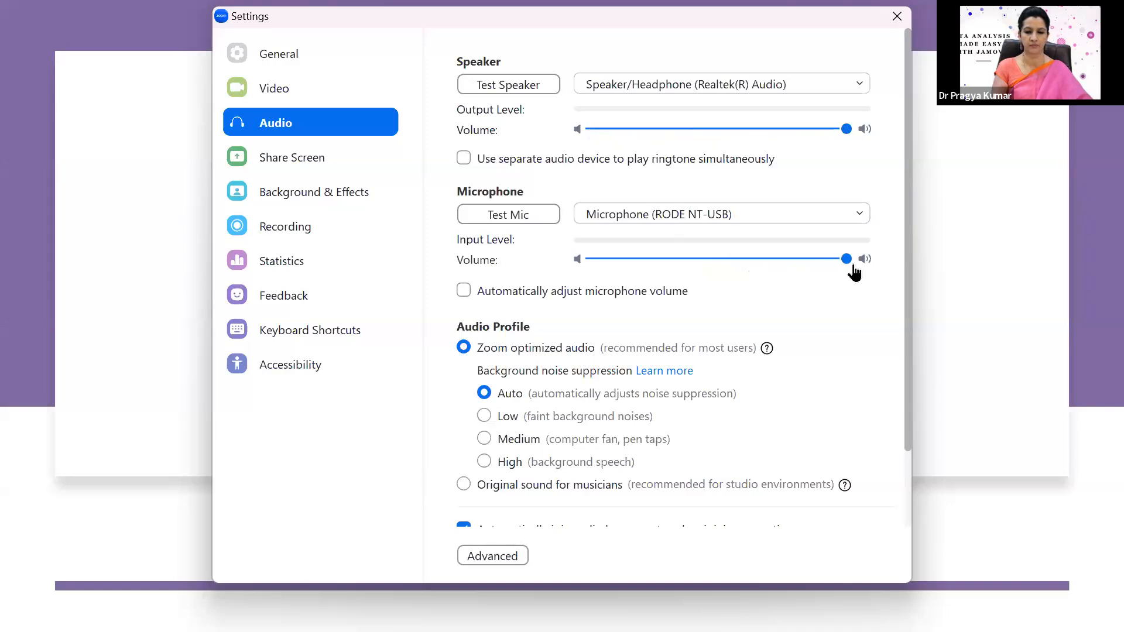
click(527, 84)
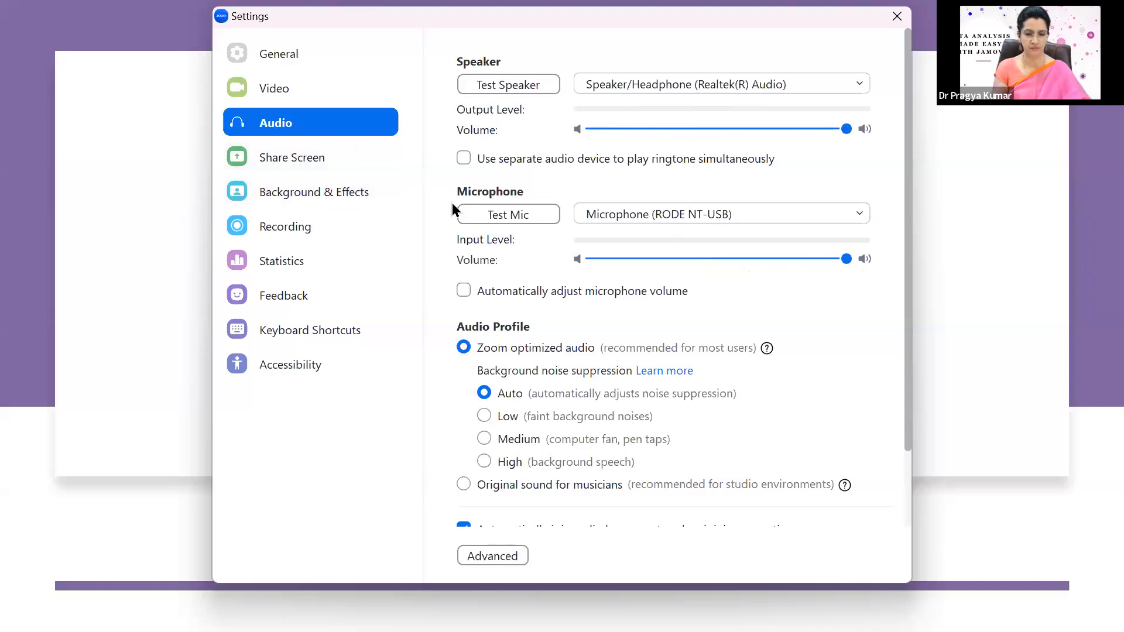
click(480, 214)
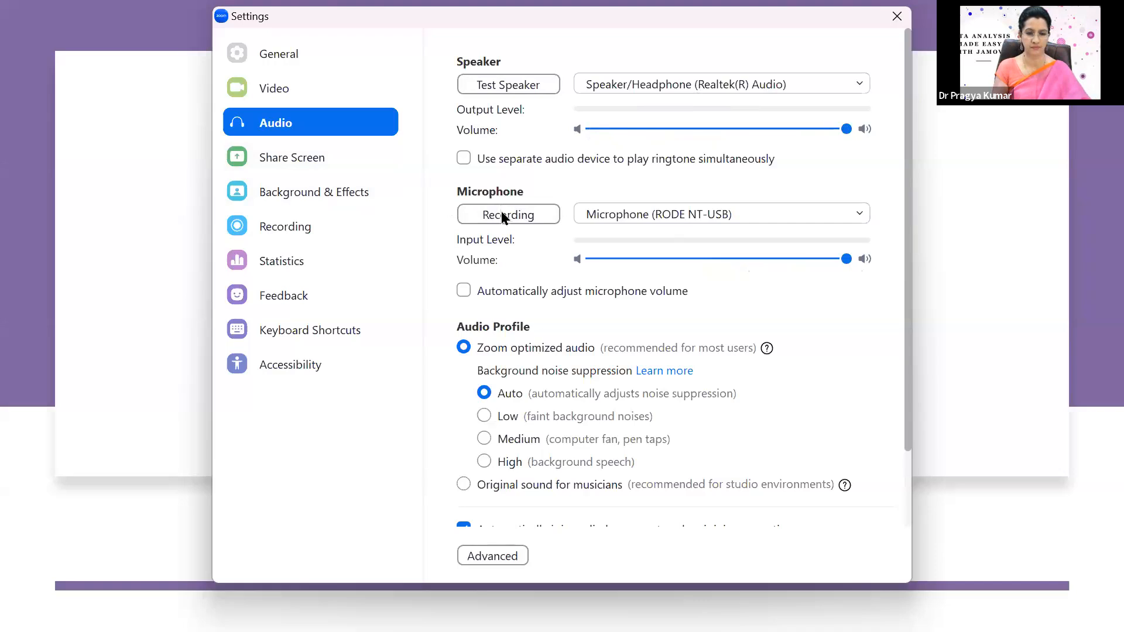
click(841, 259)
click(842, 260)
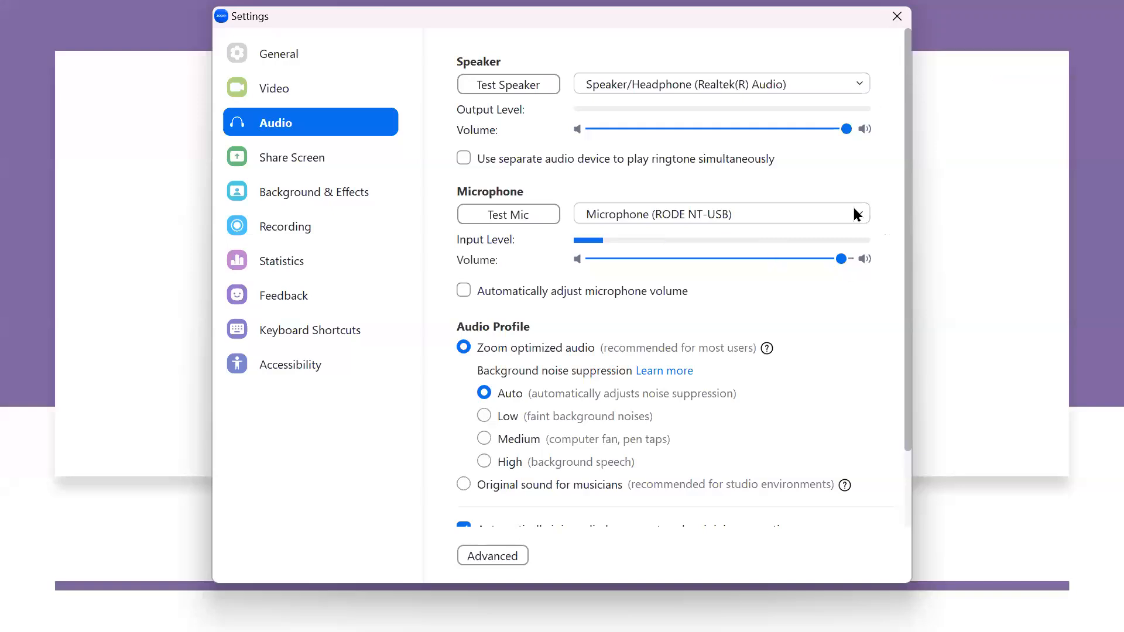
click(897, 18)
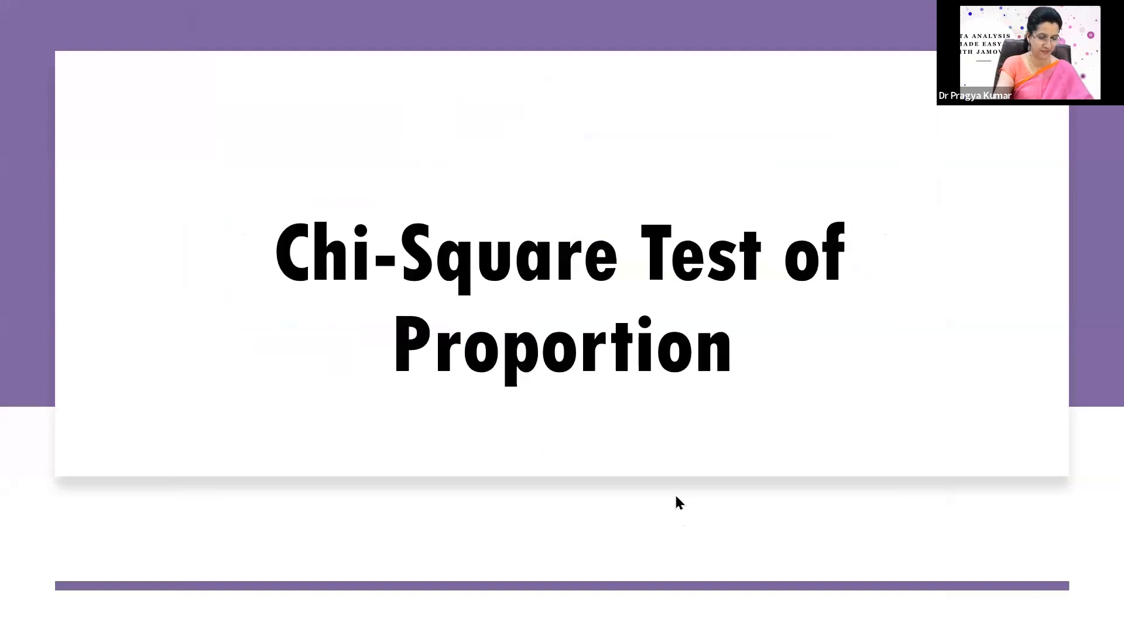
- Switch from the slide show to the Demo_Chi Square Test document in Word and go to its first page
key(super)
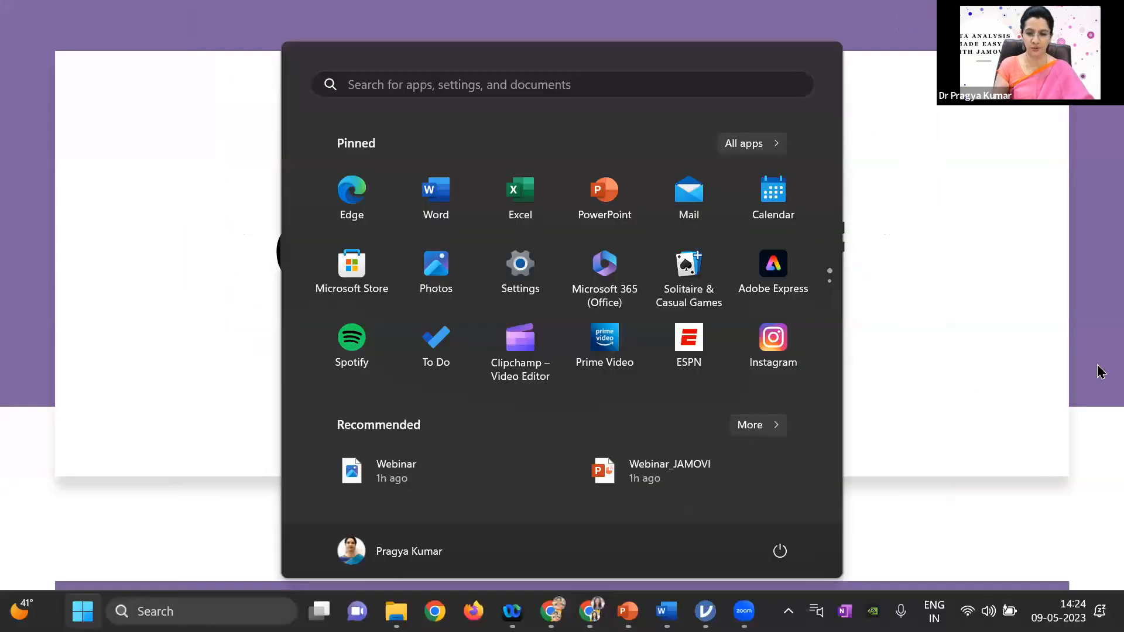
key(super)
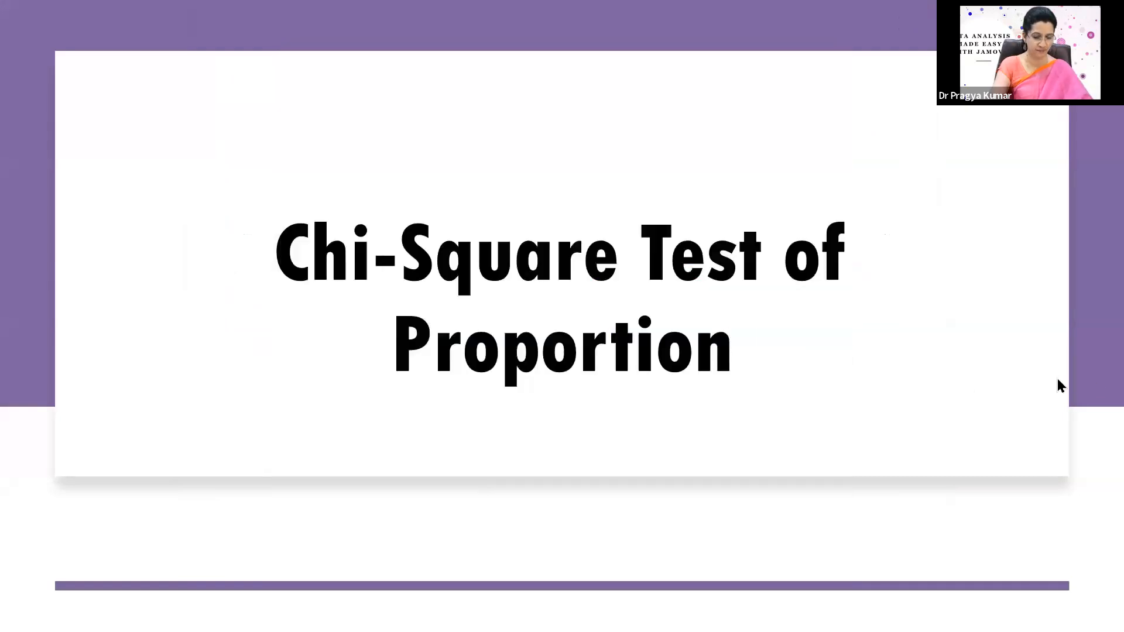
mouse_move(585, 626)
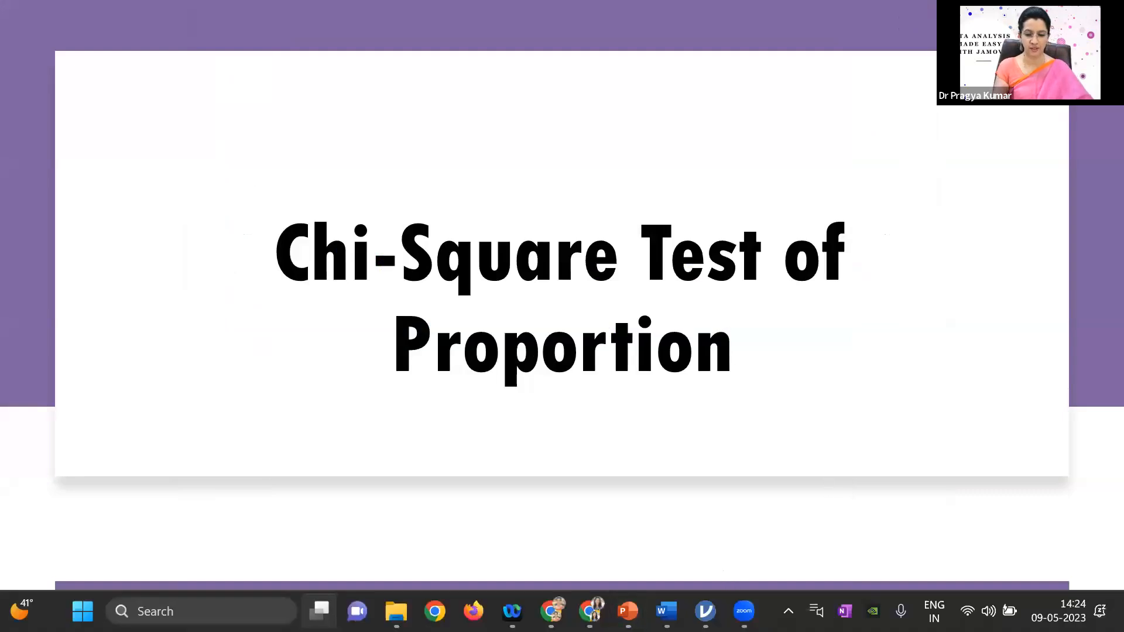
key(super+Tab)
click(709, 511)
drag(1098, 358, 1098, 179)
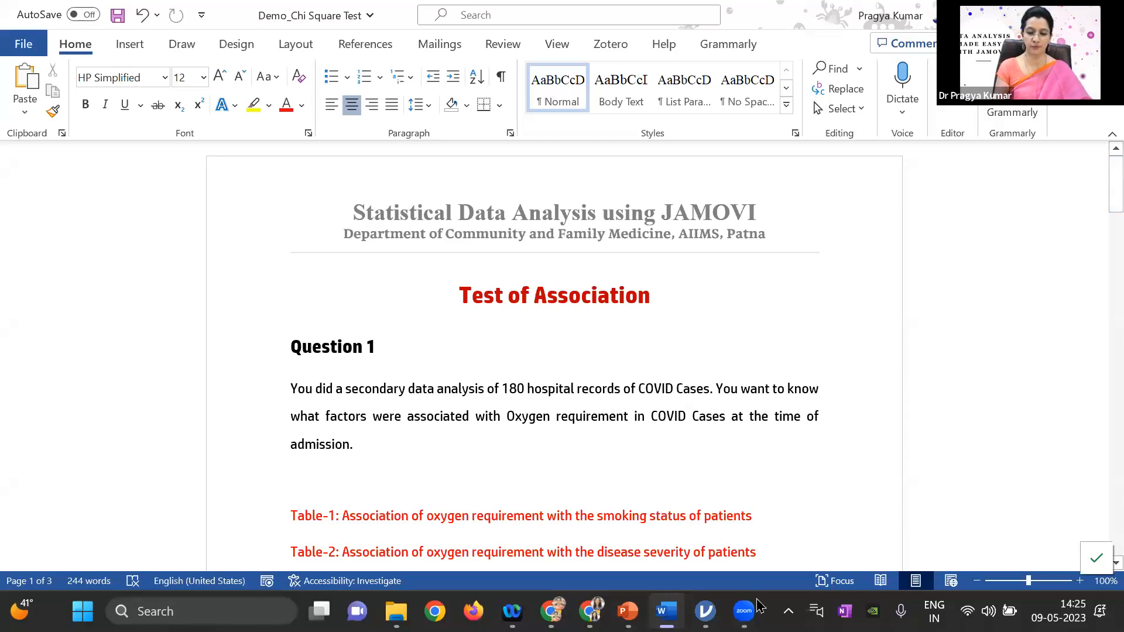
- Switch to the Demo_Chi Square Test file in jamovi and cancel the request to save changes
mouse_move(706, 611)
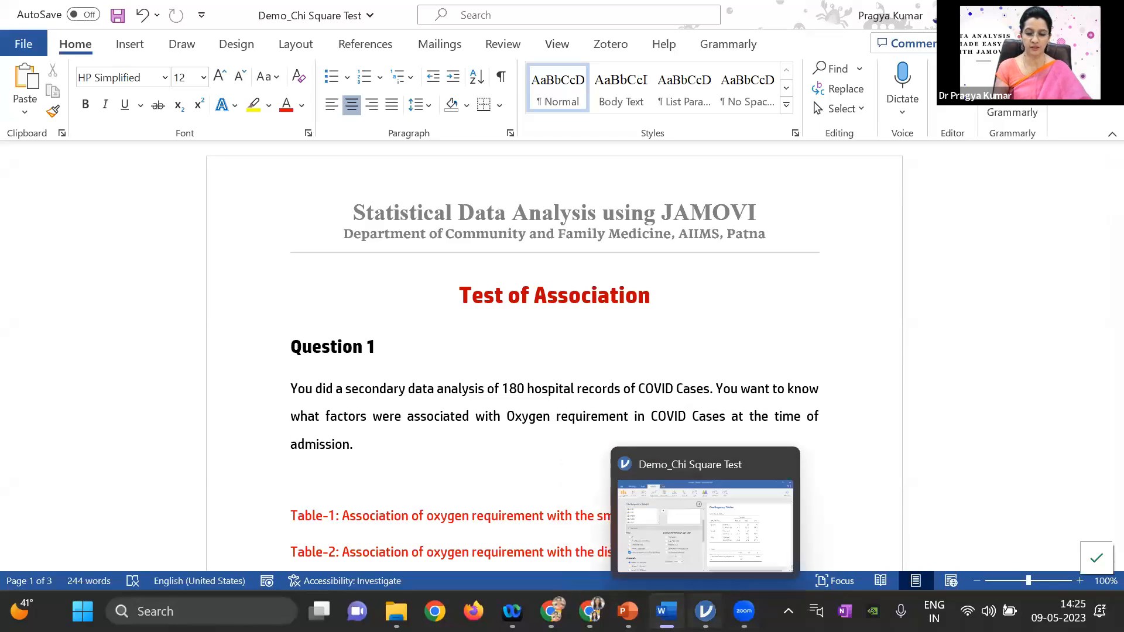
click(737, 540)
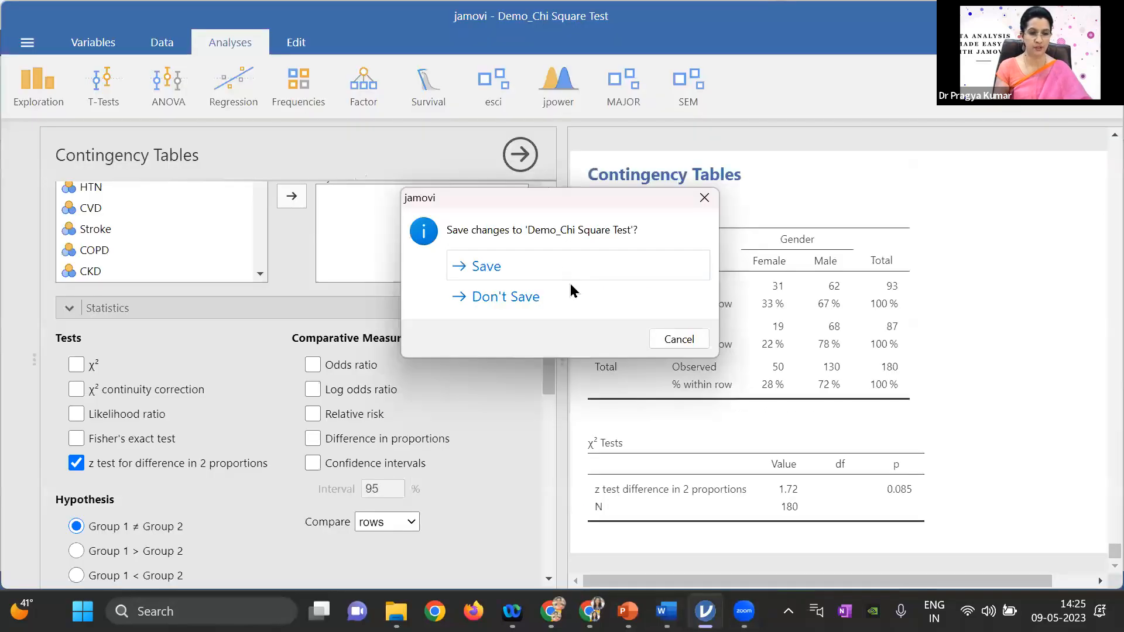
click(678, 338)
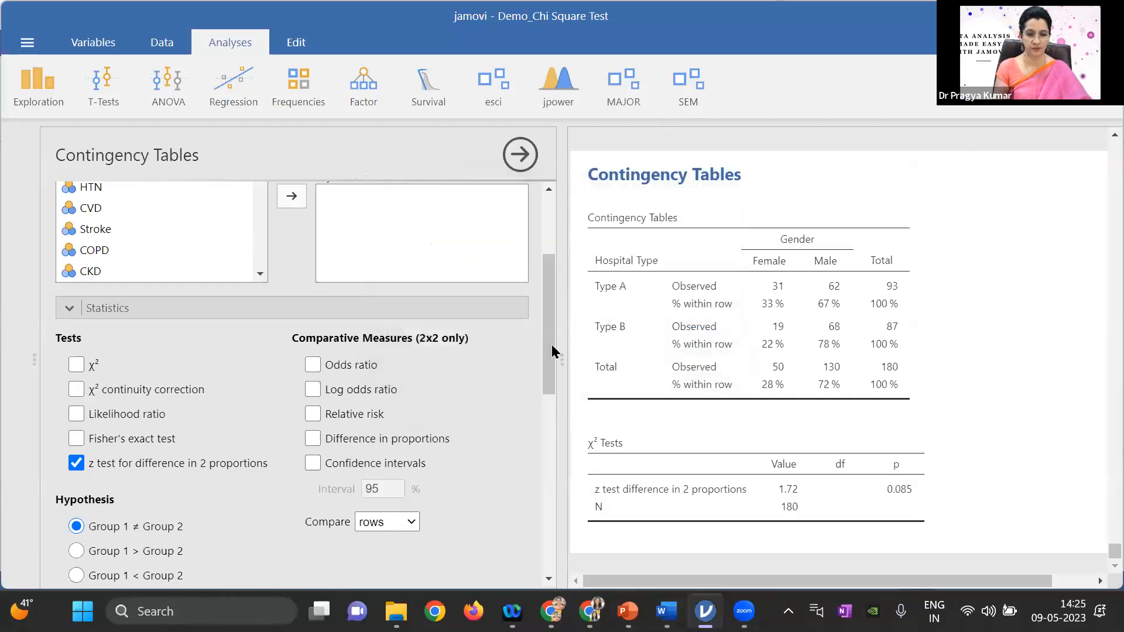
- Remove Gender from the columns and Hospital Type from the rows of the contingency table analysis
scroll(534, 230, up, 2)
scroll(535, 230, up, 4)
click(351, 269)
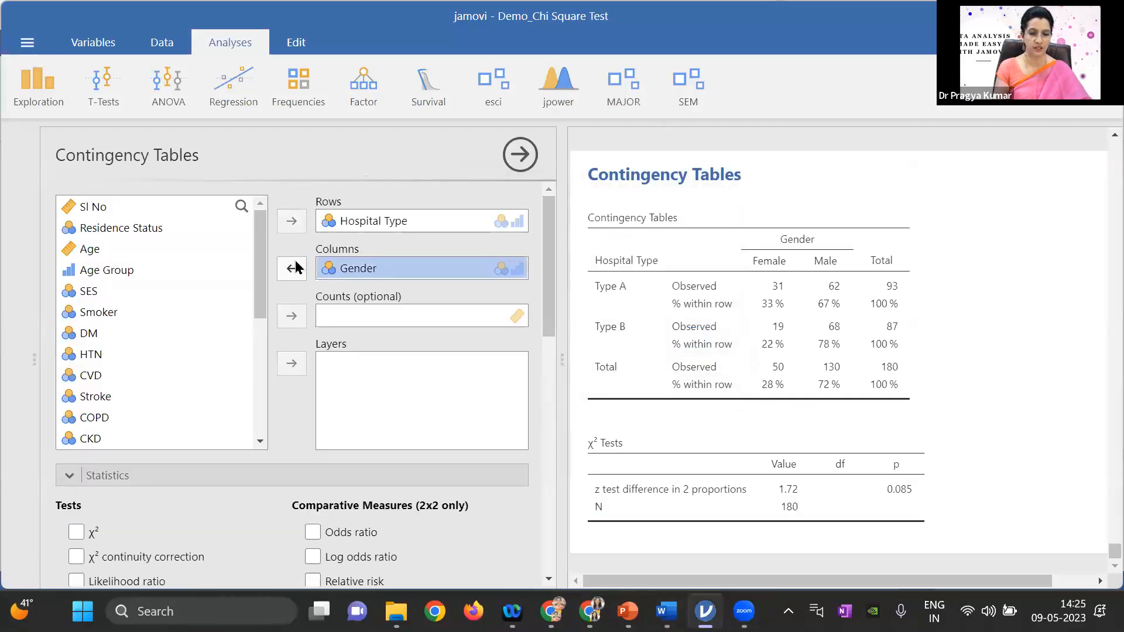
click(292, 268)
click(346, 223)
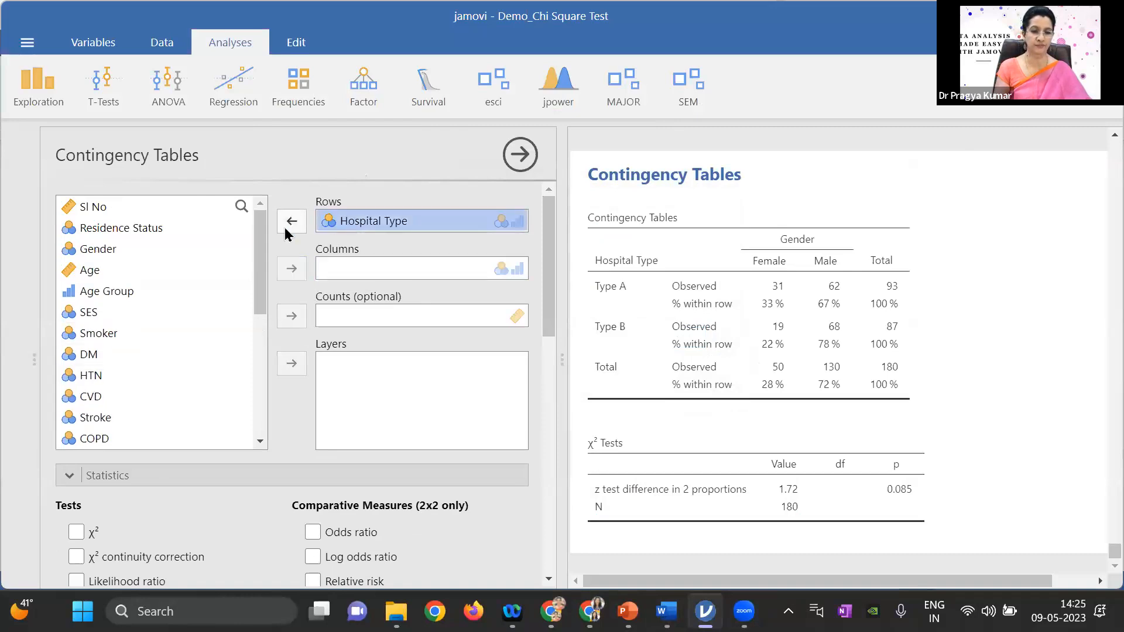
click(292, 223)
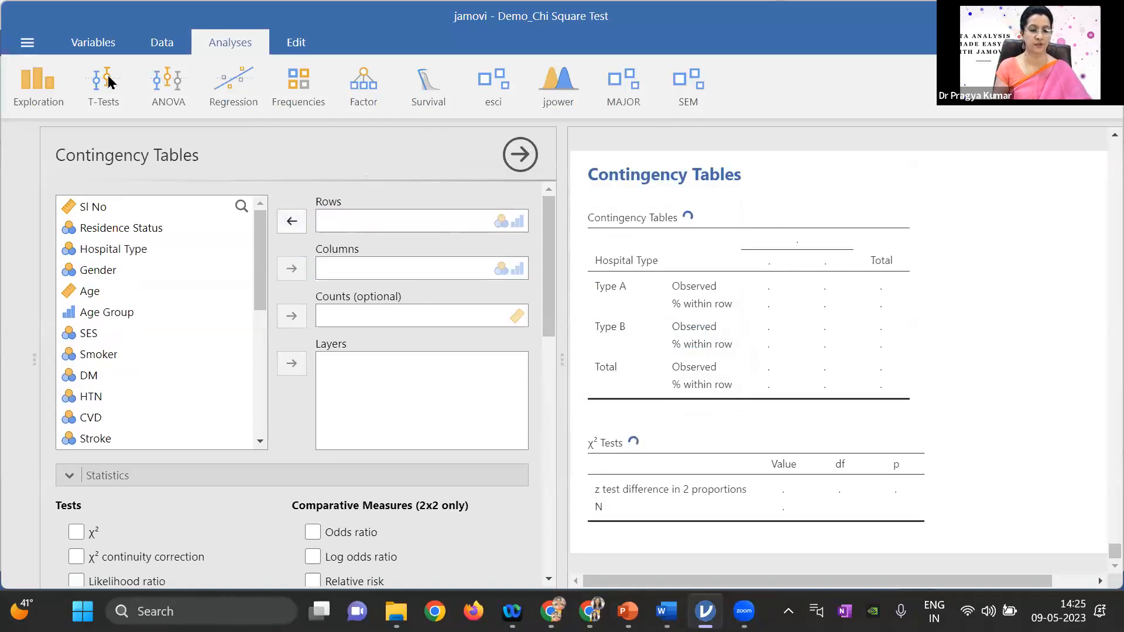
- View the data spreadsheet and the variable list, going back to the first variables
click(89, 45)
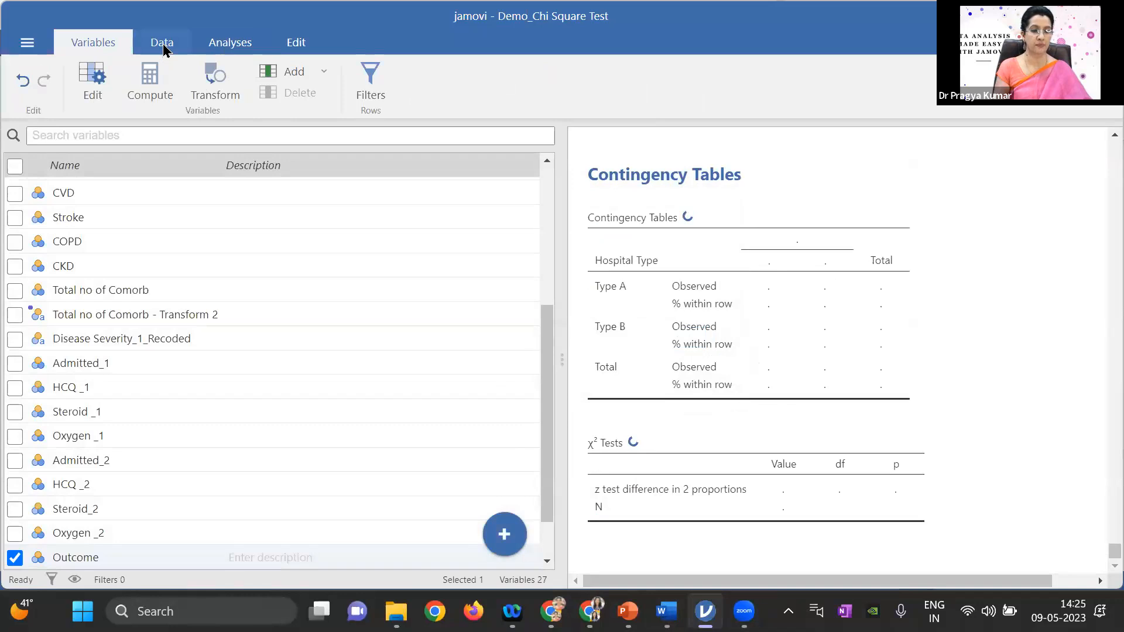
click(163, 44)
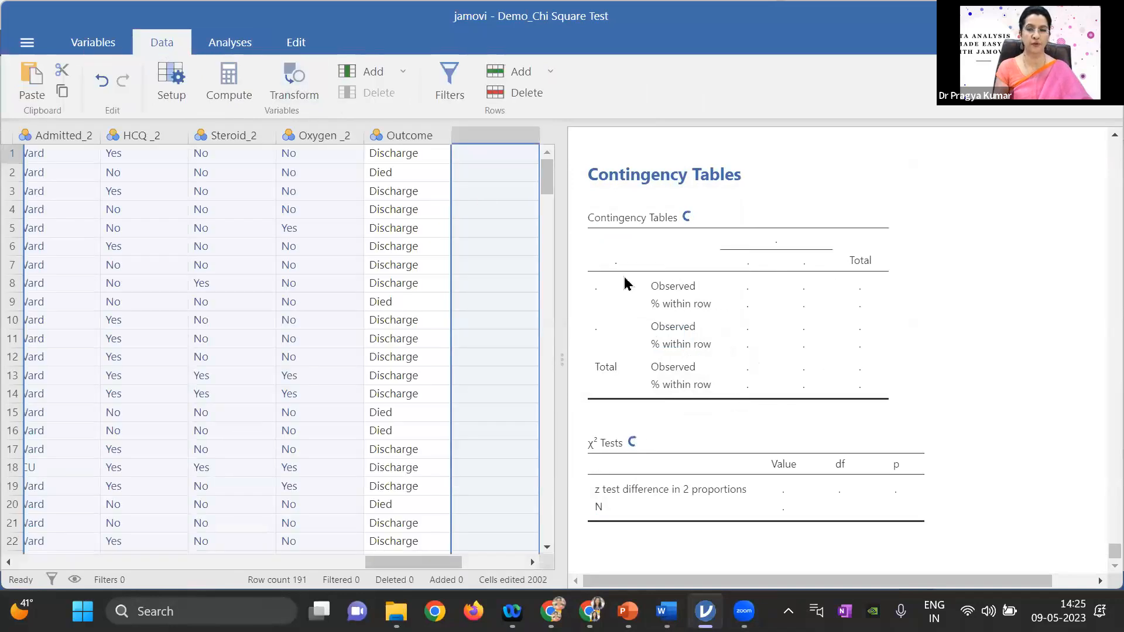
mouse_move(432, 562)
mouse_down()
mouse_move(244, 545)
mouse_move(216, 553)
mouse_move(217, 564)
mouse_move(65, 562)
mouse_up()
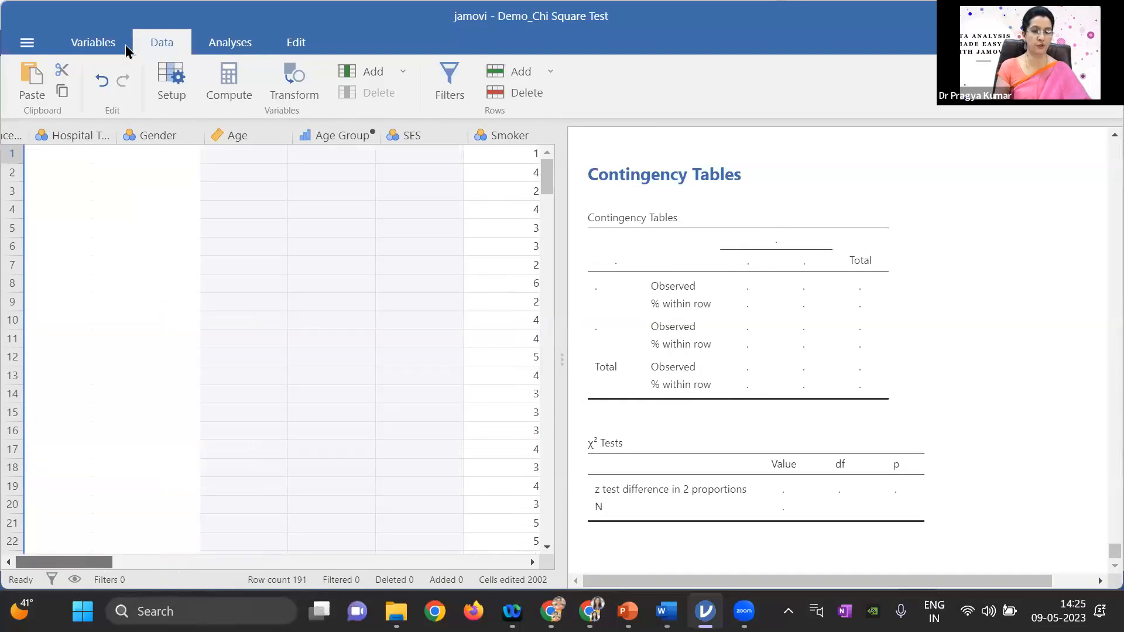
click(100, 42)
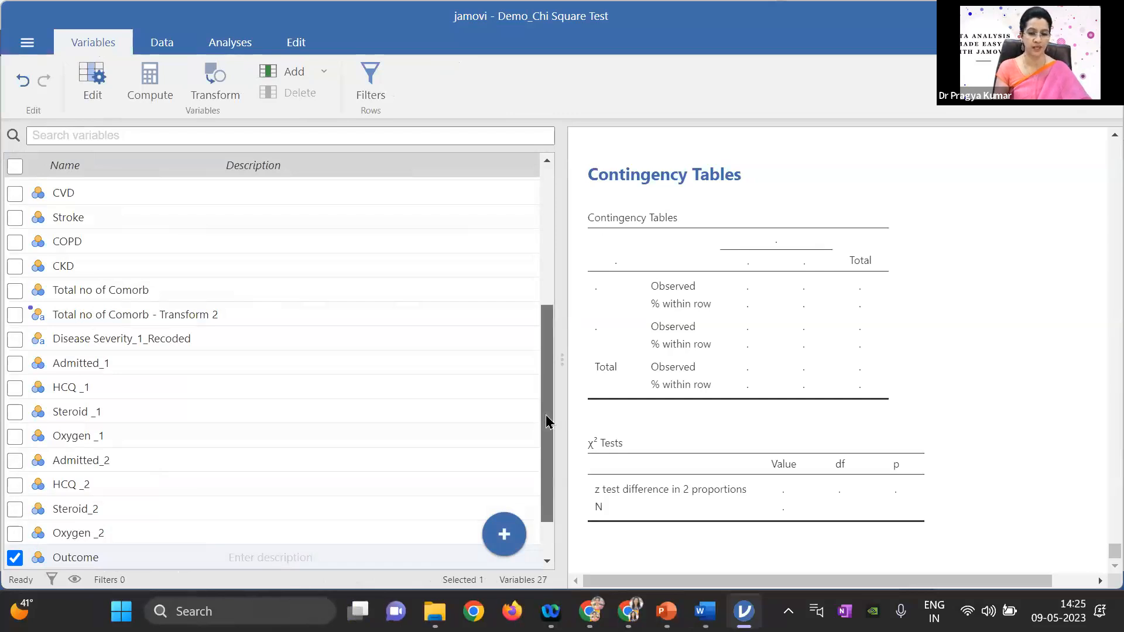
drag(547, 420, 547, 261)
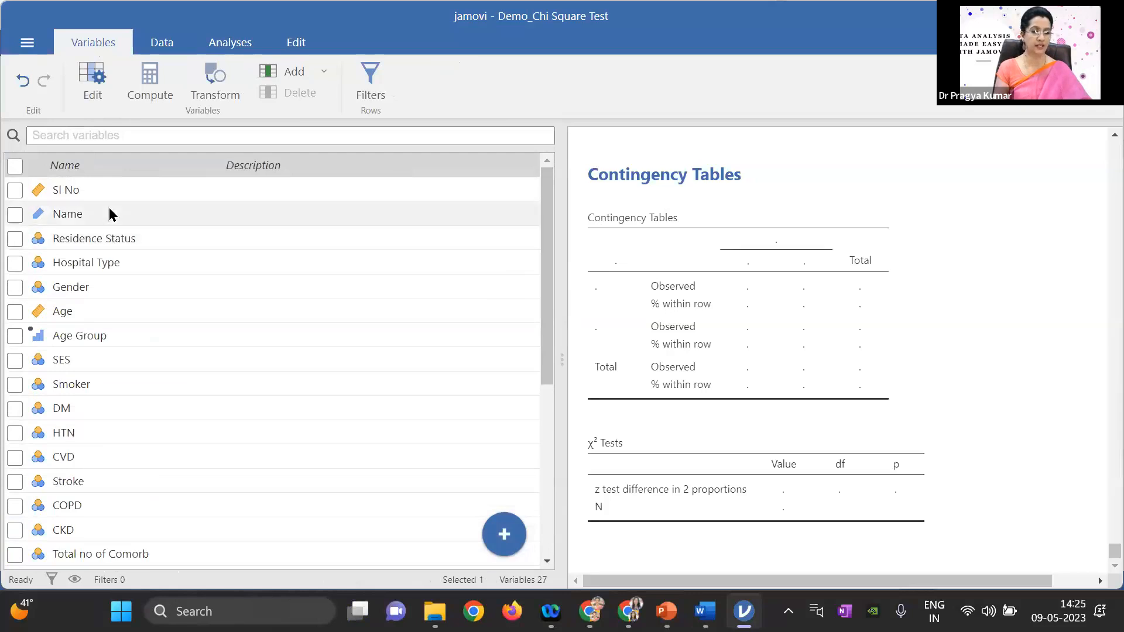
- Inspect the setup of the Hospital Type variable and its levels, switch to Sl No, and close the variable setup
click(94, 261)
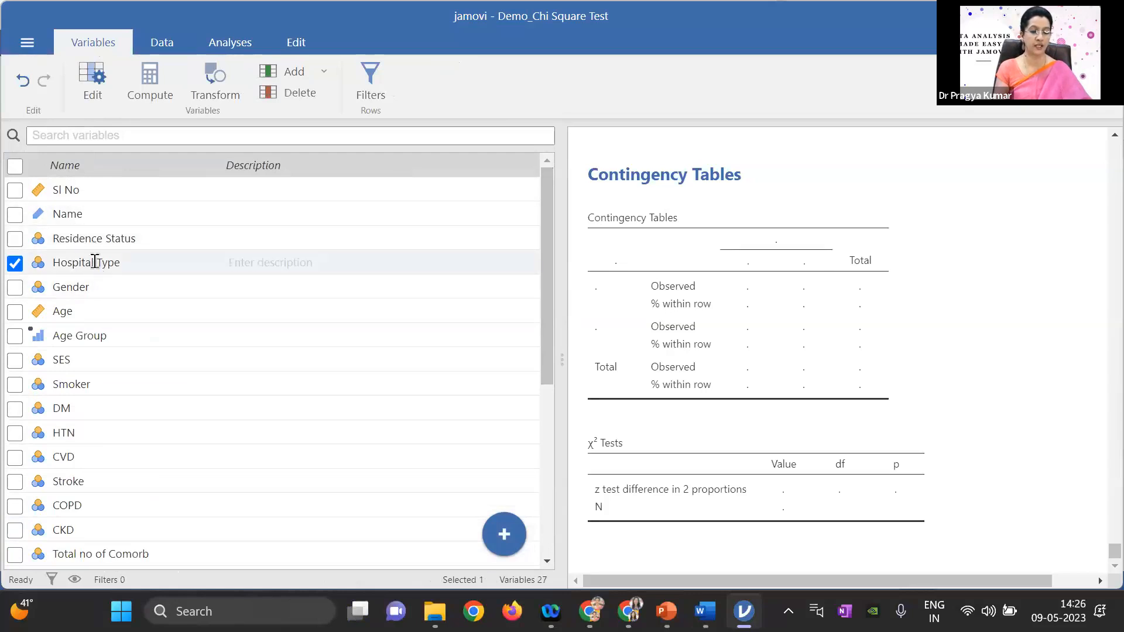
double_click(95, 262)
click(605, 242)
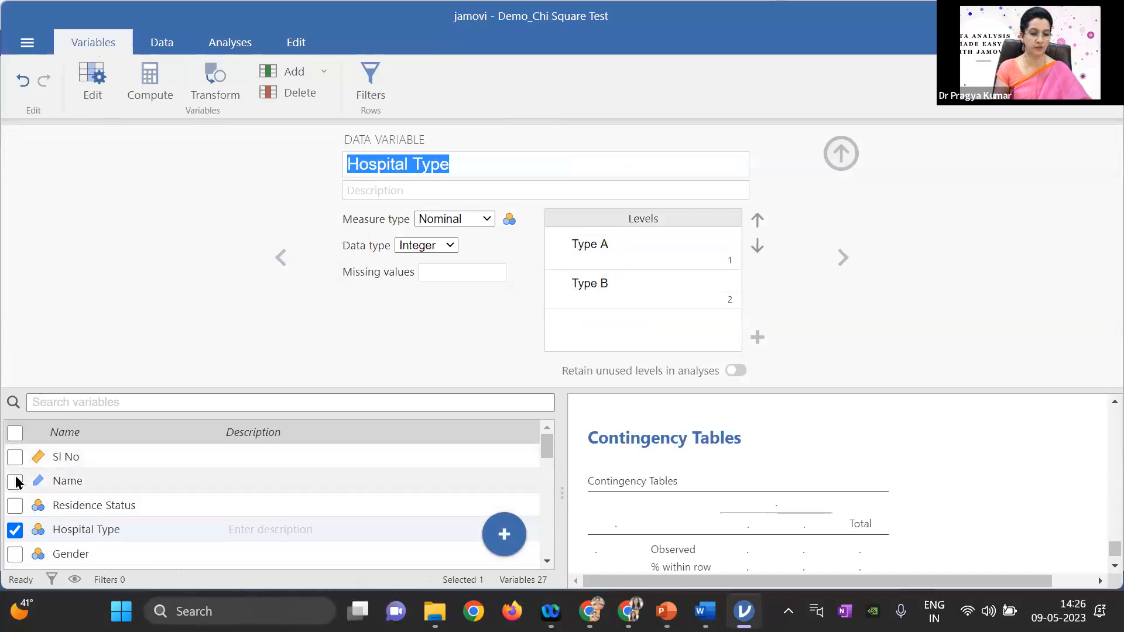
click(14, 457)
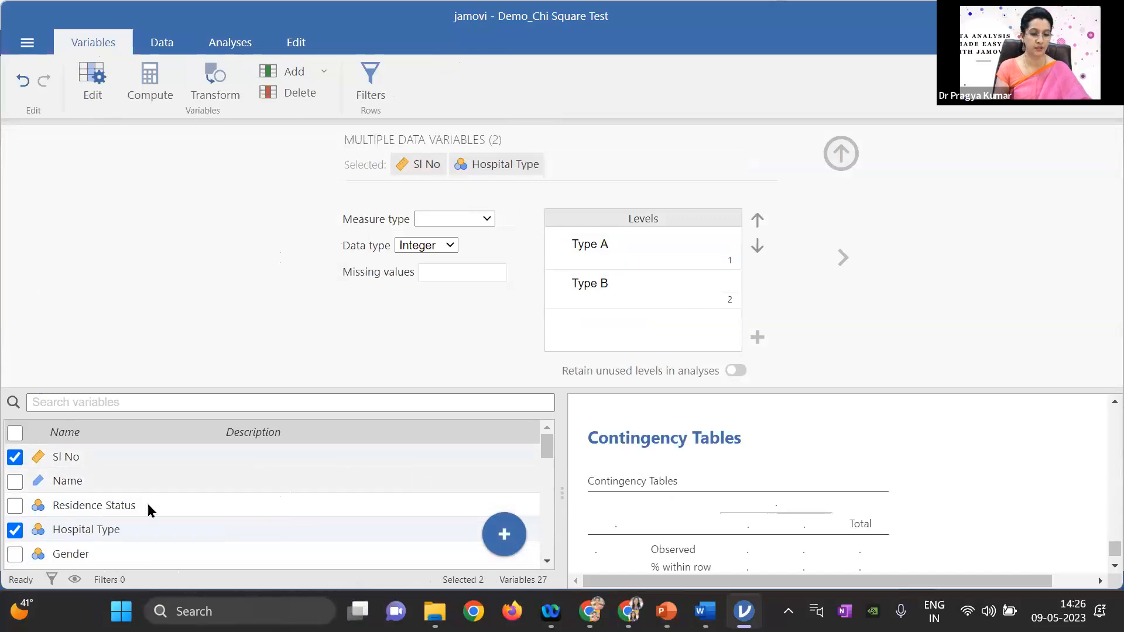
click(16, 530)
drag(547, 445, 547, 458)
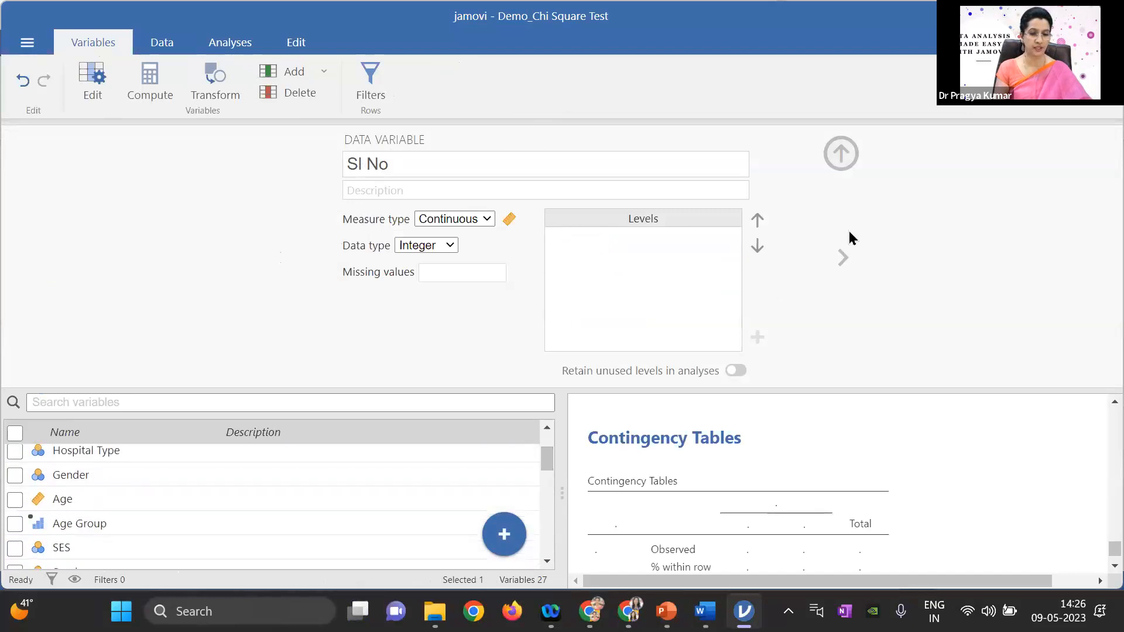
click(840, 155)
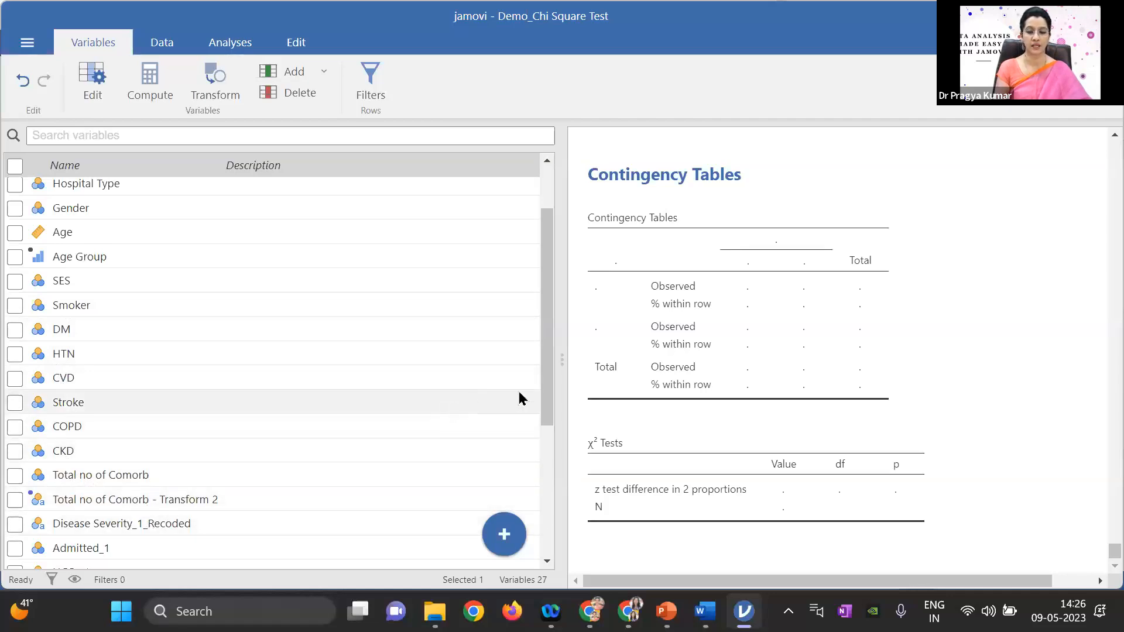
- Look through the variable list, and examine the Residence Status, Hospital Type, Gender and following columns in the data spreadsheet
mouse_move(541, 395)
mouse_down()
mouse_move(540, 419)
mouse_move(547, 380)
mouse_move(540, 416)
mouse_up()
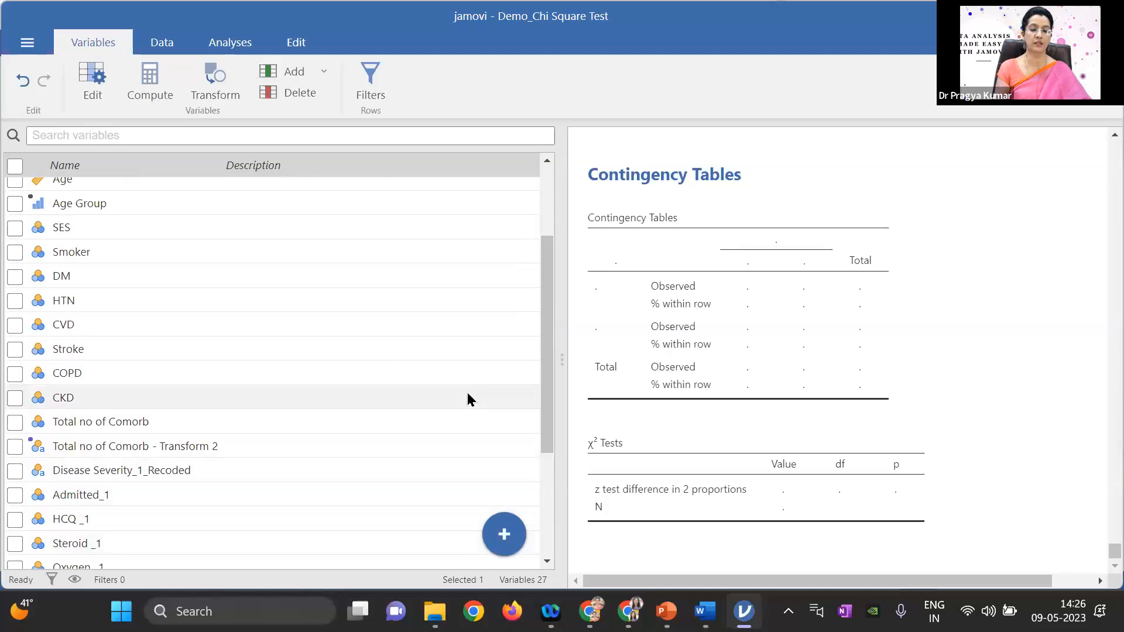
drag(544, 384, 556, 309)
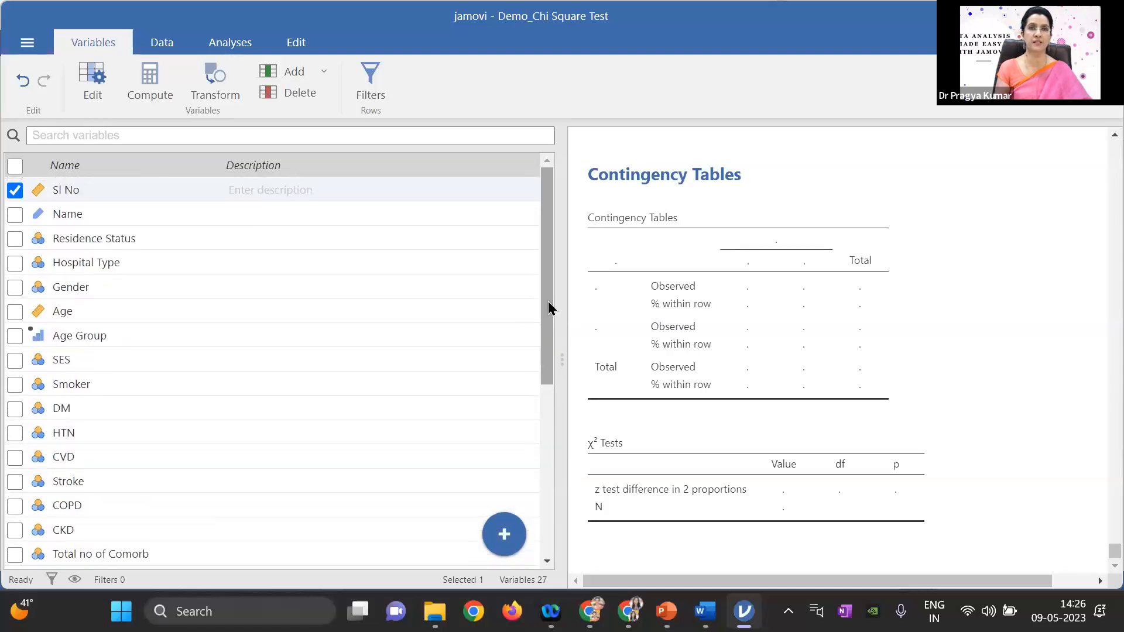
click(170, 46)
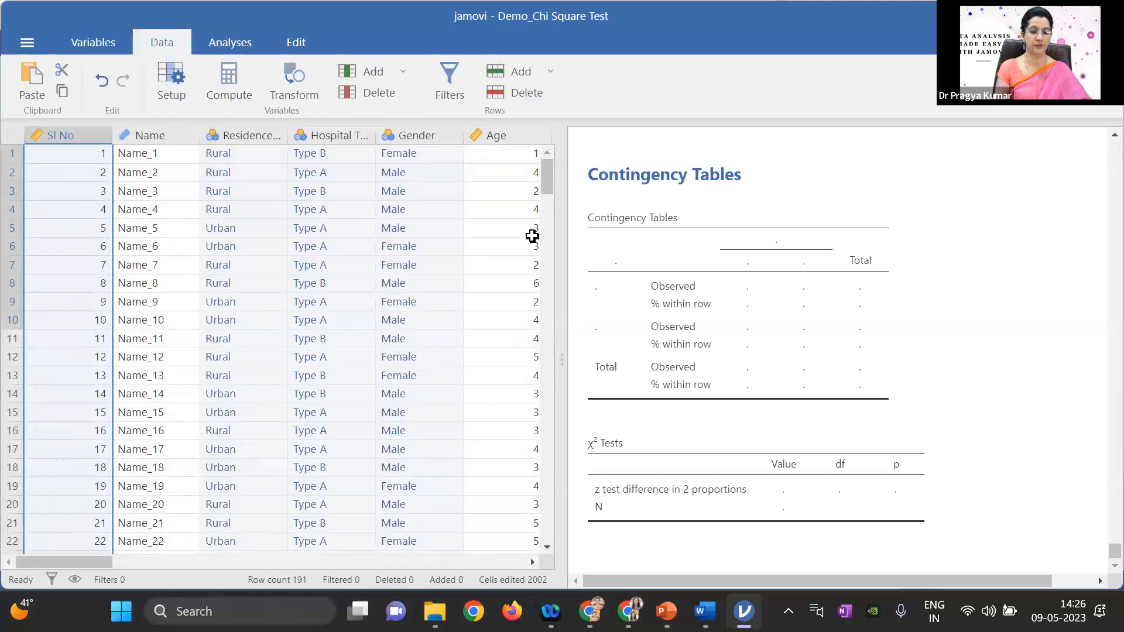
click(247, 148)
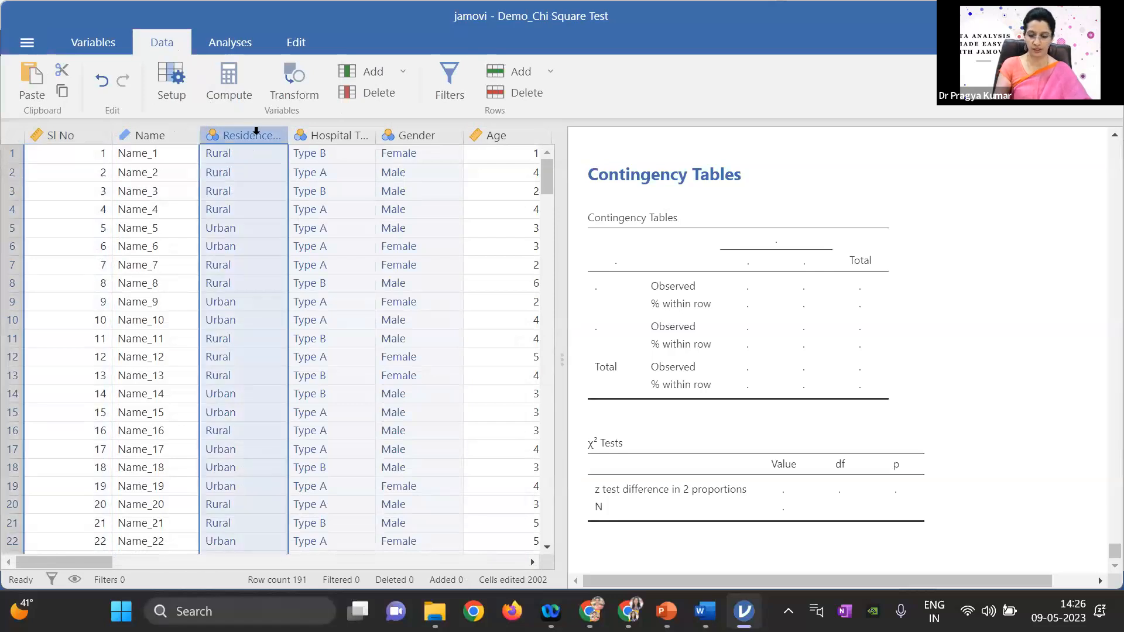
key(Right)
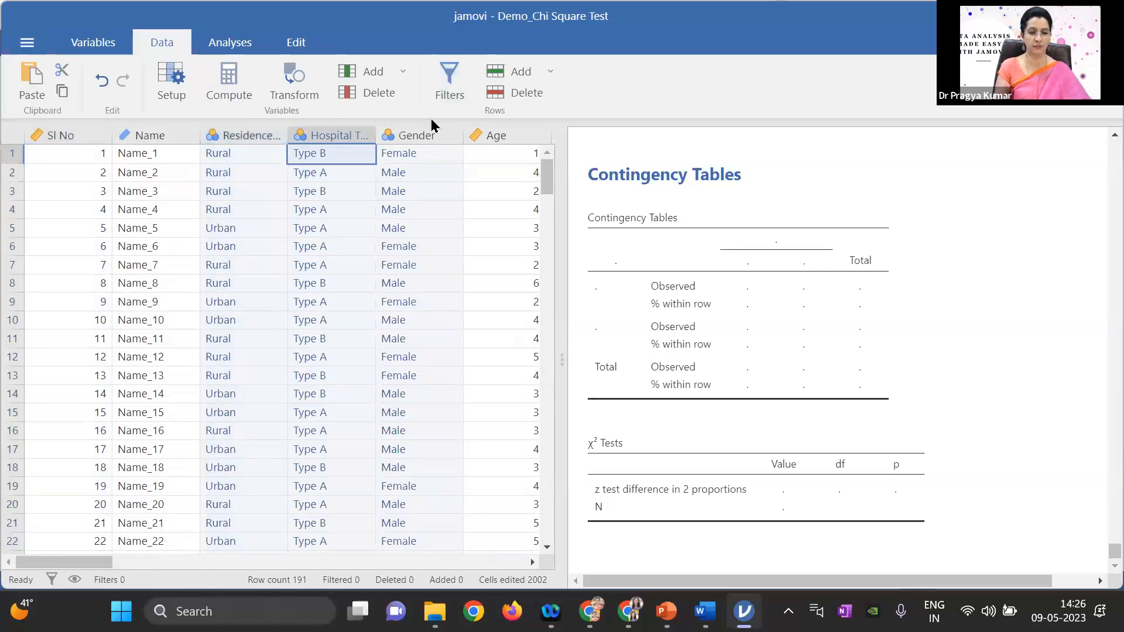
click(426, 135)
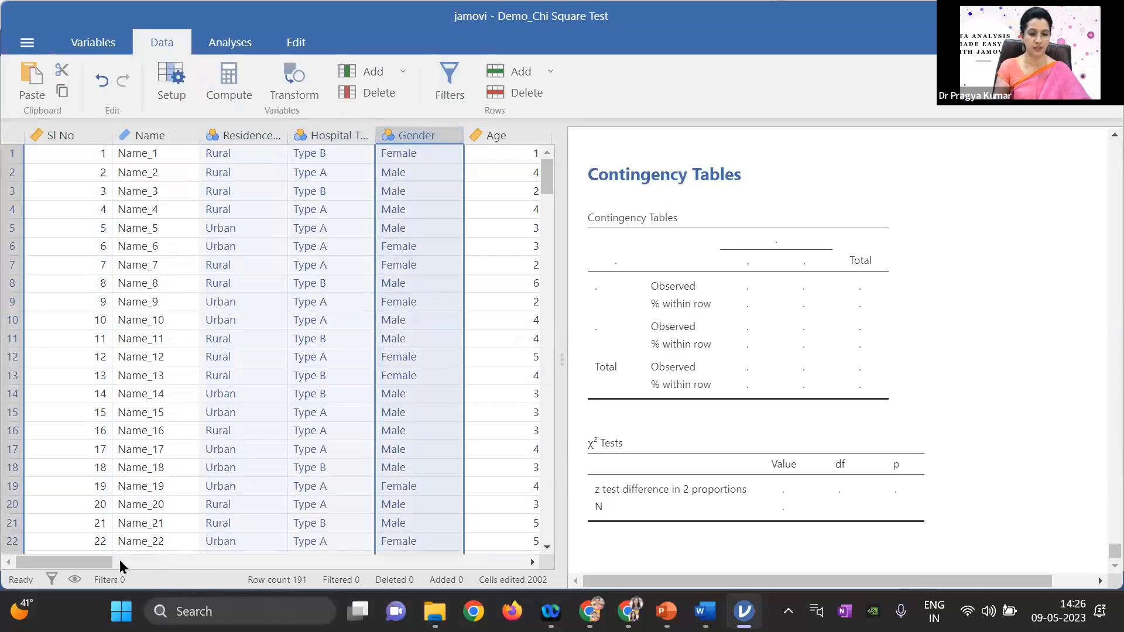
drag(105, 564, 179, 566)
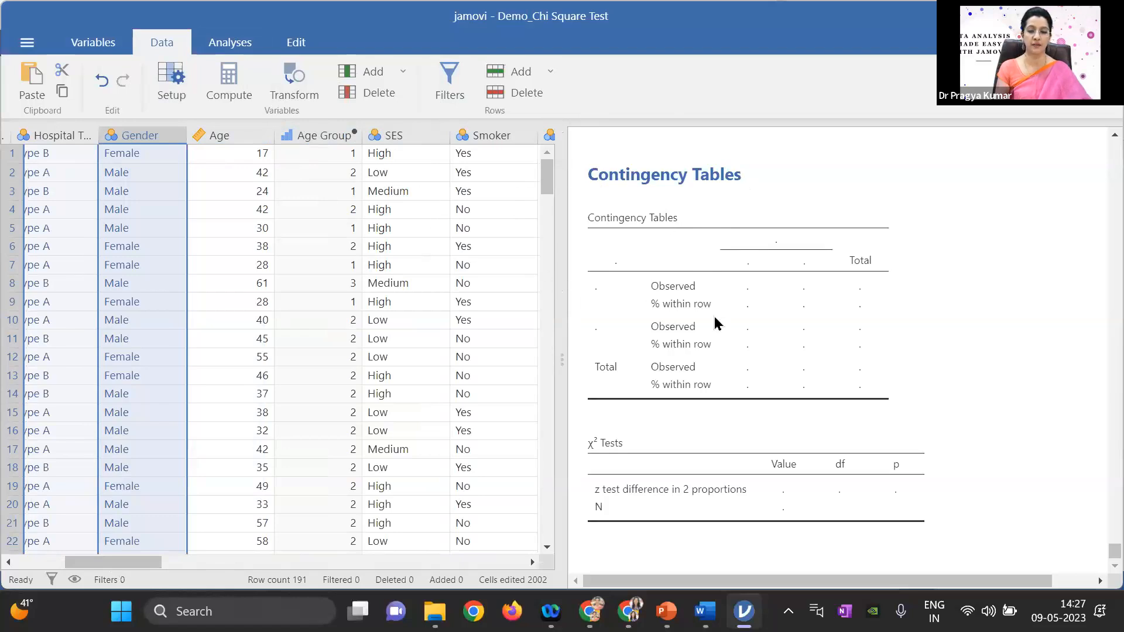
- Look over the available exploration and frequency analyses, and return the data spreadsheet to its first columns
click(236, 45)
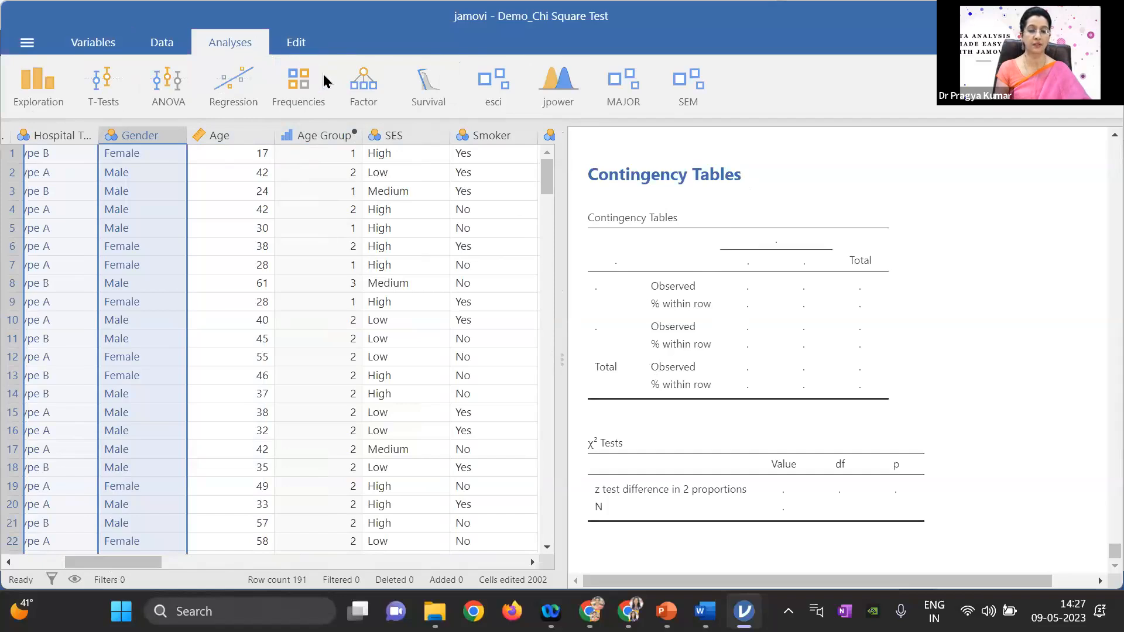
click(46, 101)
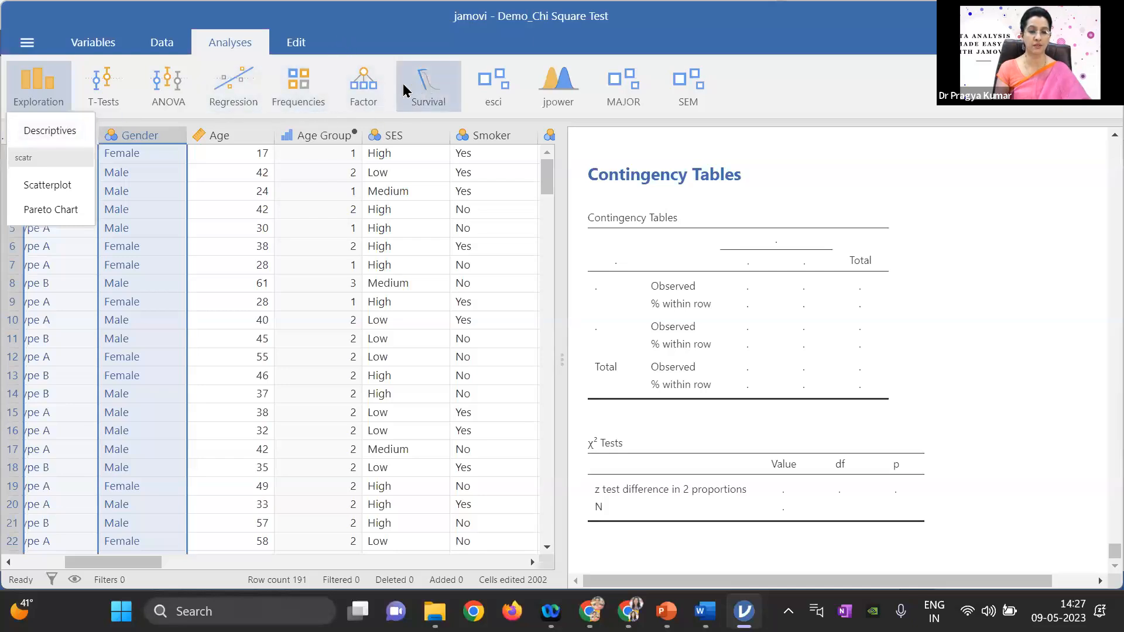
click(301, 92)
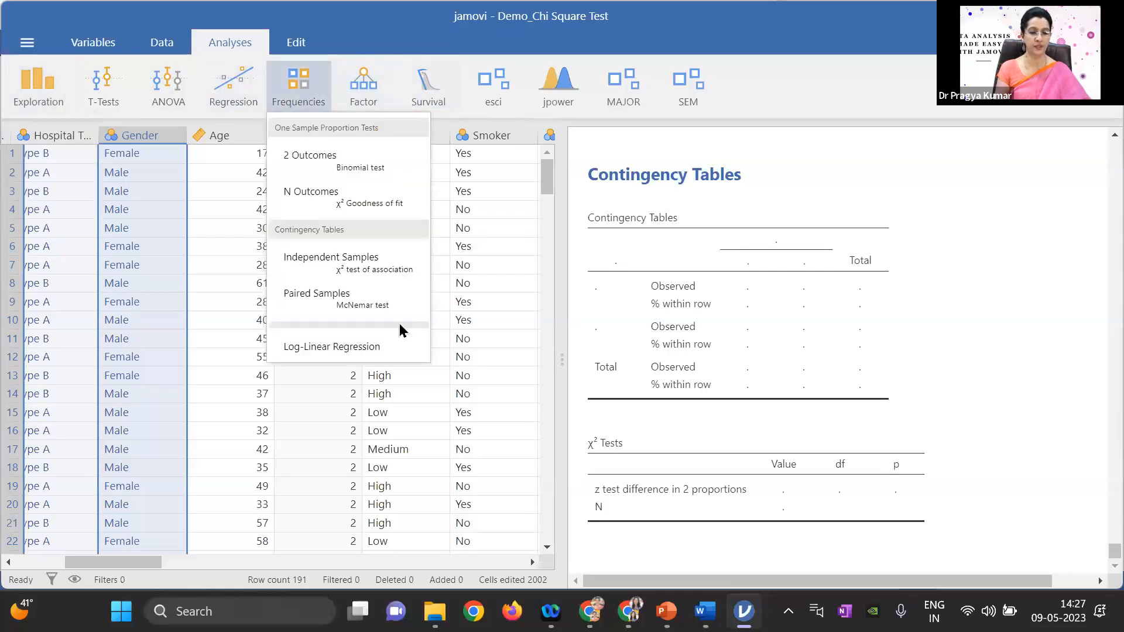
drag(139, 566, 95, 563)
click(69, 143)
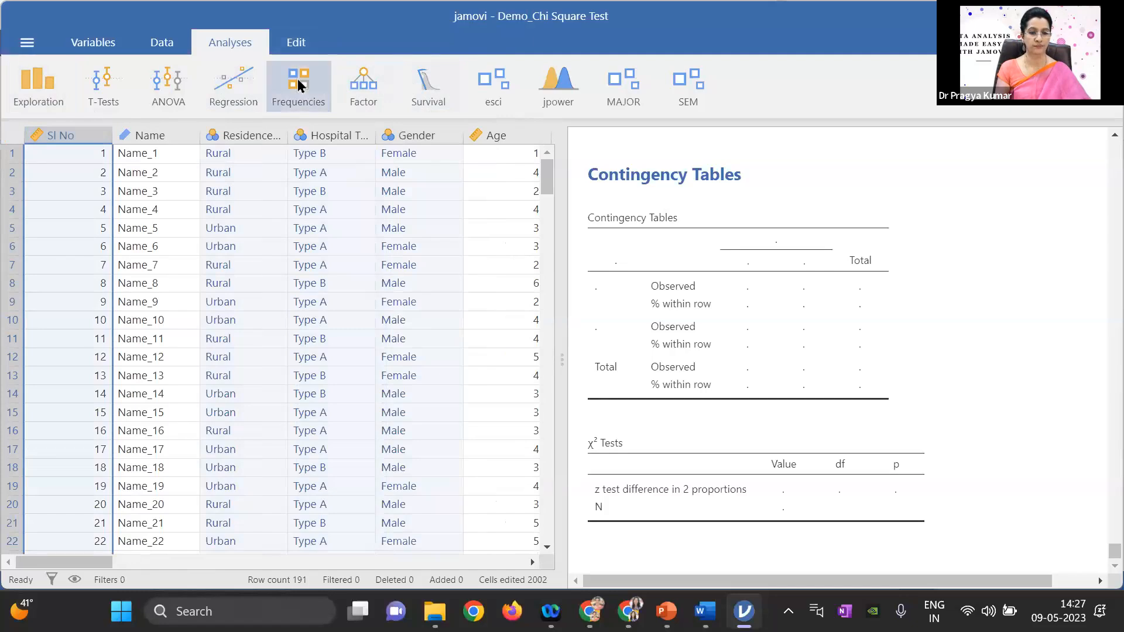
- Start a new independent samples contingency table analysis for the χ² test of association
click(300, 86)
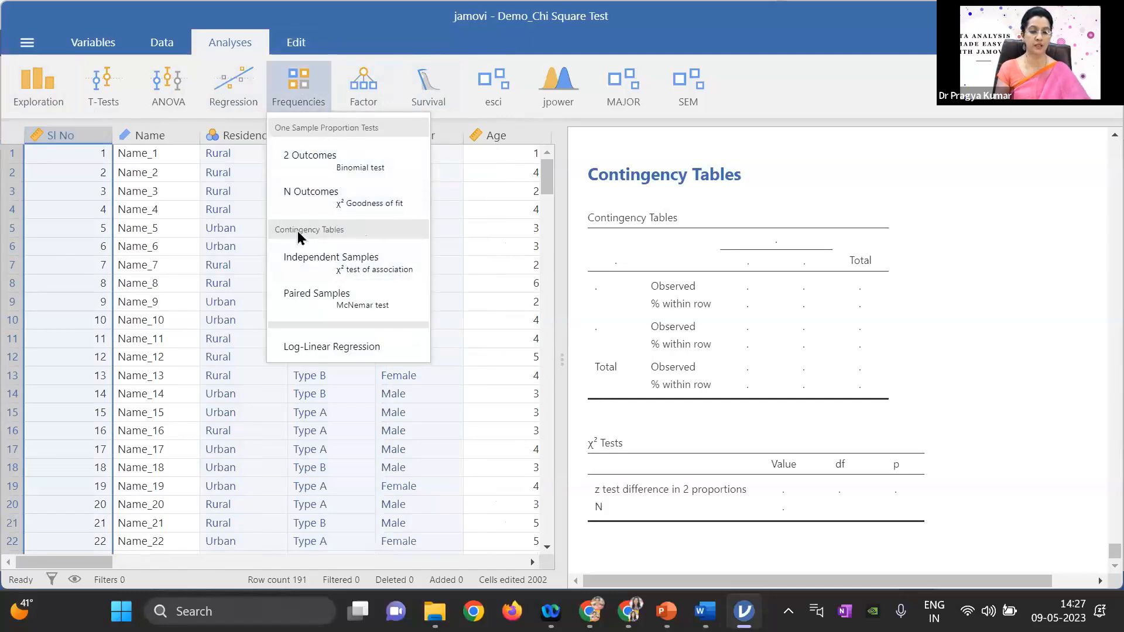
click(397, 256)
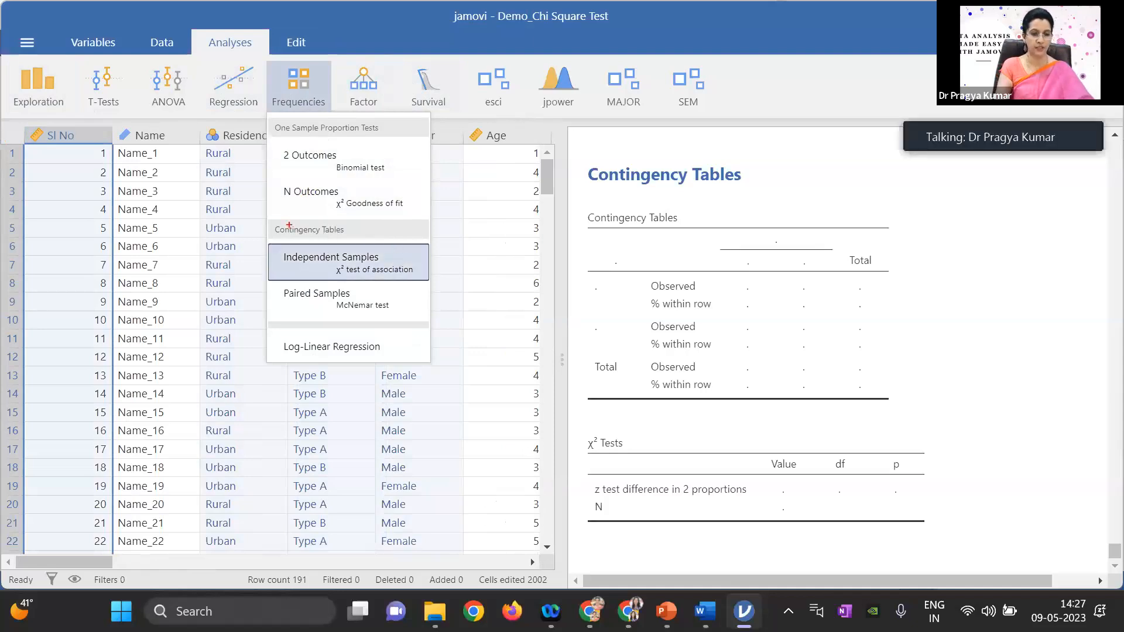
mouse_move(263, 221)
mouse_down()
mouse_move(303, 274)
mouse_move(349, 296)
mouse_move(433, 286)
mouse_up()
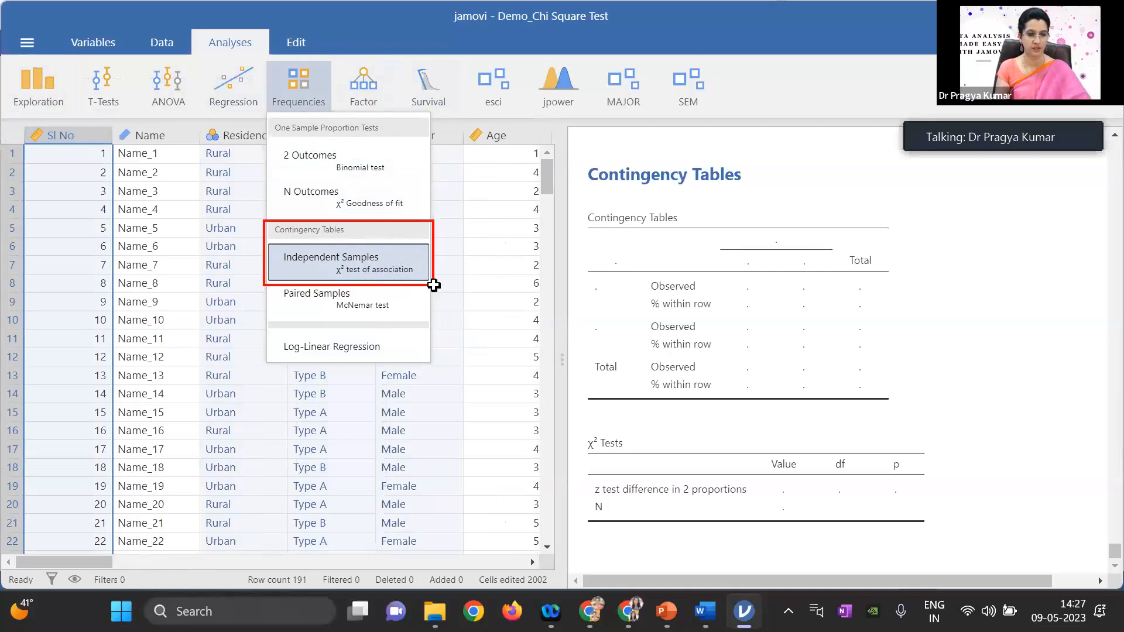
click(522, 157)
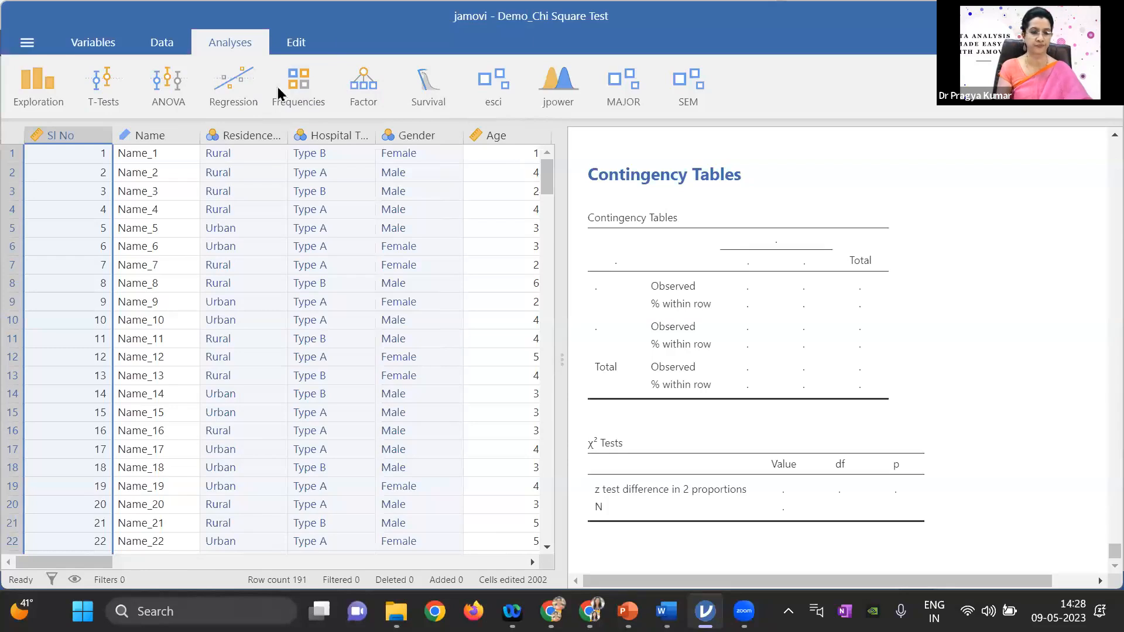
click(296, 87)
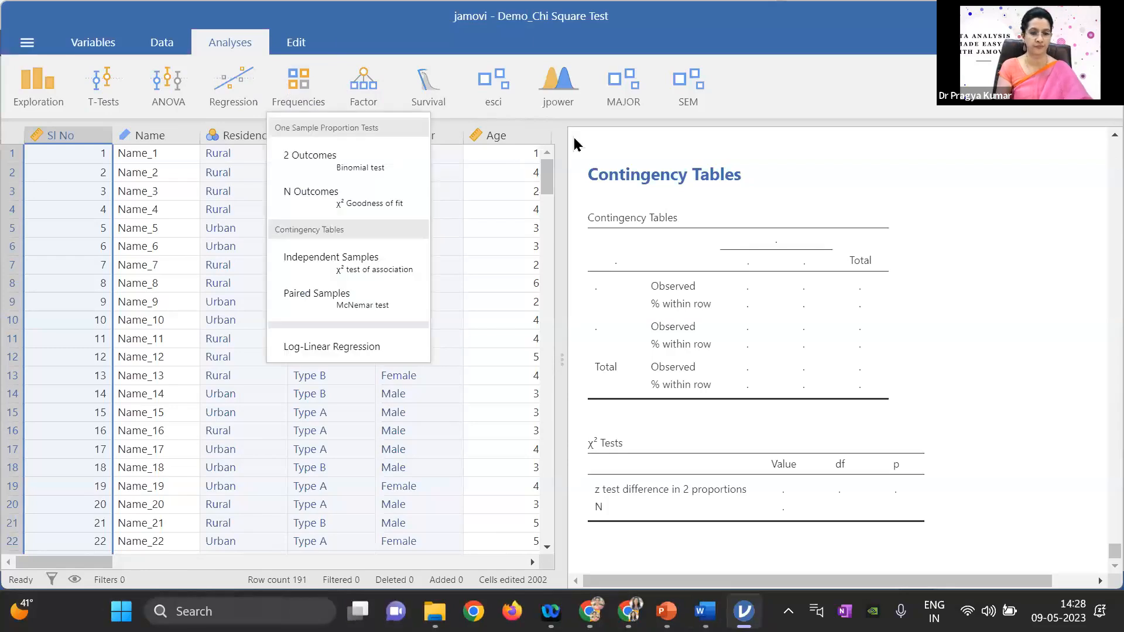
click(332, 261)
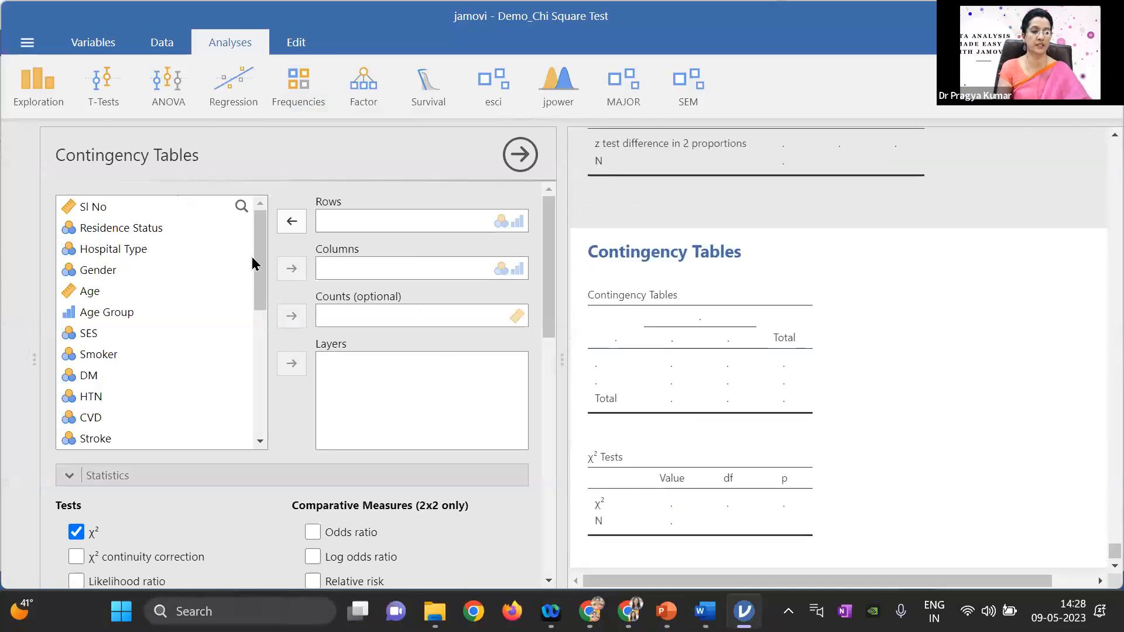
- Look through the variable list and the row, column, counts and layer fields of the new contingency table analysis
scroll(252, 280, down, 1)
scroll(253, 285, down, 10)
scroll(255, 286, up, 10)
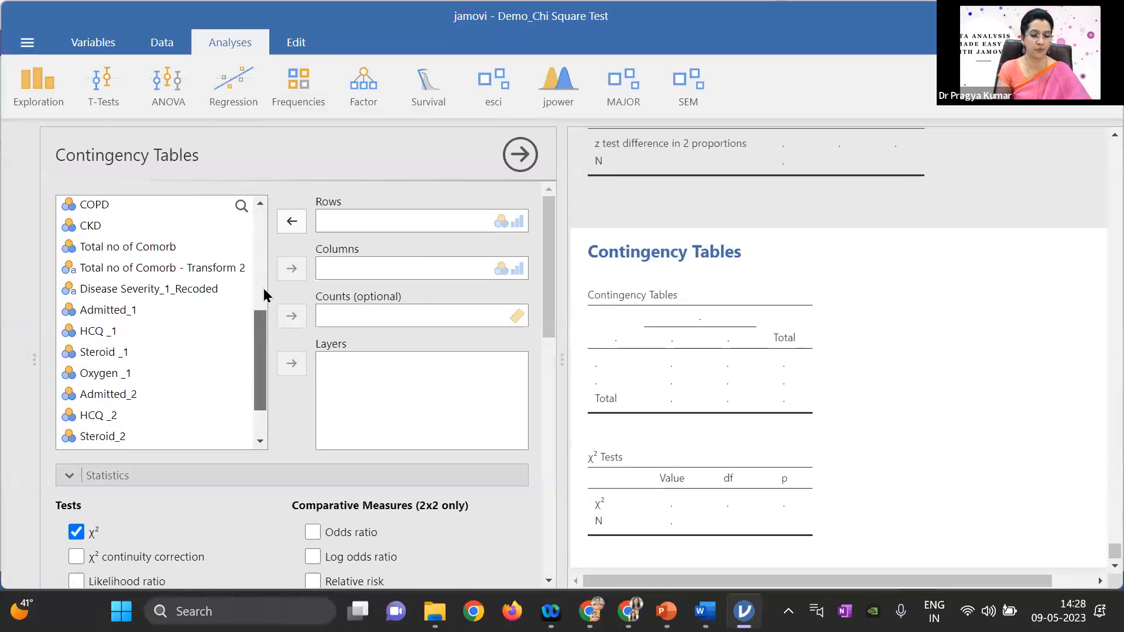
scroll(255, 287, down, 3)
scroll(142, 303, up, 3)
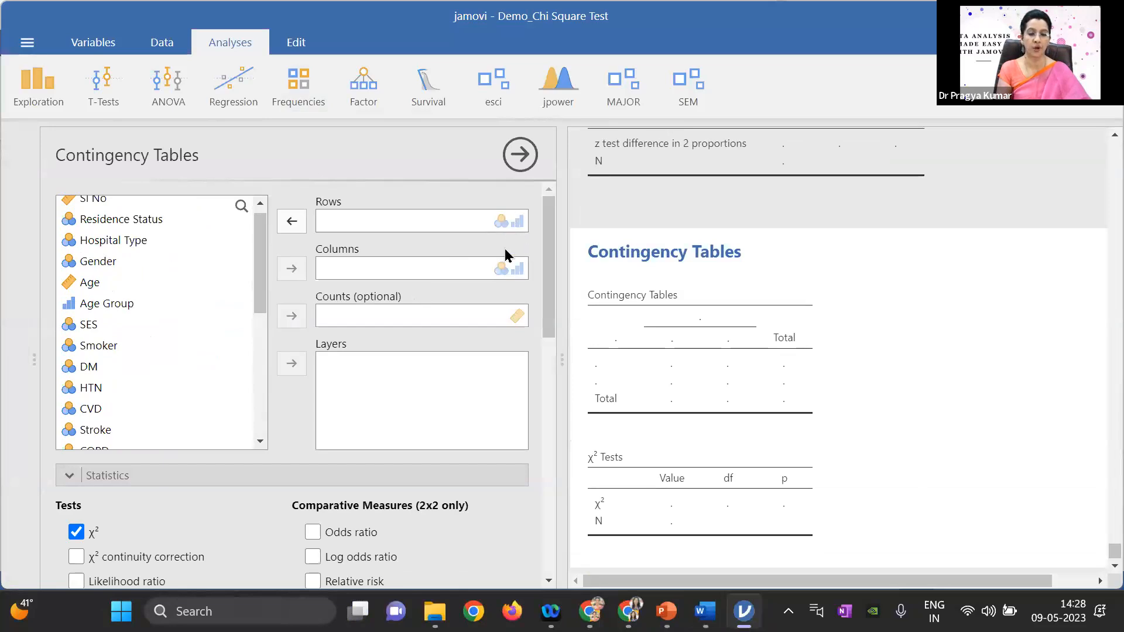
mouse_move(550, 325)
mouse_down()
mouse_move(550, 341)
mouse_move(550, 332)
mouse_up()
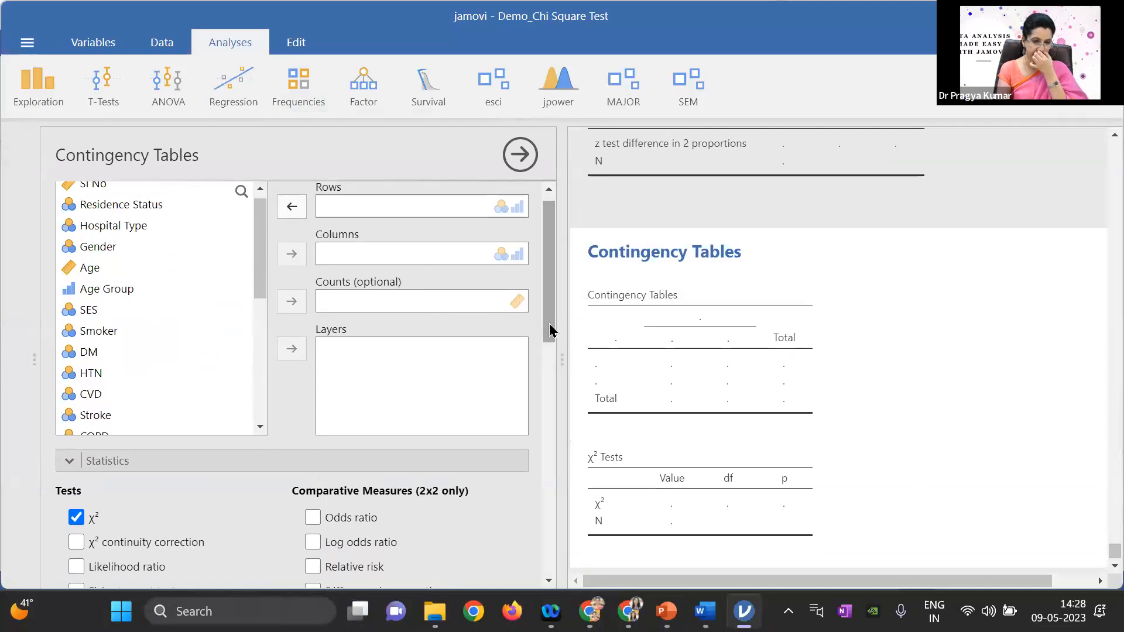
drag(549, 324, 548, 315)
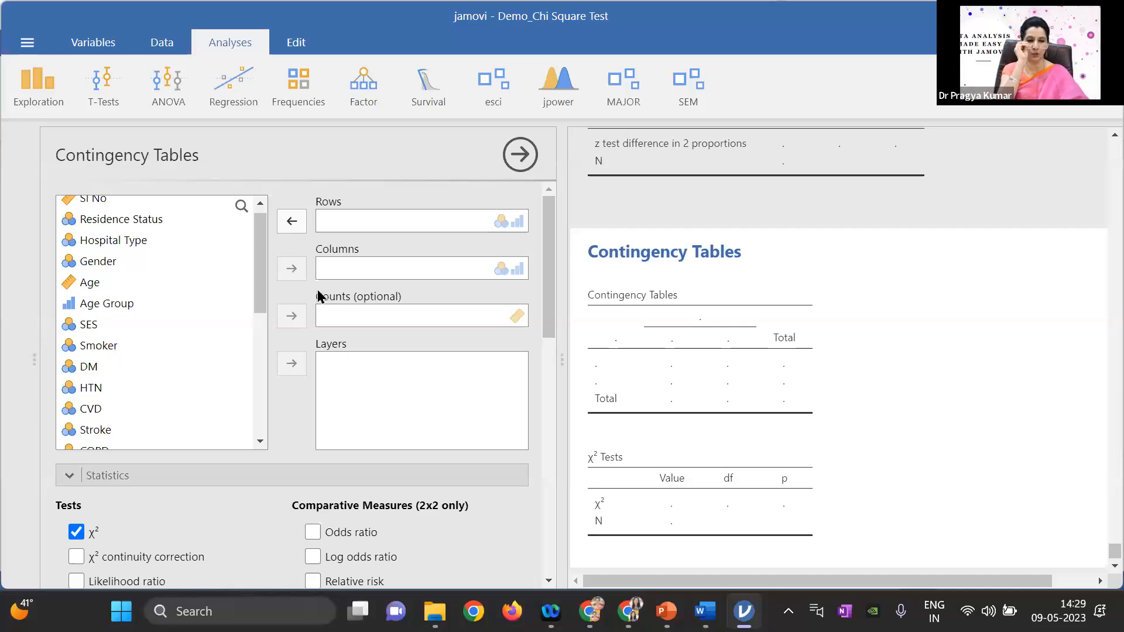
- Assign Oxygen _1 to the columns and Smoker to the rows of the contingency table analysis
drag(258, 279, 260, 378)
click(121, 387)
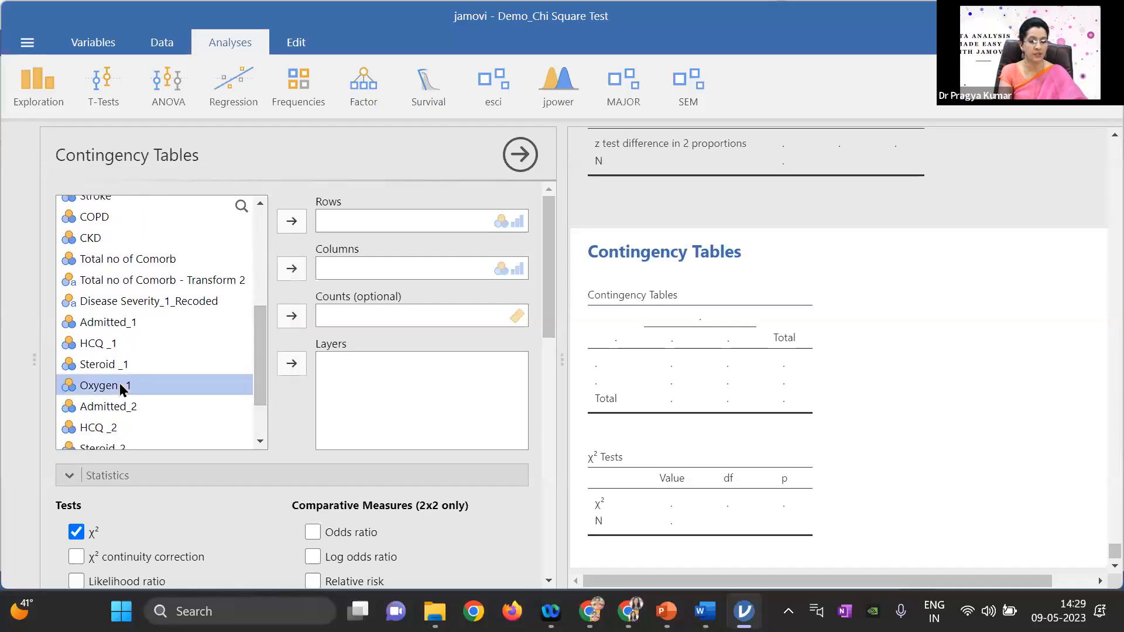
click(291, 268)
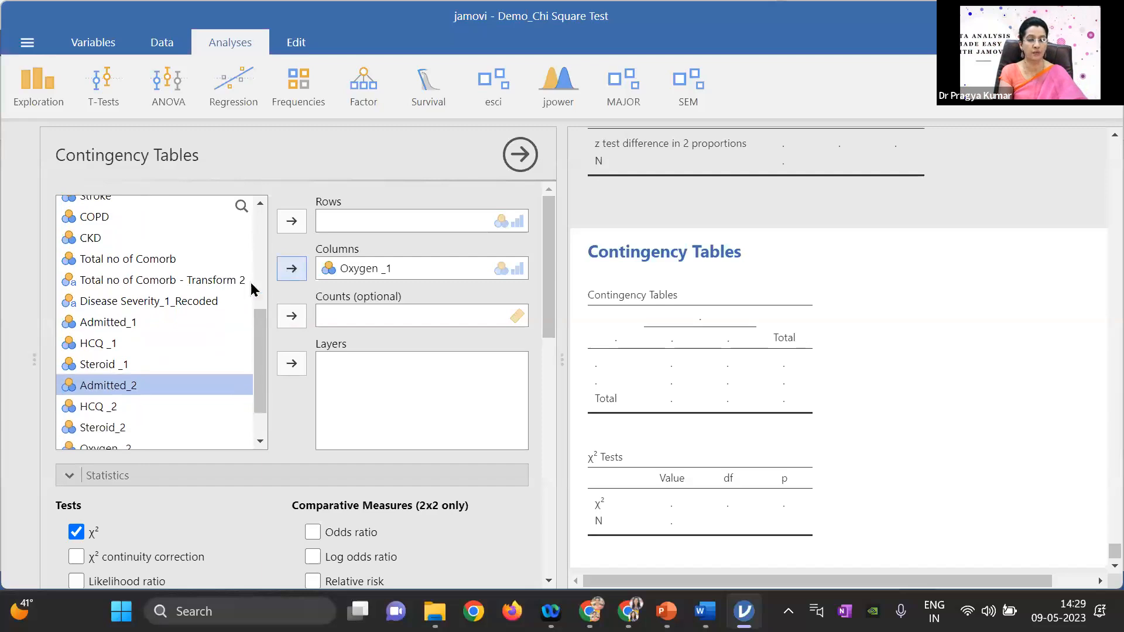
mouse_move(262, 313)
mouse_down()
mouse_move(261, 264)
mouse_move(136, 249)
mouse_up()
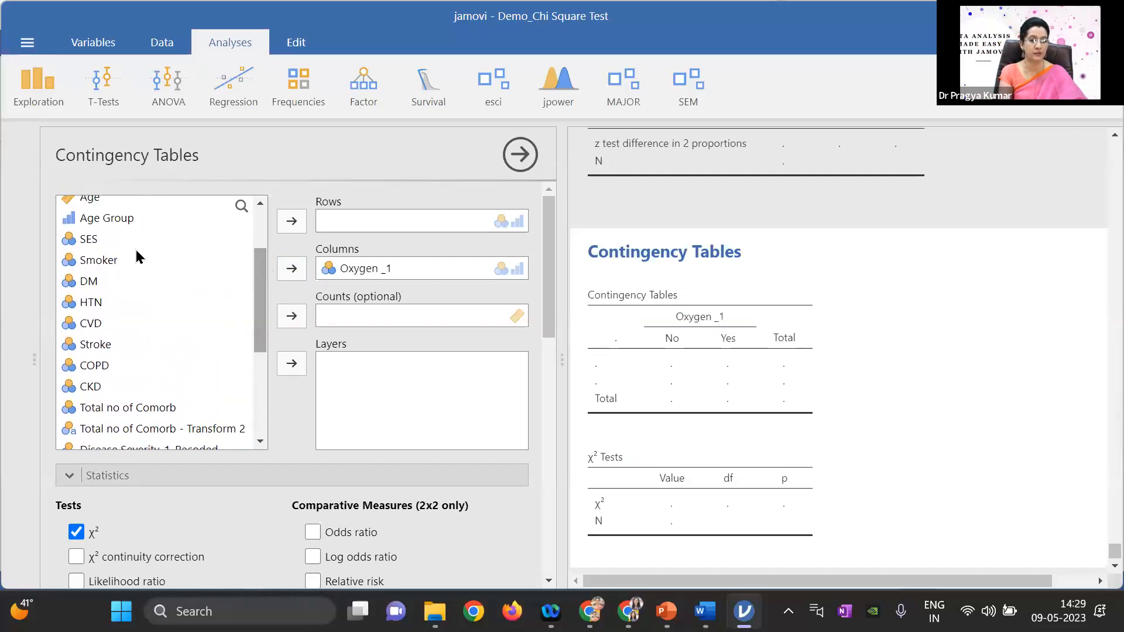
click(102, 264)
click(291, 221)
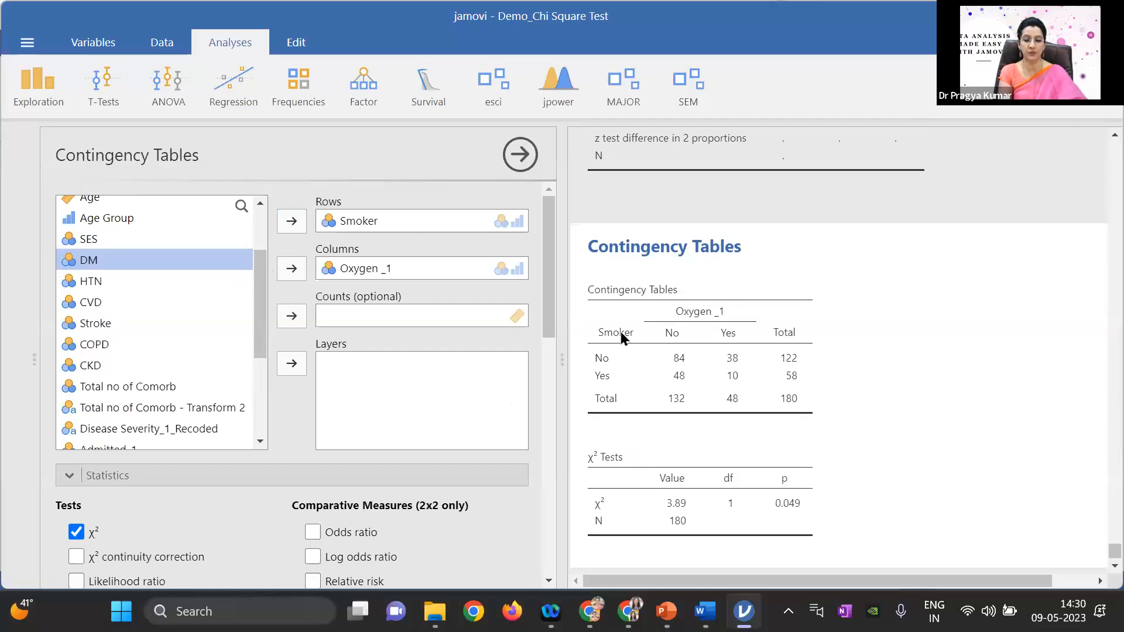
- Examine the available tests and comparative measures in the statistics options, and return to the variable assignments
drag(542, 319, 548, 375)
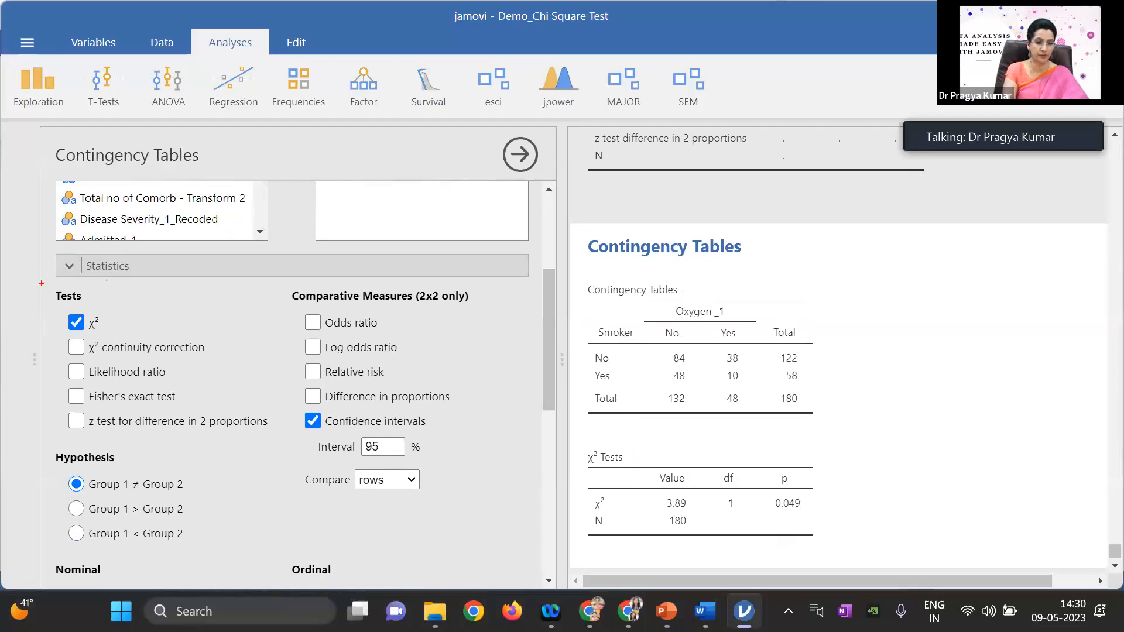
mouse_move(41, 284)
mouse_down()
mouse_move(173, 425)
mouse_move(230, 454)
mouse_move(289, 455)
mouse_up()
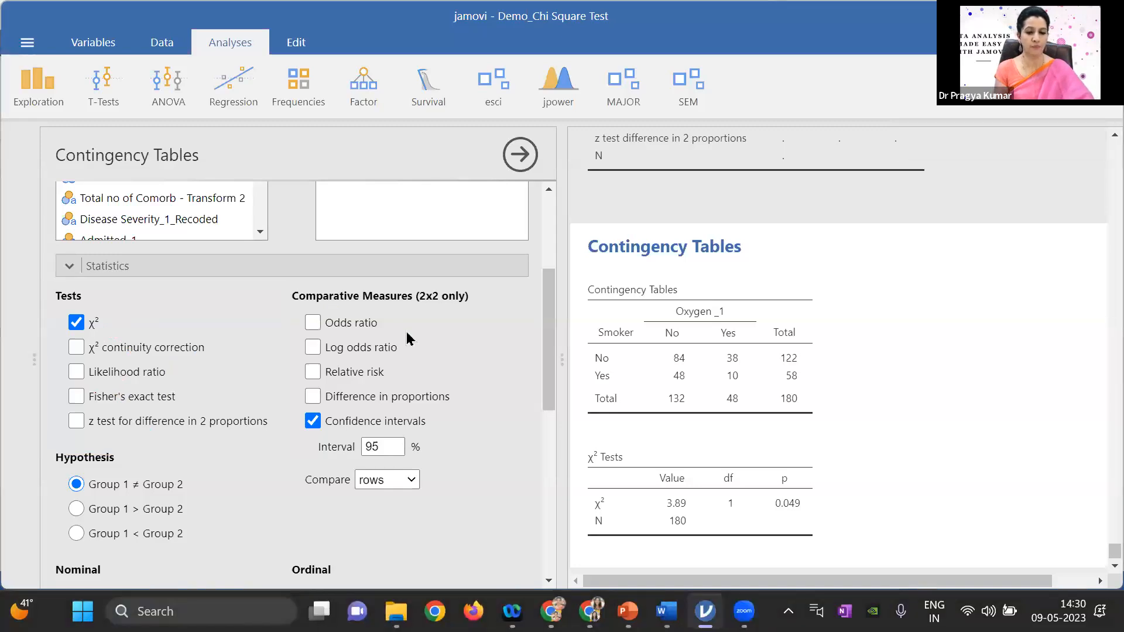
drag(549, 338, 549, 262)
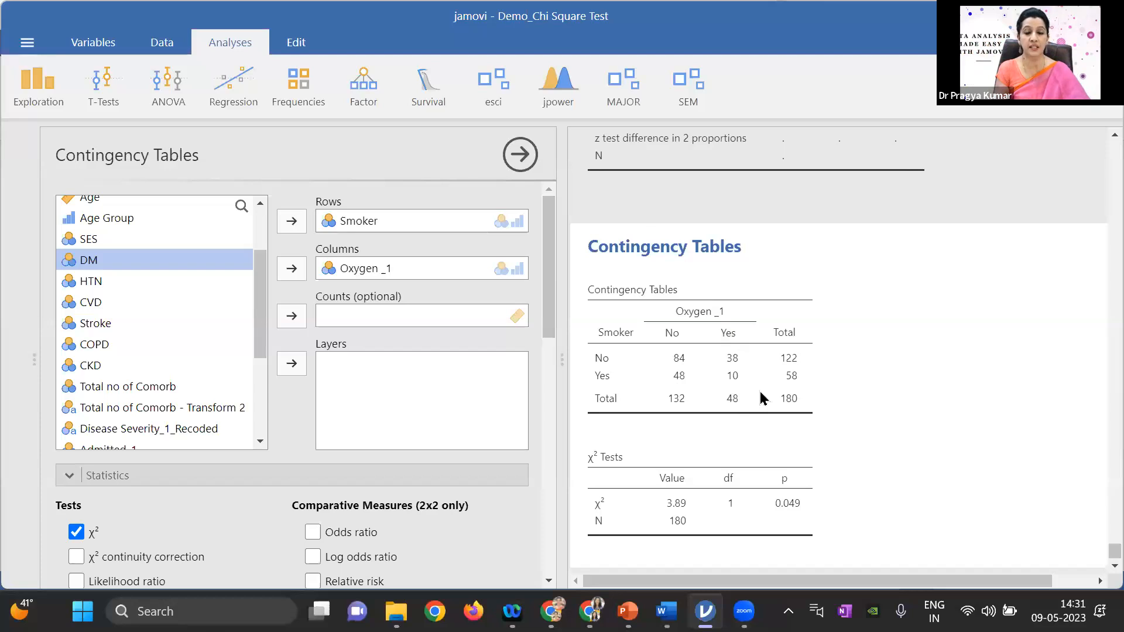
- Show the expected counts in the contingency table cells and hide them again
drag(547, 308, 547, 458)
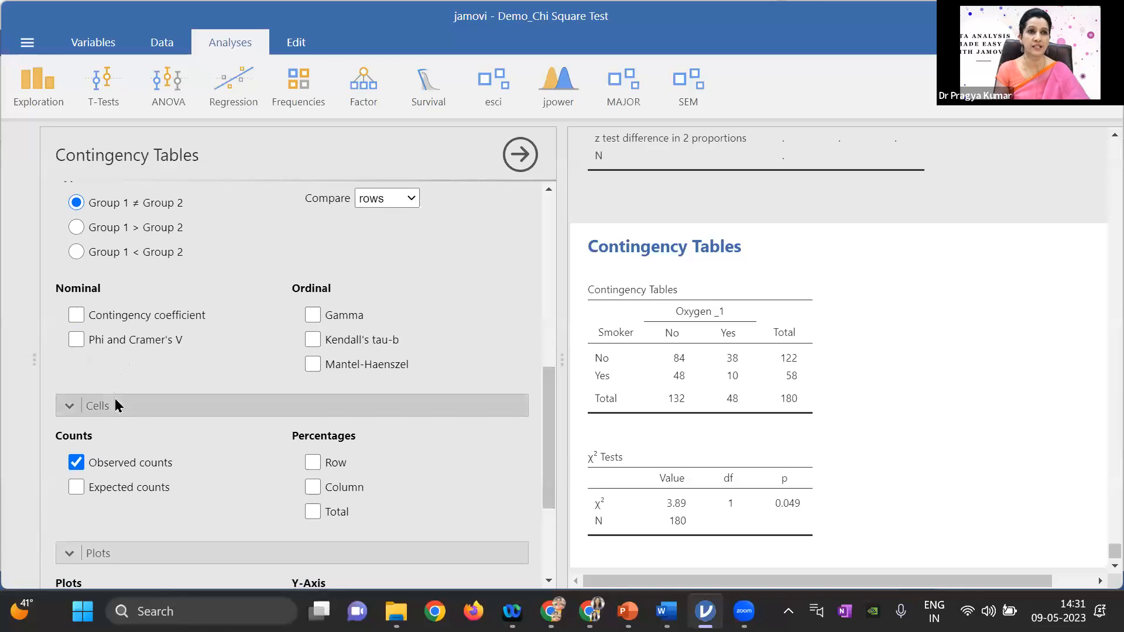
click(76, 488)
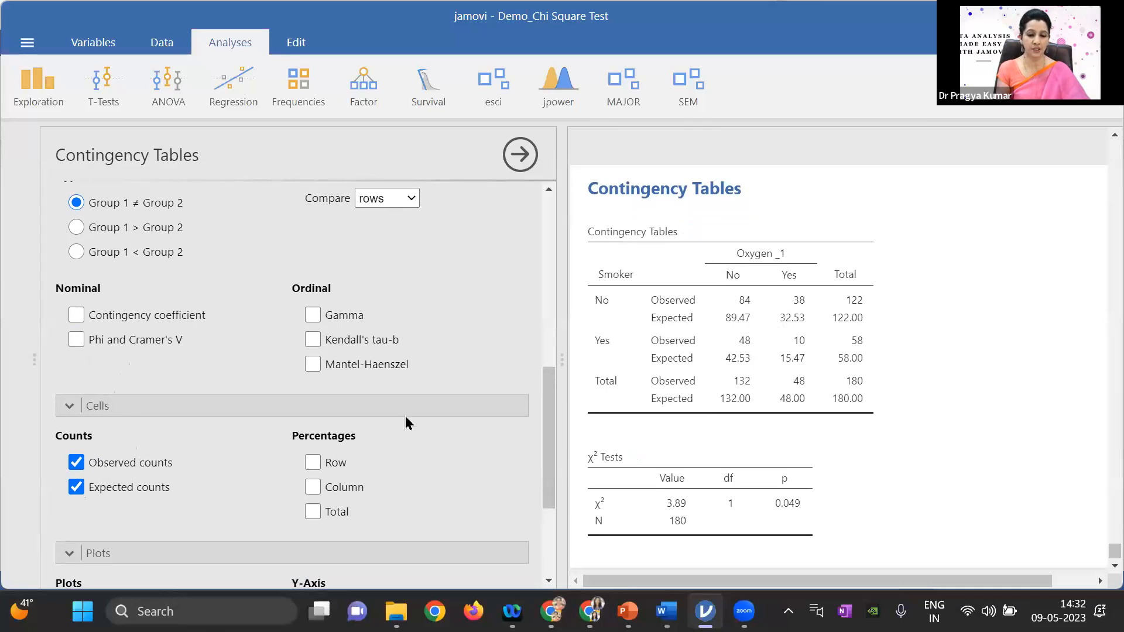
click(77, 487)
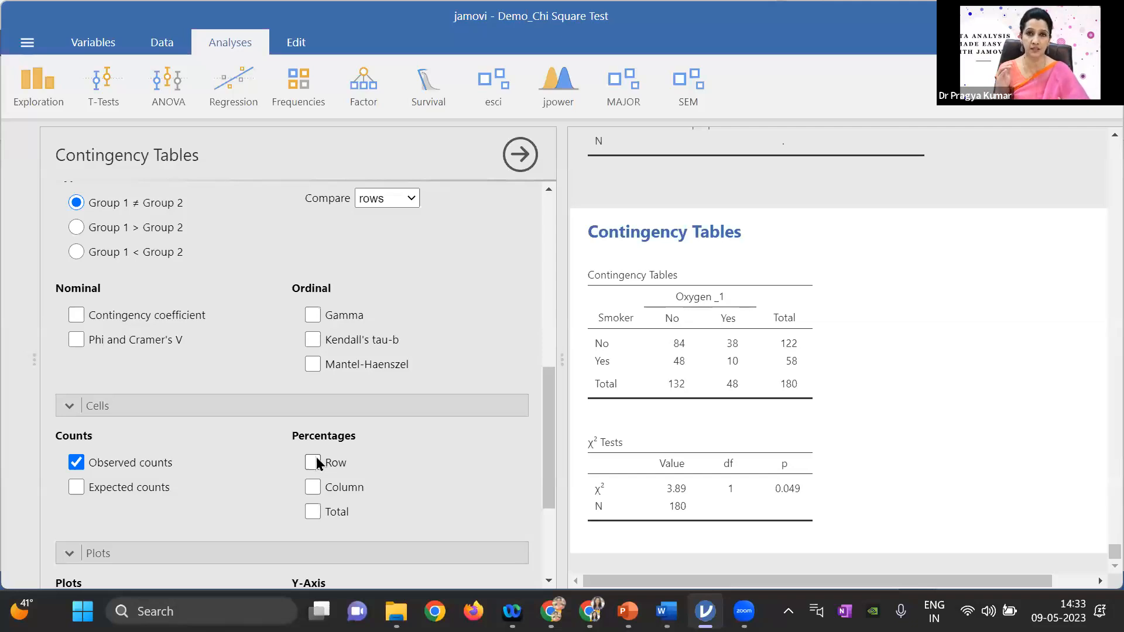
- Add row percentages to the contingency table cells and include Phi and Cramer's V
click(316, 463)
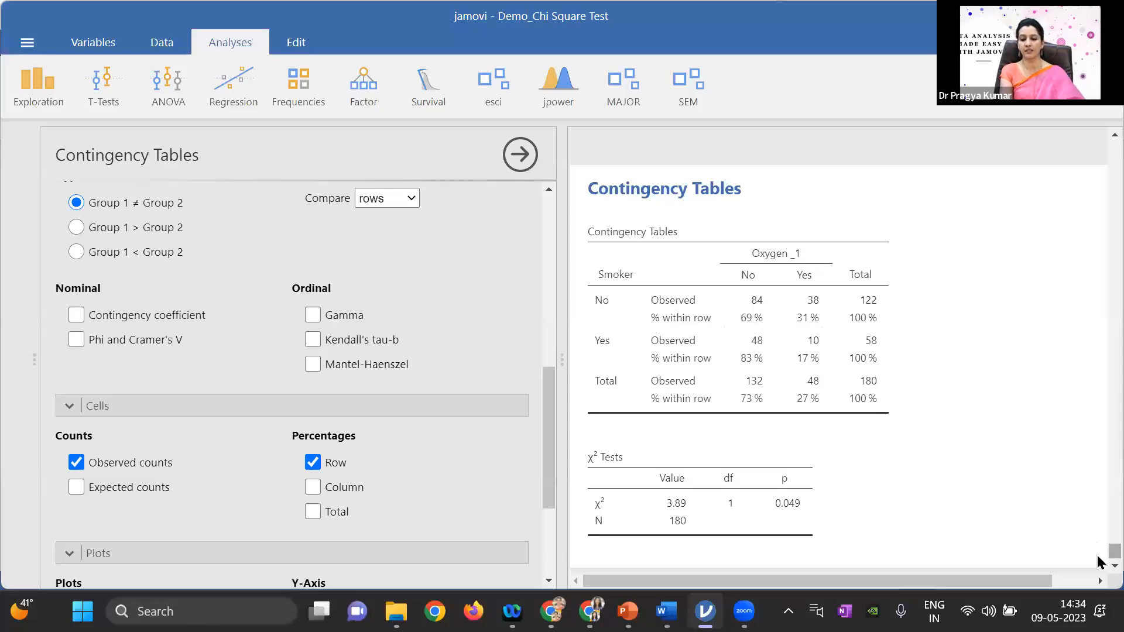
scroll(1098, 553, down, 1)
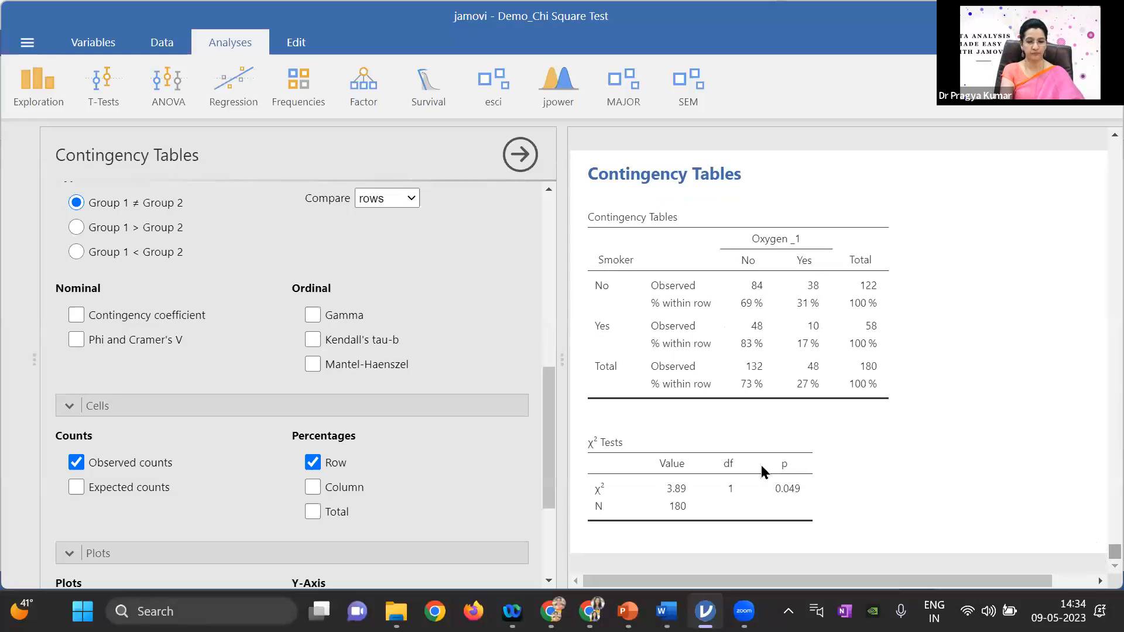
mouse_move(544, 409)
mouse_down()
mouse_move(543, 476)
mouse_move(538, 393)
mouse_up()
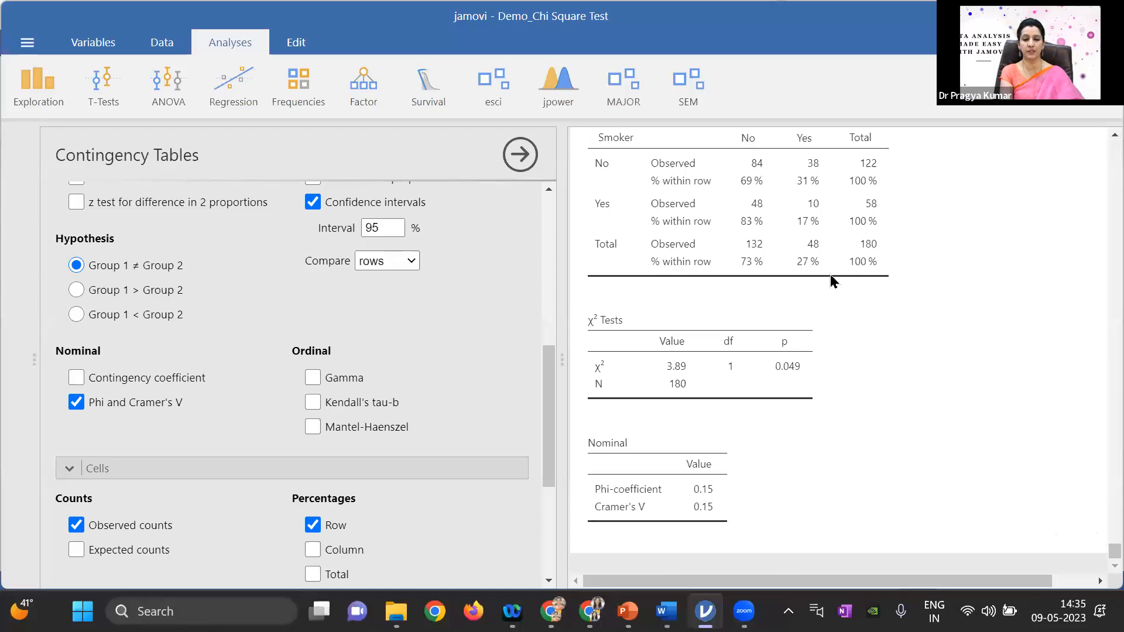
- Switch to the Demo_Chi Square Test document in Word and review Table-1 on smoking status and the Question 1 text
mouse_move(666, 611)
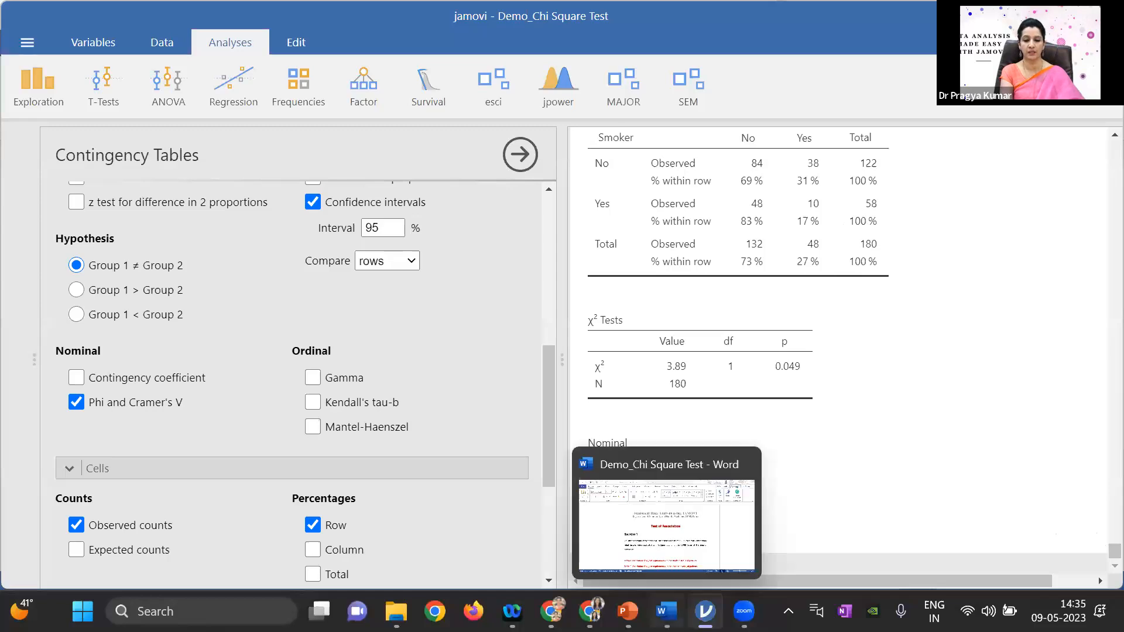
click(692, 528)
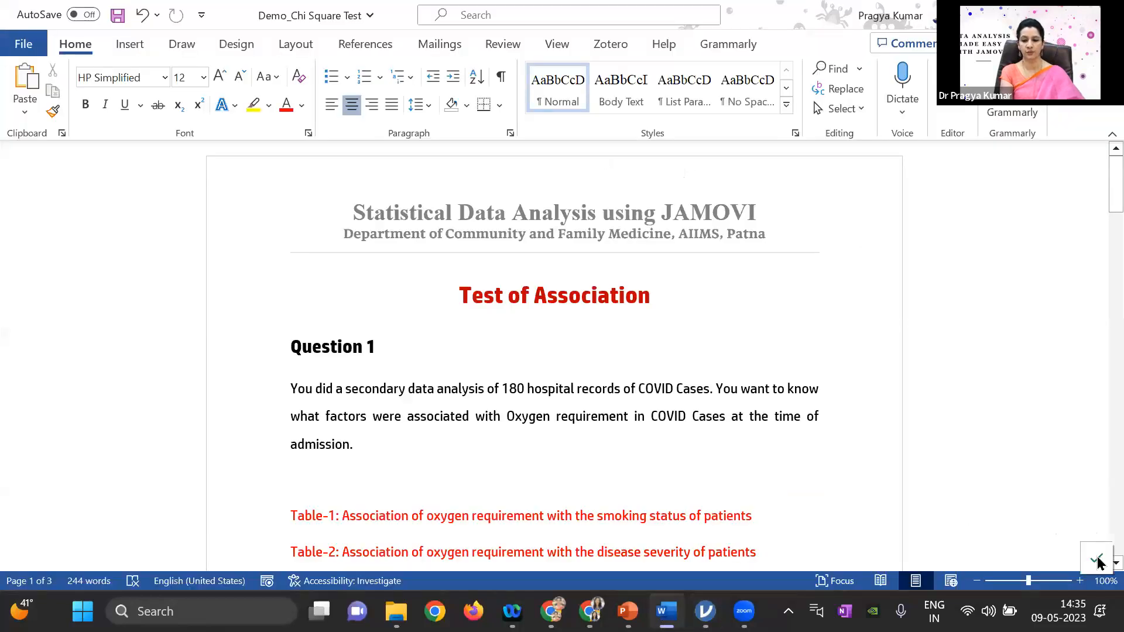
scroll(1098, 563, down, 7)
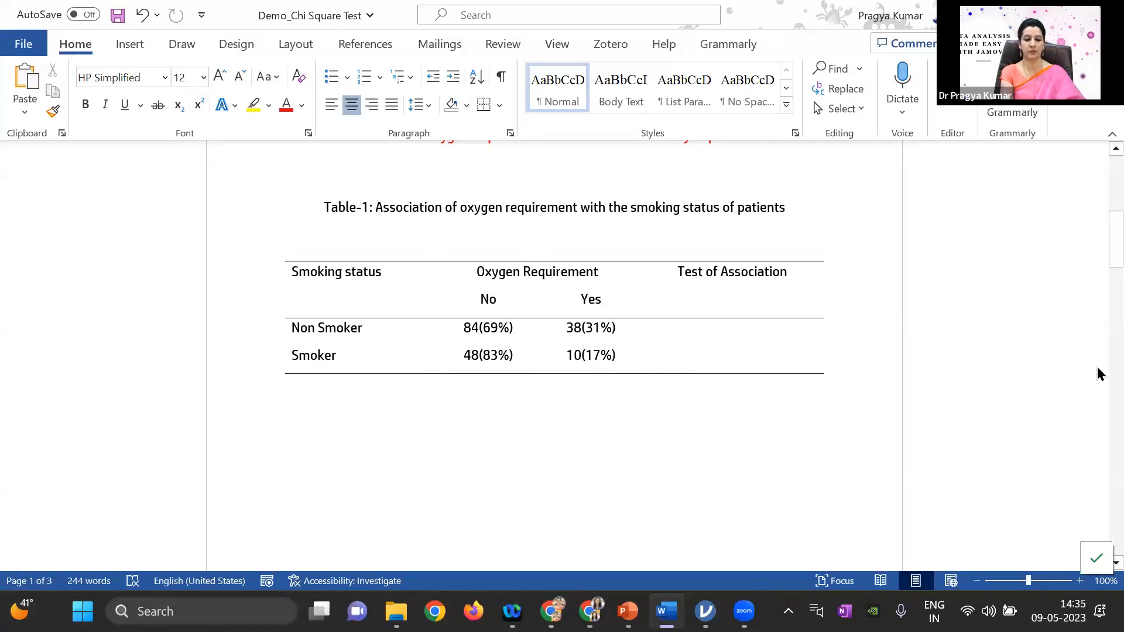
drag(1107, 247, 1090, 215)
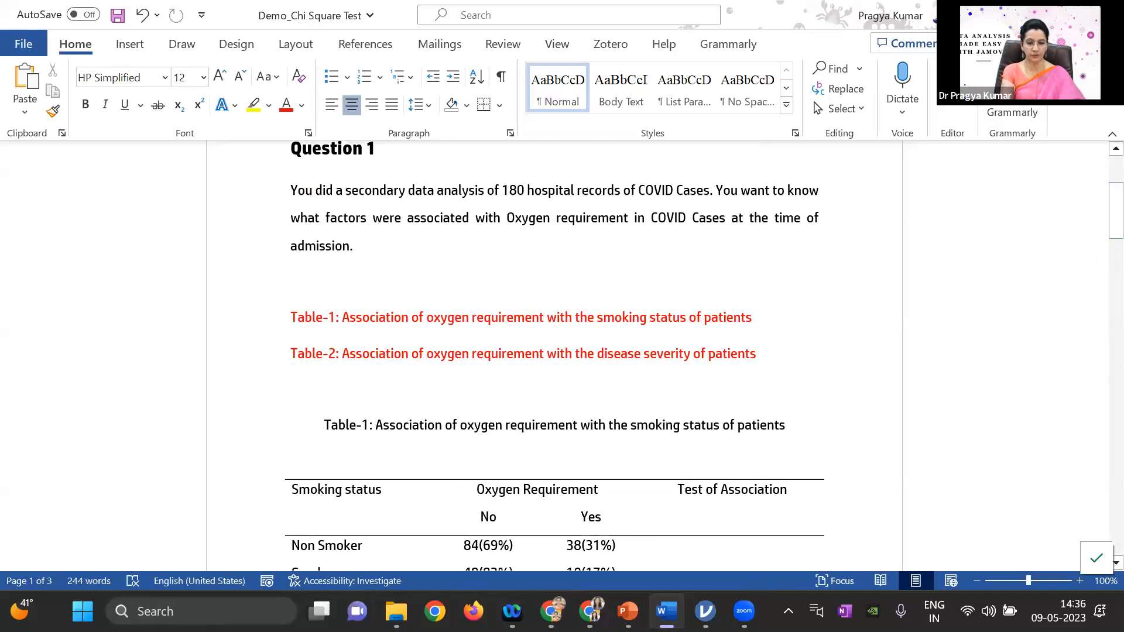
- Switch back to jamovi and remove Smoker from the rows of the contingency table analysis
mouse_move(666, 611)
mouse_move(705, 611)
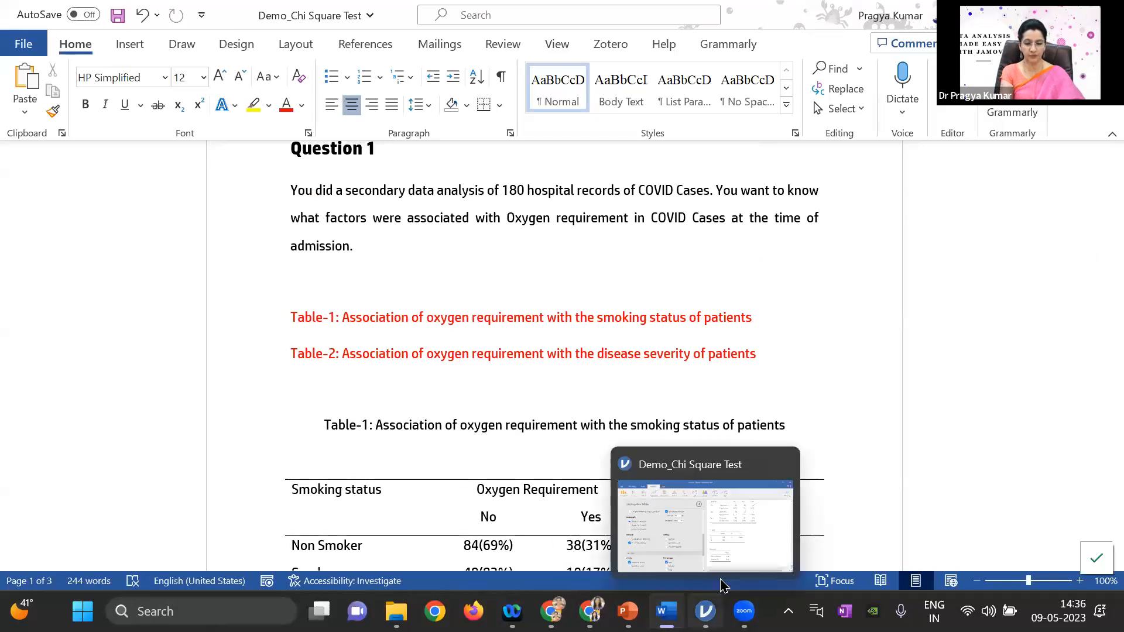
click(733, 547)
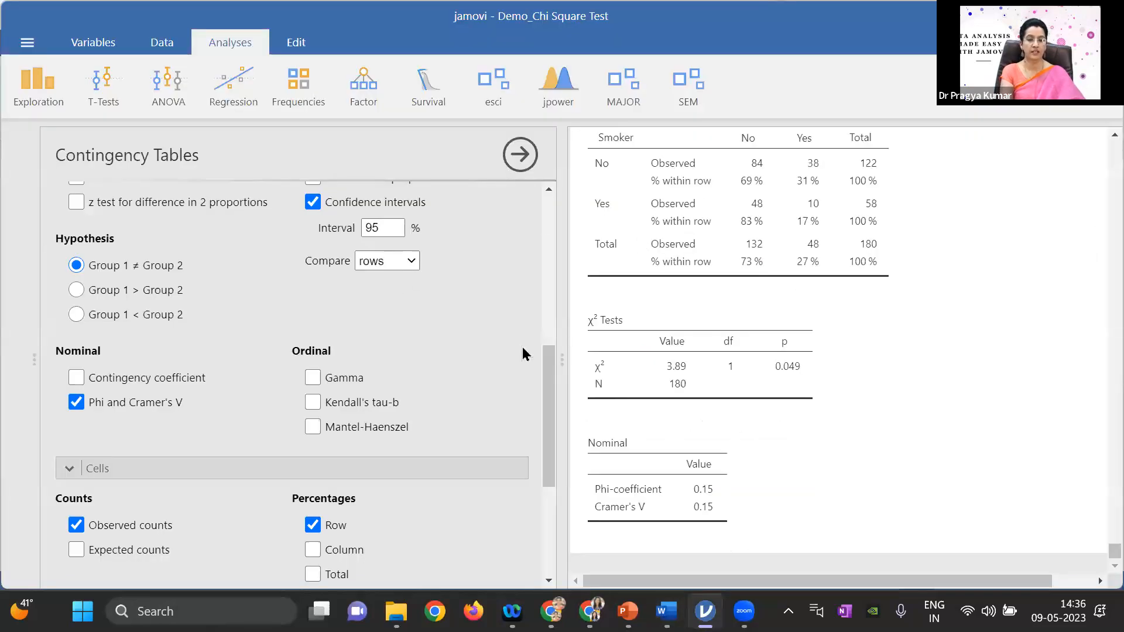
drag(544, 380, 551, 224)
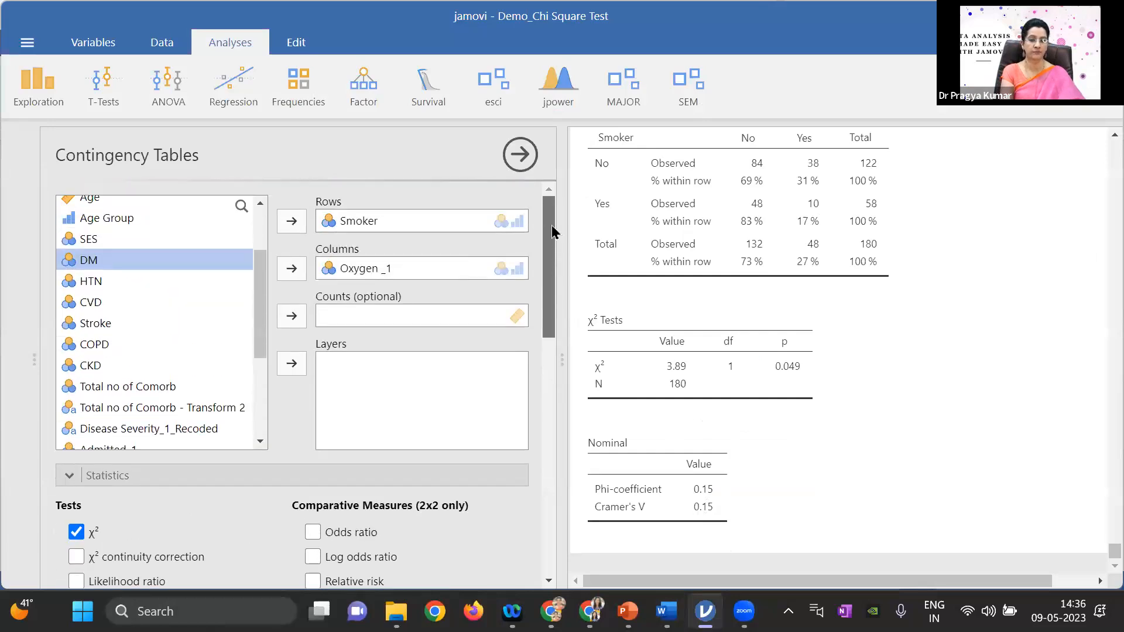
click(368, 223)
click(296, 222)
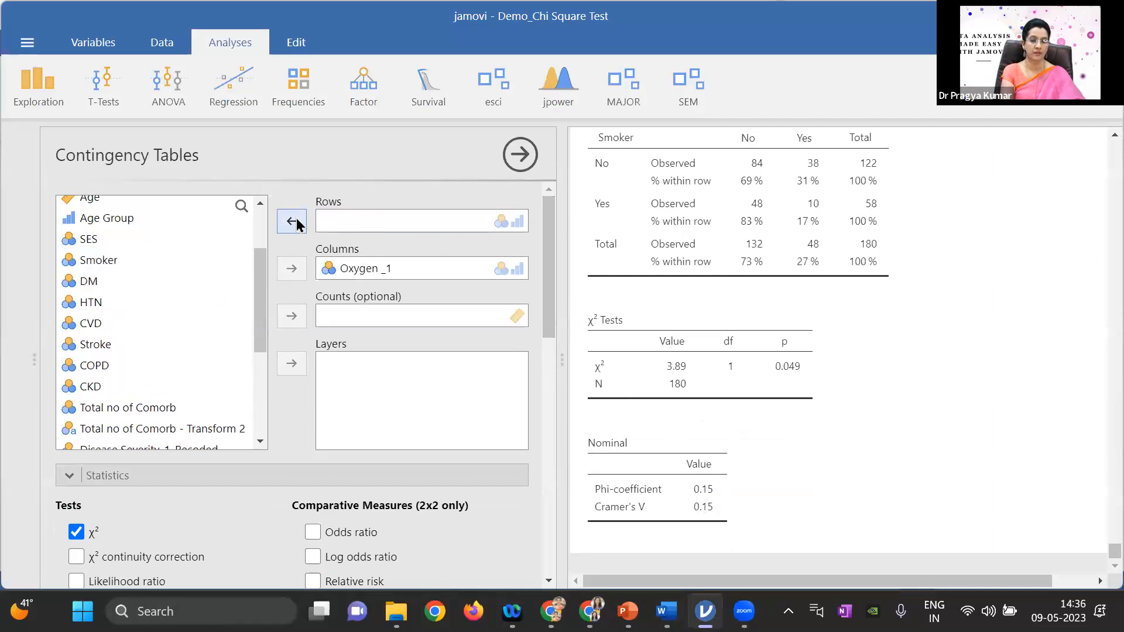
- Set Disease Severity_1_Recoded as the row variable against Oxygen _1 and review the contingency table, chi-square and nominal results
scroll(258, 293, down, 3)
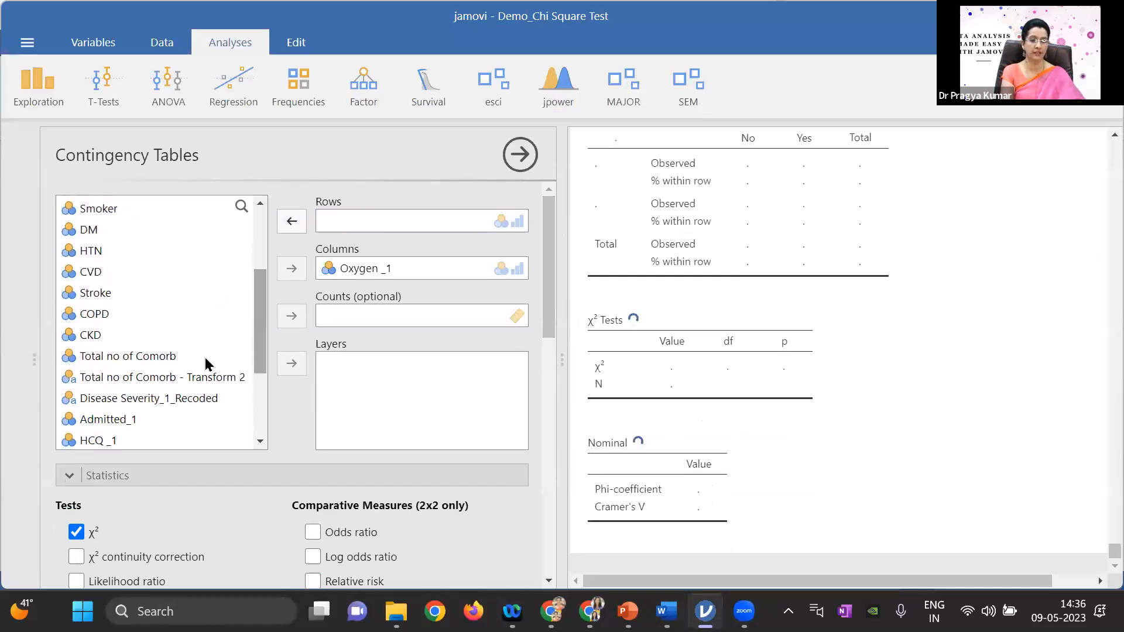
click(203, 393)
click(288, 221)
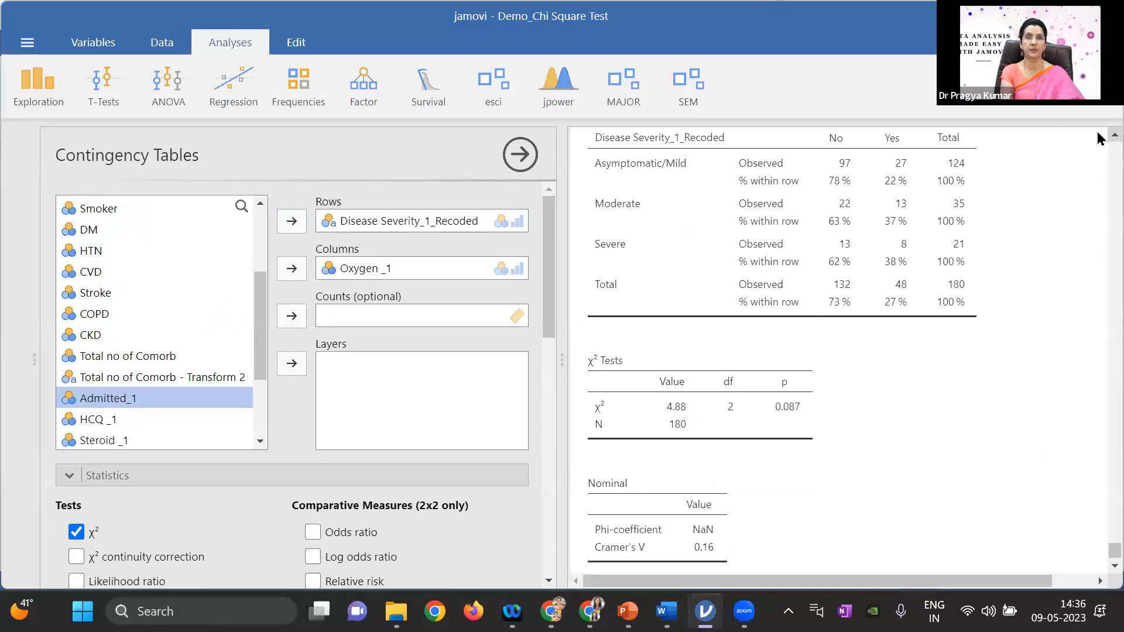
scroll(1098, 138, up, 3)
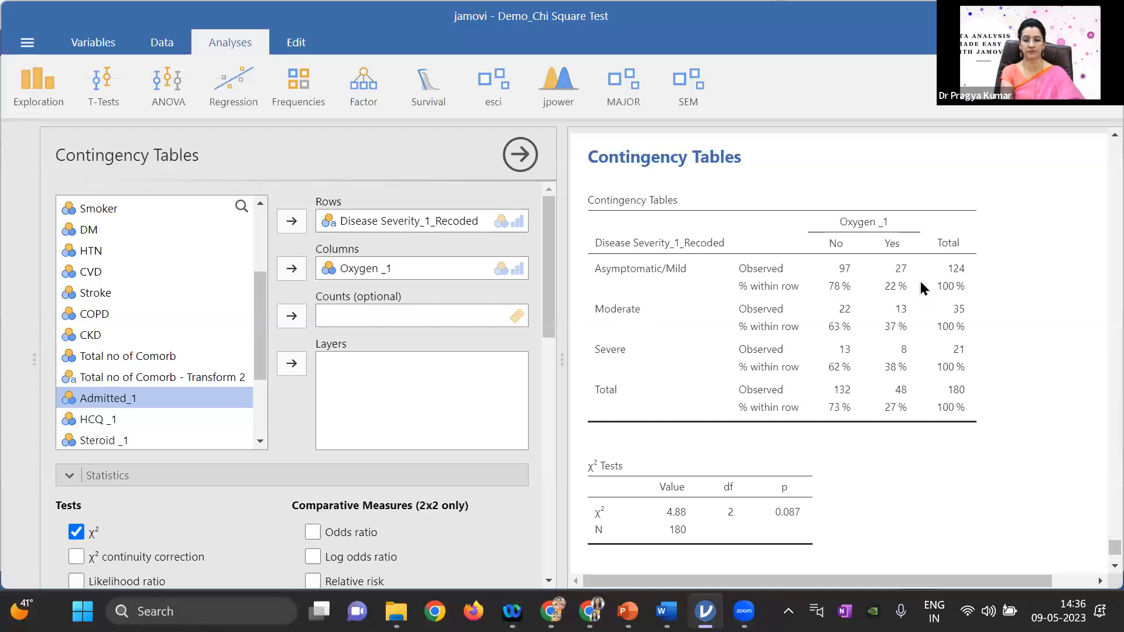
scroll(1098, 550, down, 3)
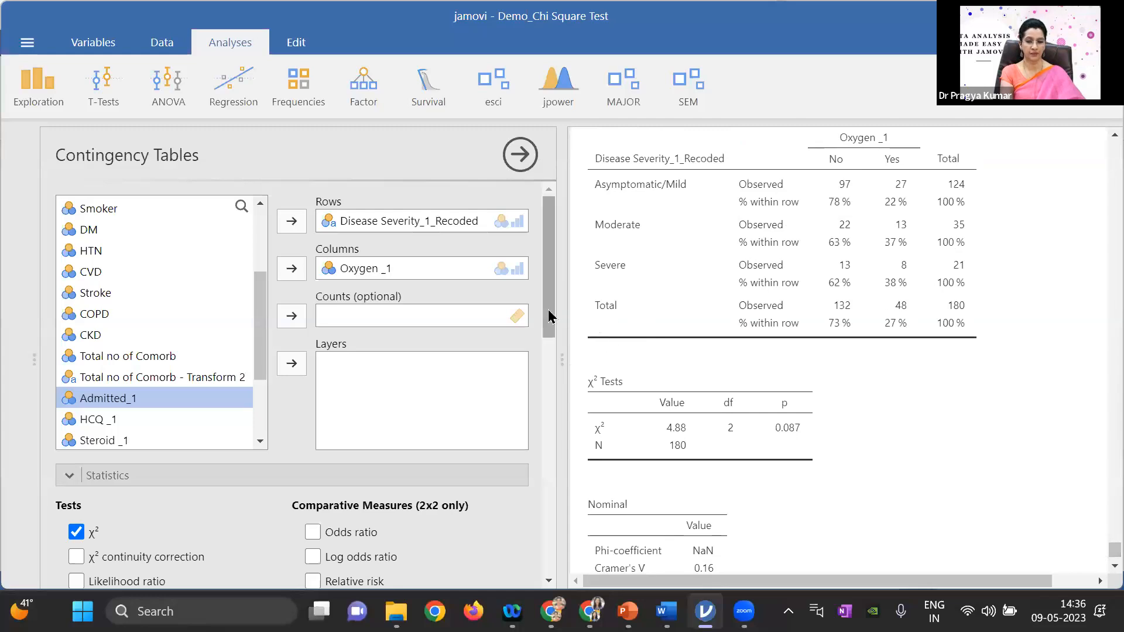
scroll(547, 326, down, 1)
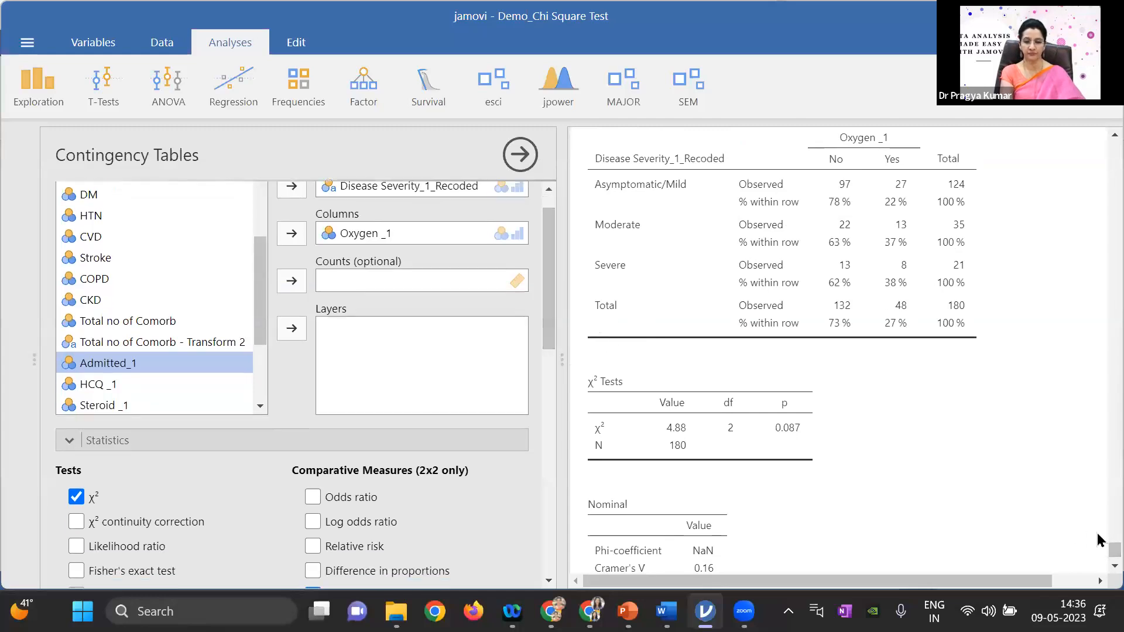
scroll(1098, 557, down, 2)
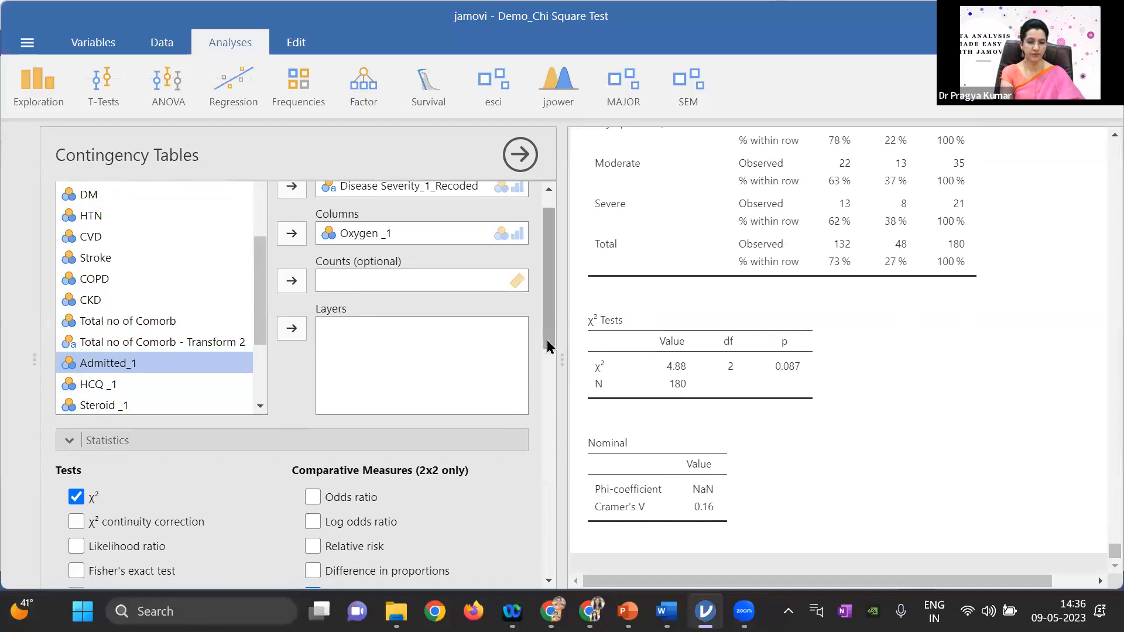
drag(550, 350, 533, 446)
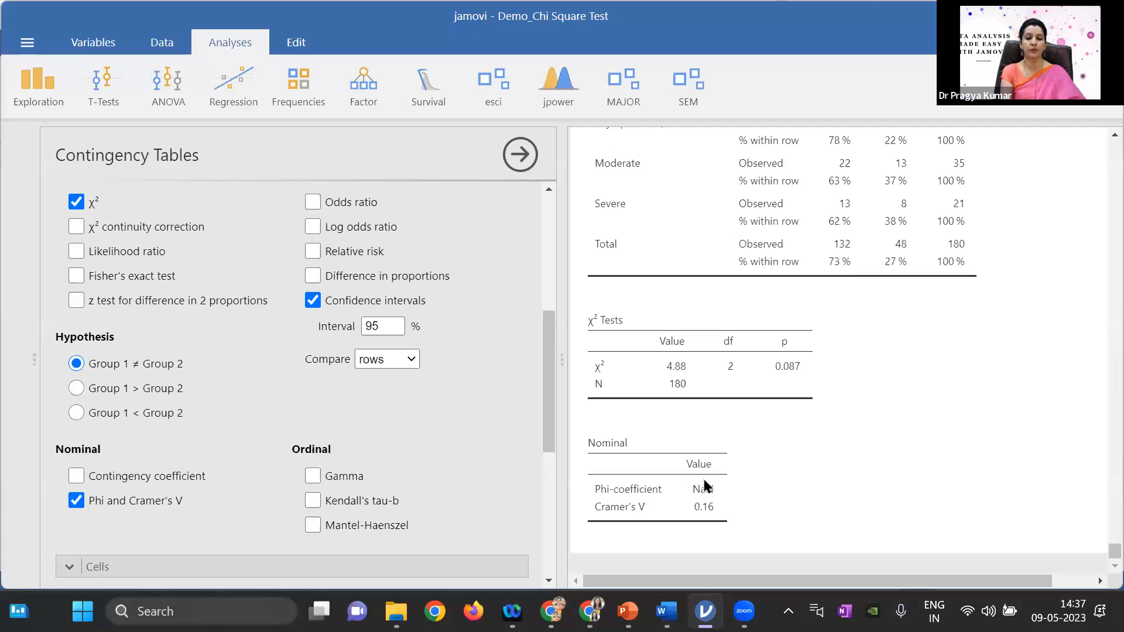
- Add Gender as a layer to the contingency table and review the table split by gender
drag(548, 408, 549, 313)
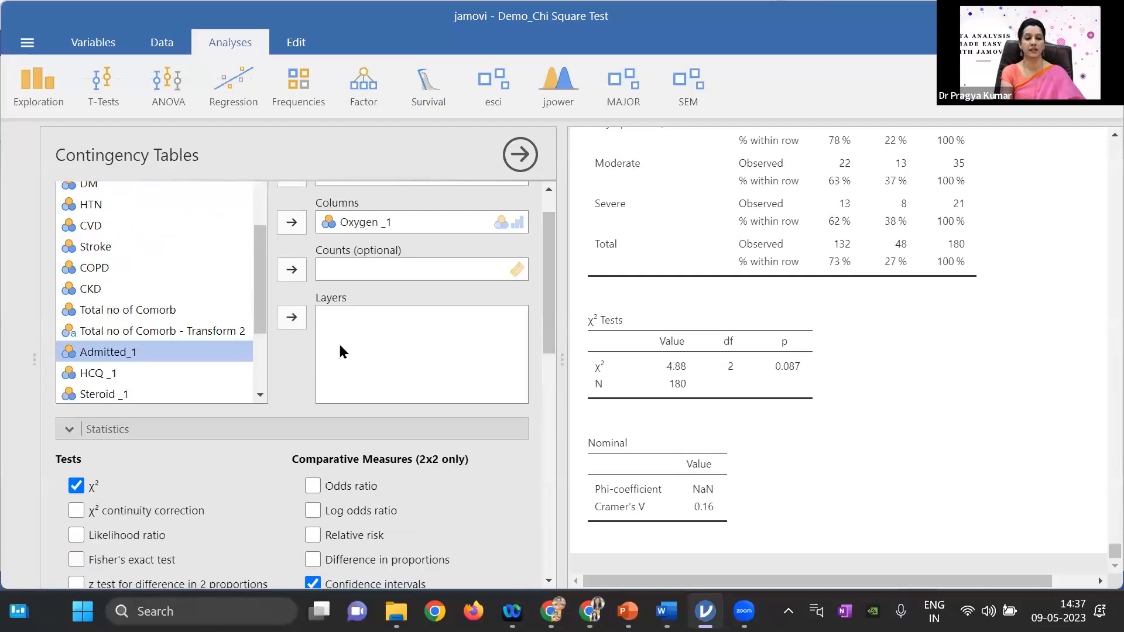
drag(254, 297, 258, 231)
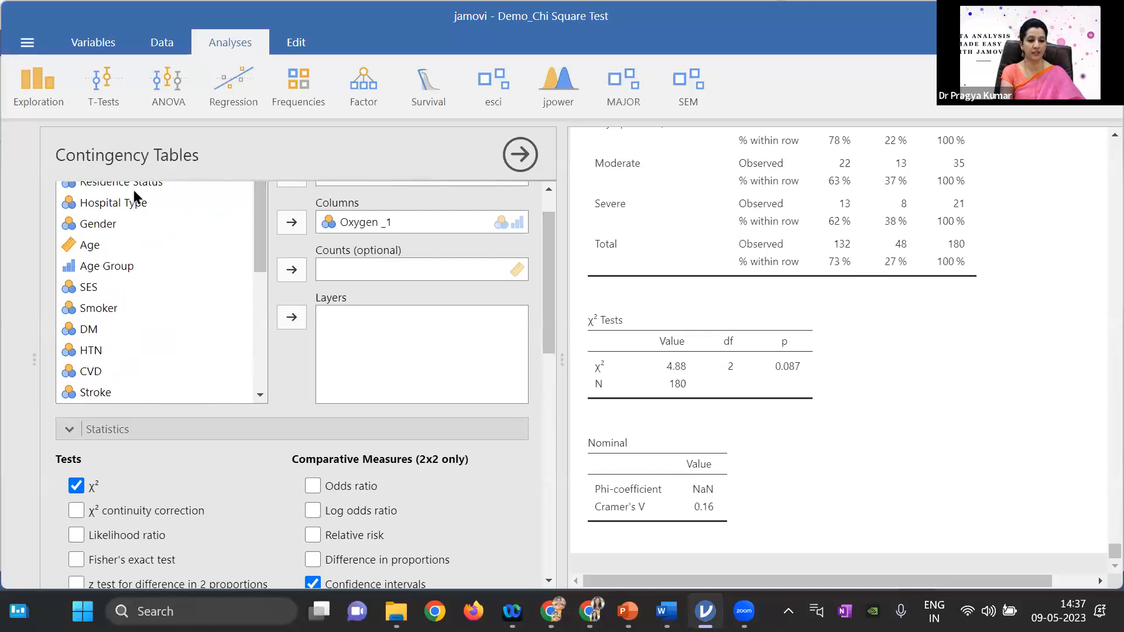
click(103, 226)
click(292, 318)
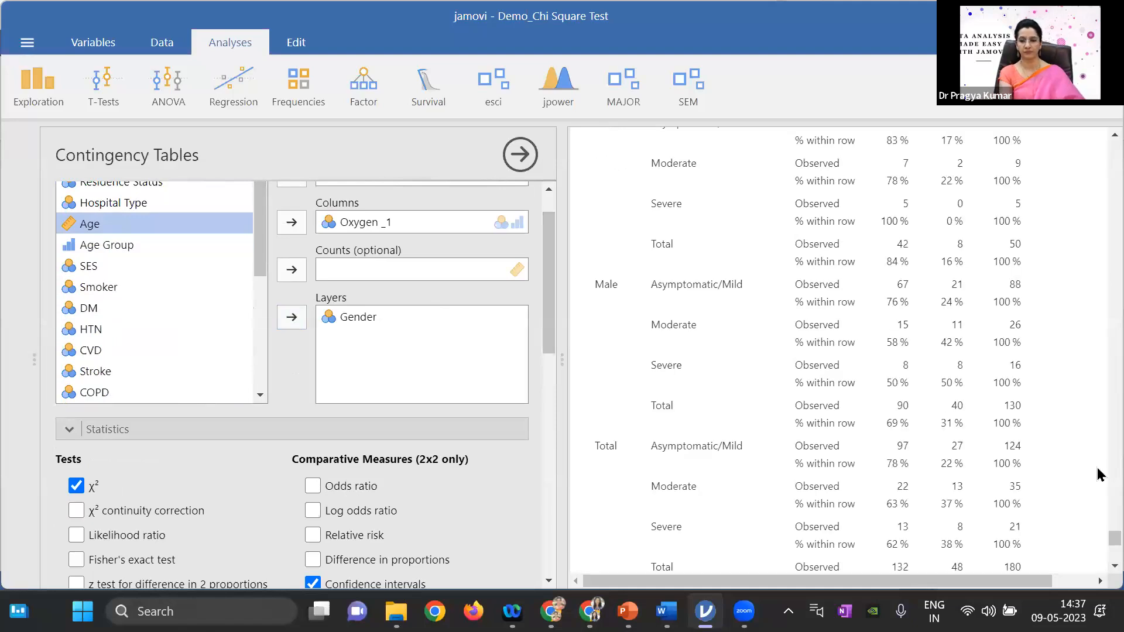
scroll(1111, 539, up, 2)
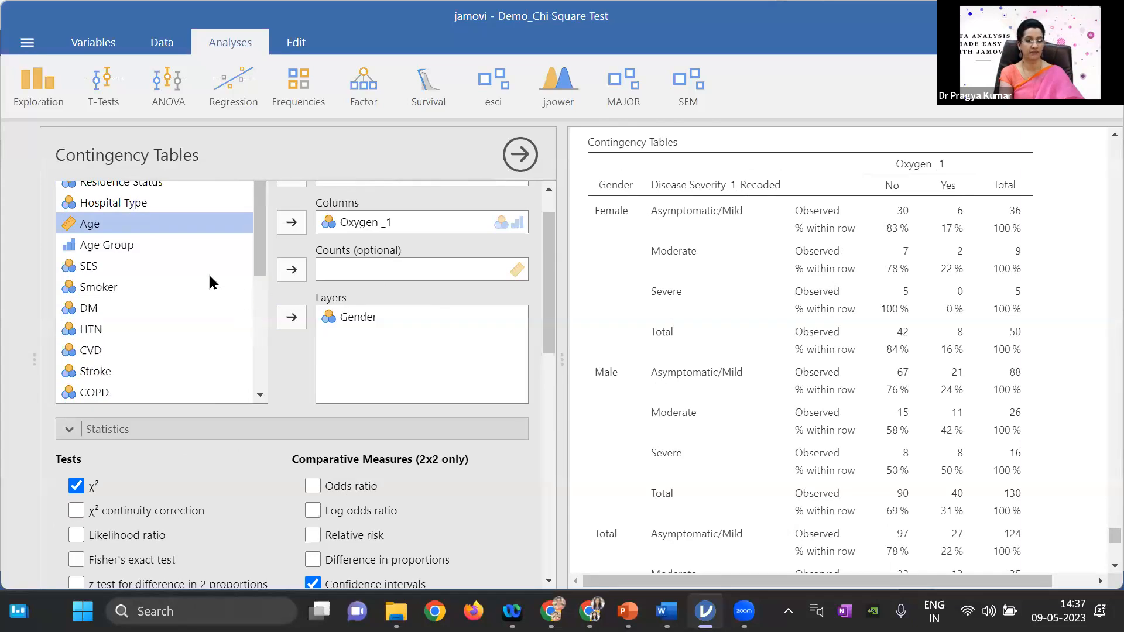
- Add SES as a second layer and examine the chi-square tests by SES and gender
click(100, 266)
click(290, 317)
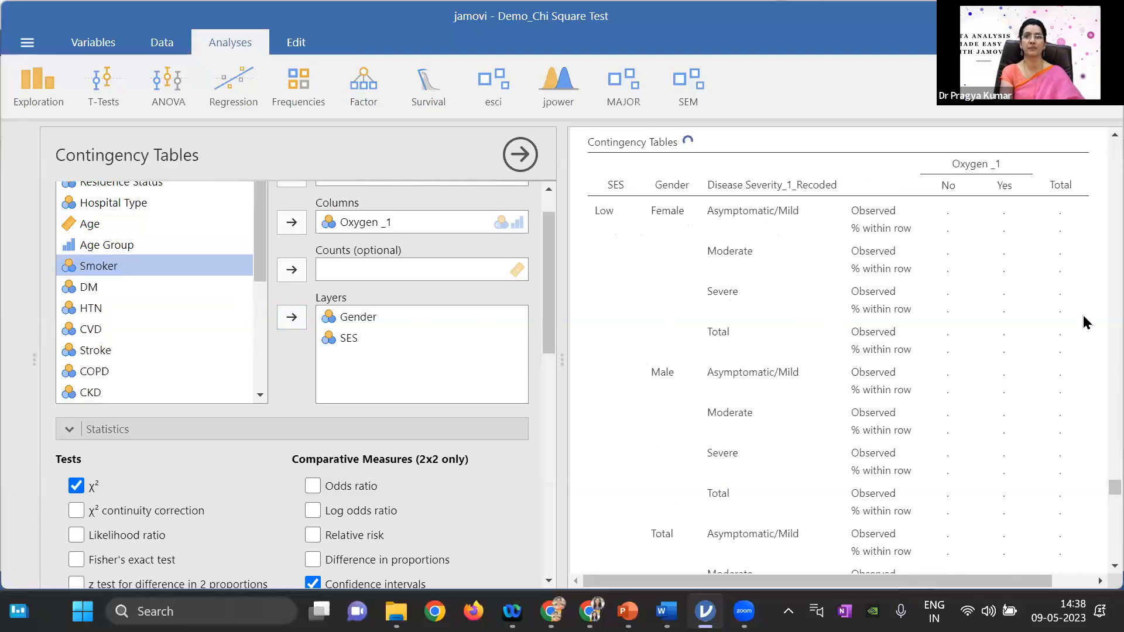
scroll(1101, 501, down, 8)
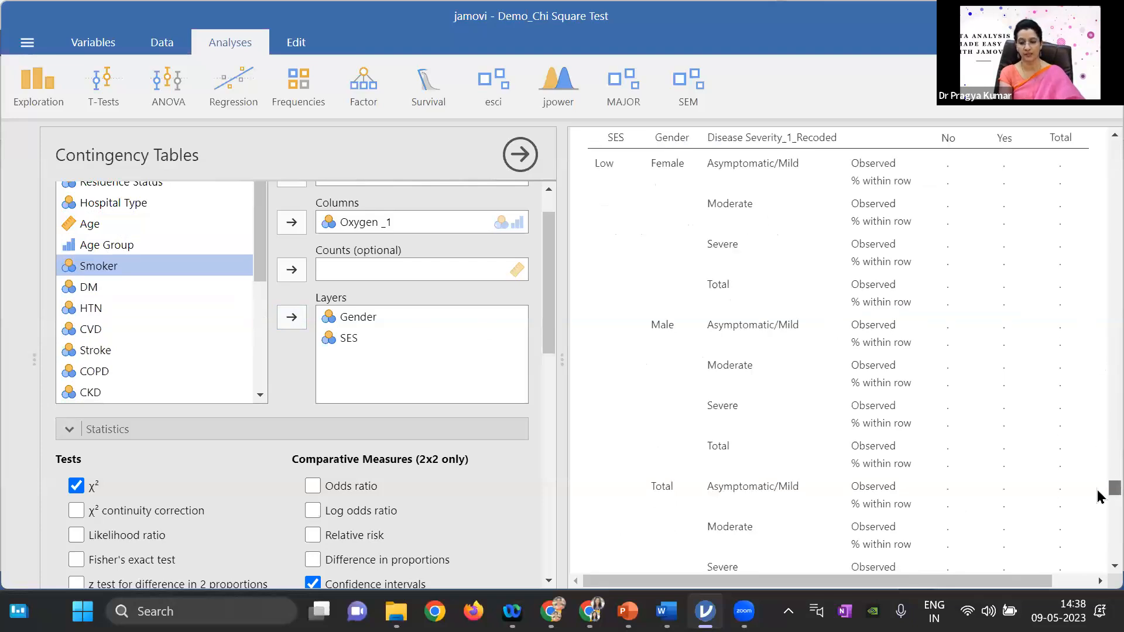
scroll(1101, 504, down, 10)
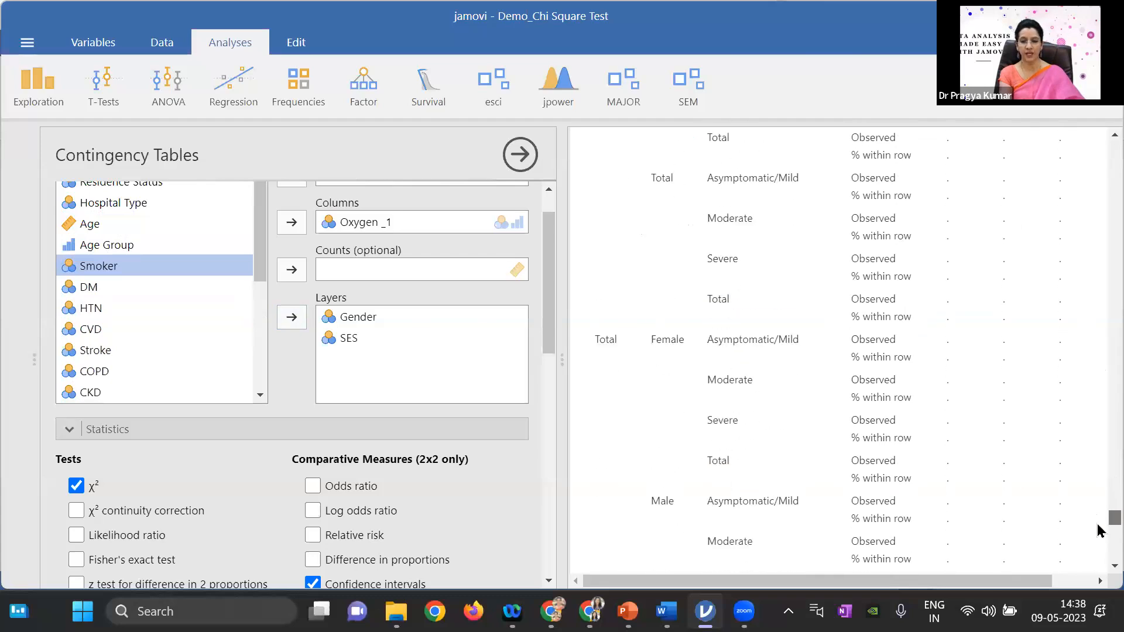
scroll(1098, 535, down, 5)
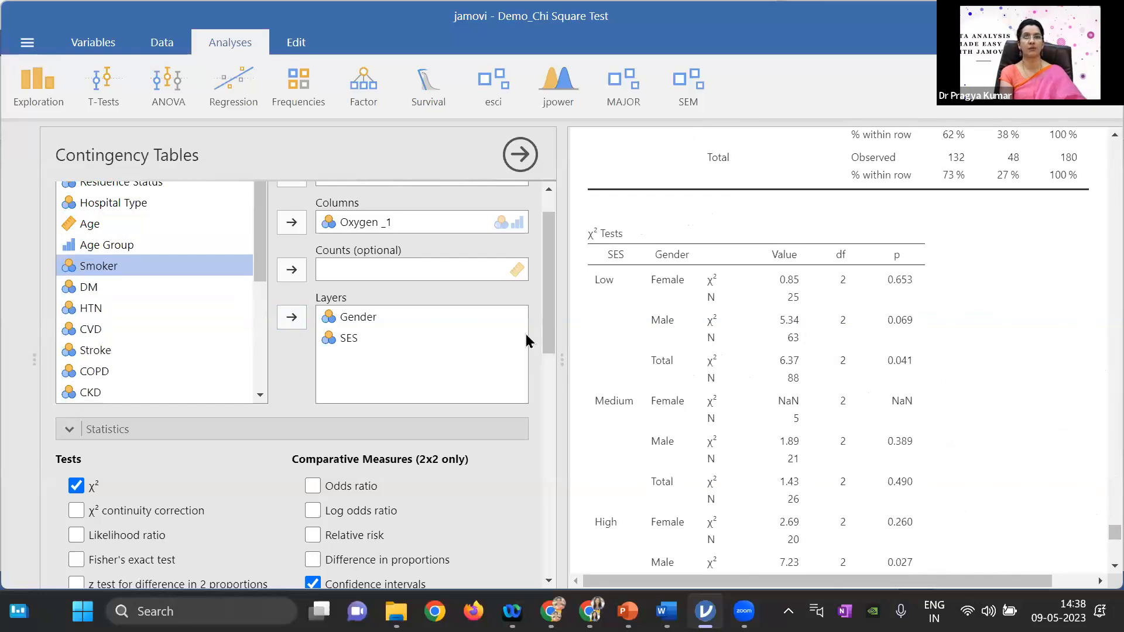
- Remove SES and Gender from the contingency table layers
click(332, 346)
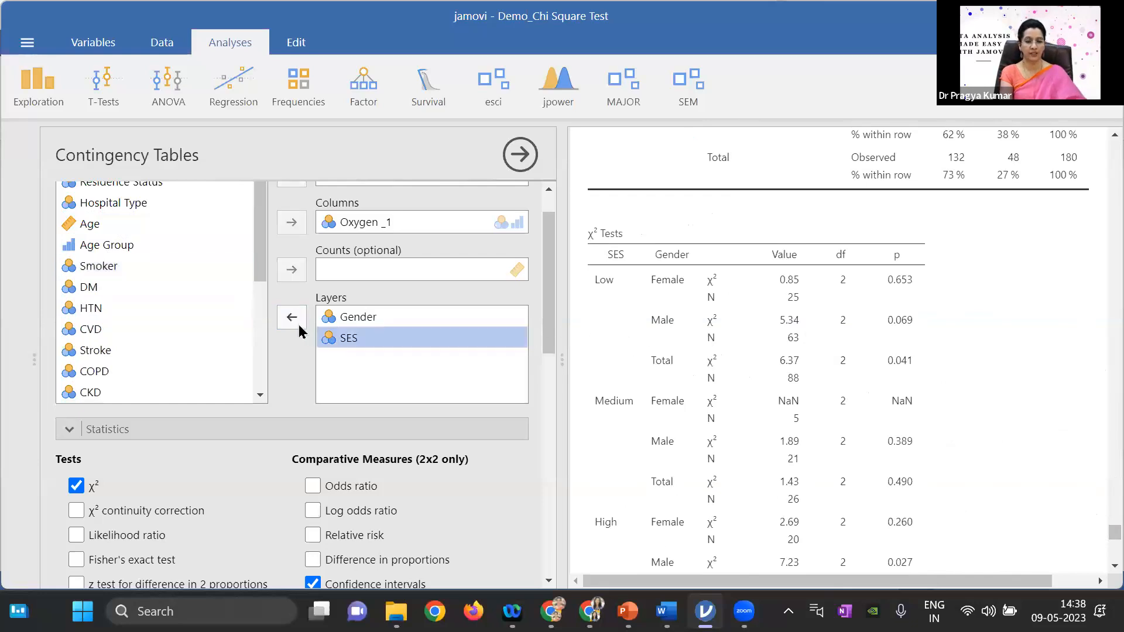
click(294, 319)
click(294, 319)
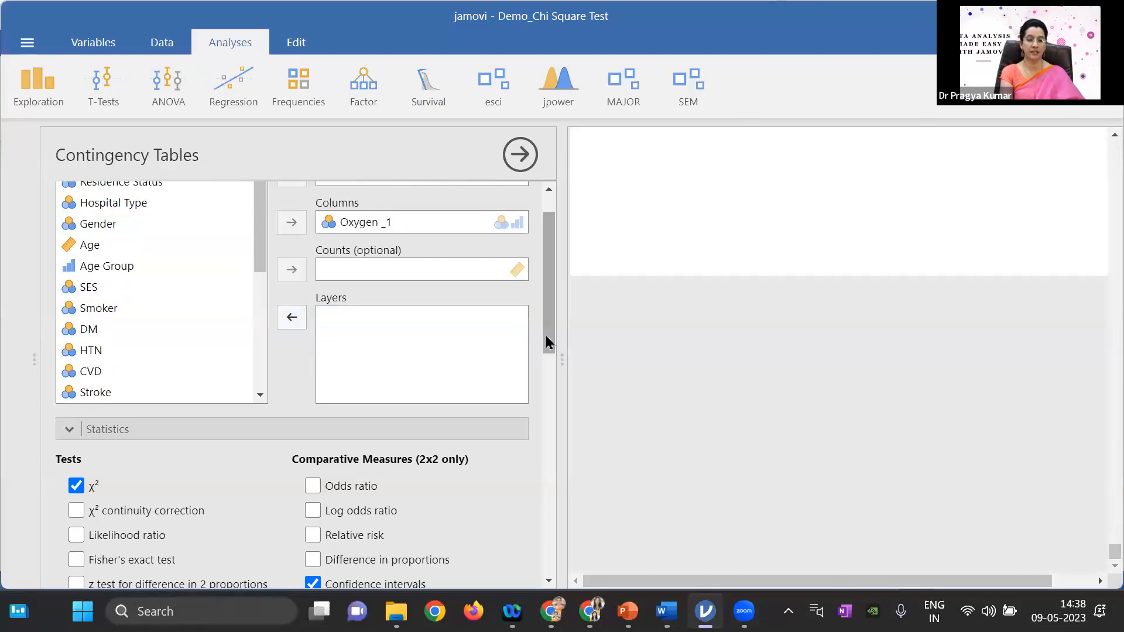
scroll(546, 334, up, 1)
scroll(546, 337, down, 2)
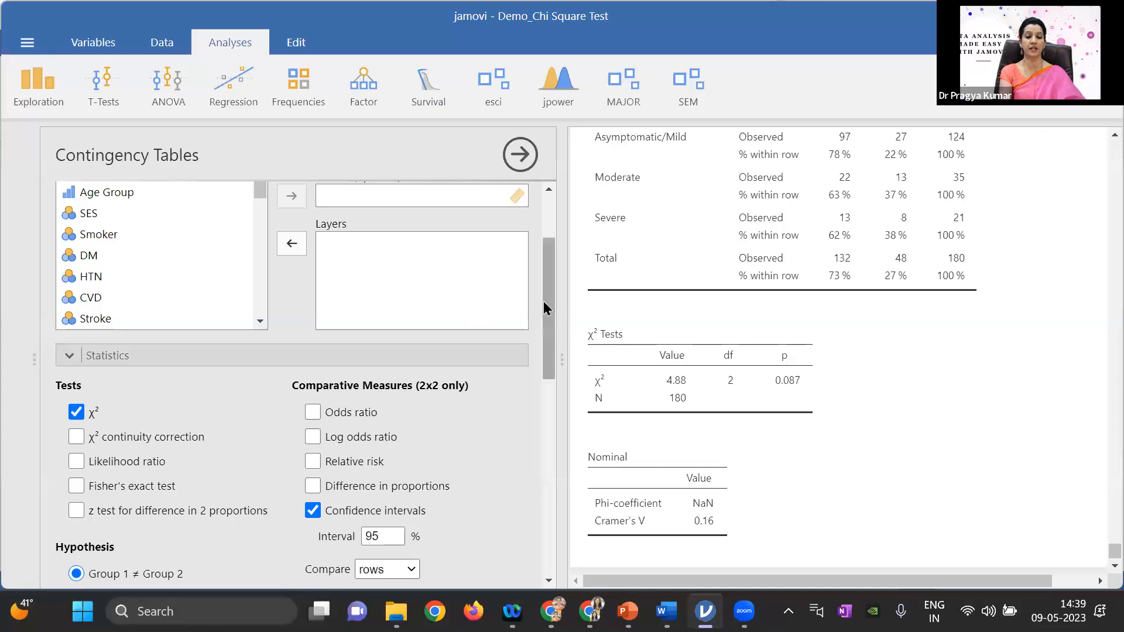
drag(544, 301, 543, 260)
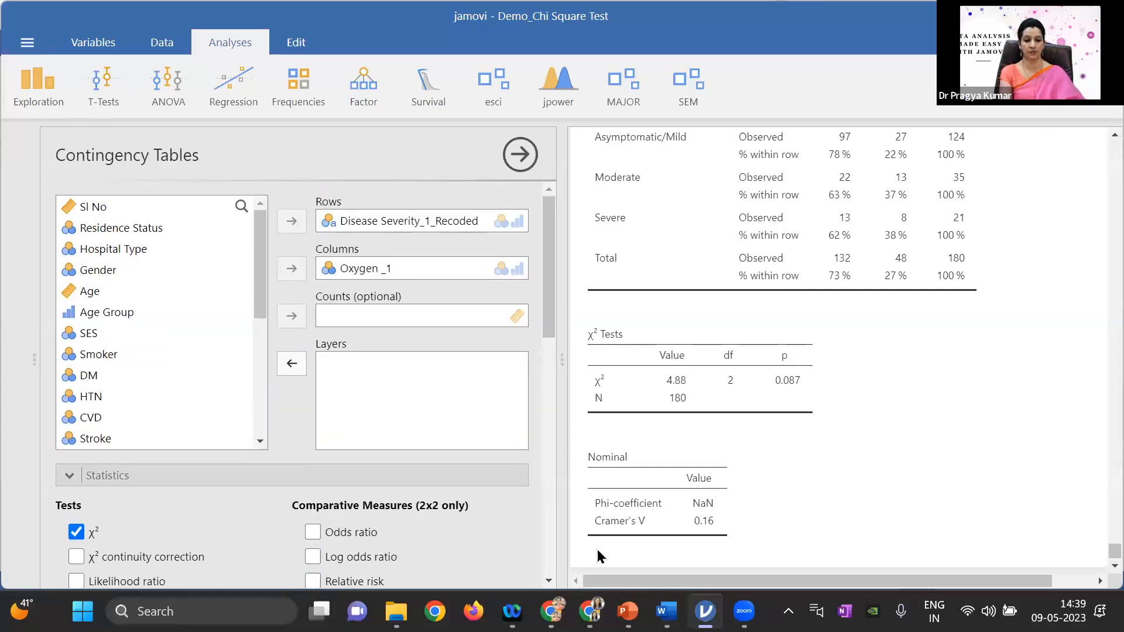
- Switch to the PowerPoint slide show at the Chi-Square Test of Proportion slide
mouse_move(628, 611)
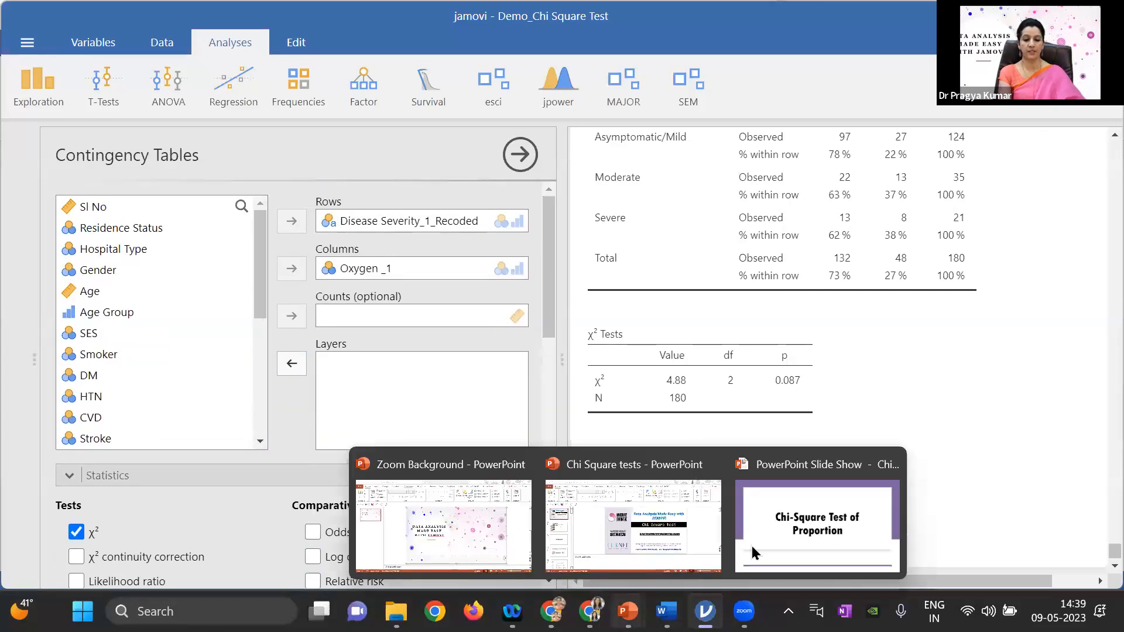
click(843, 530)
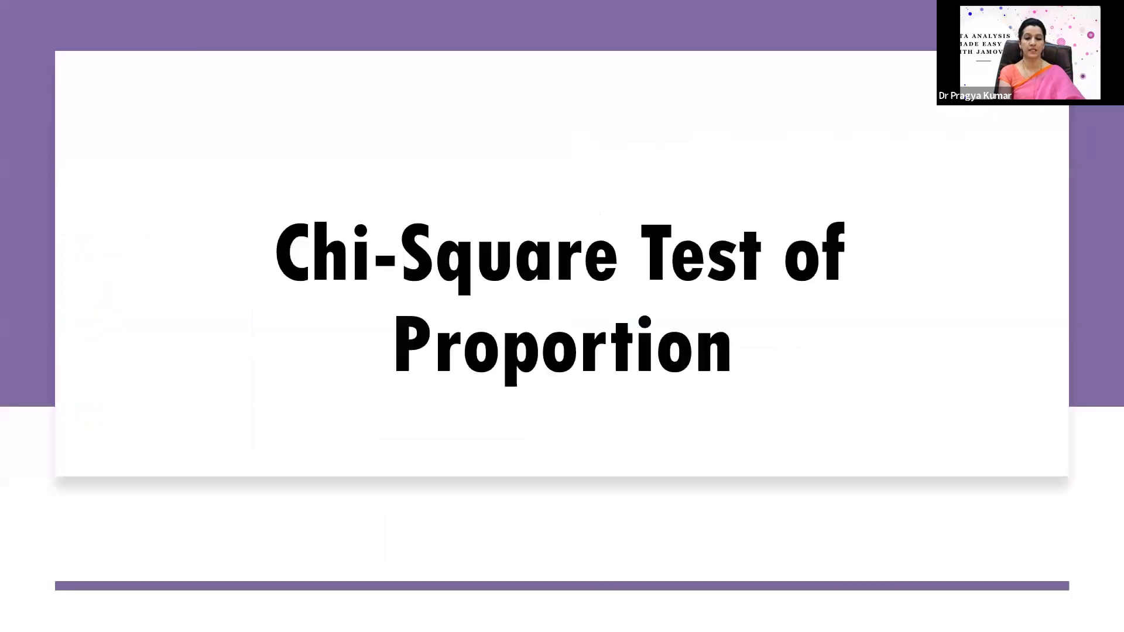
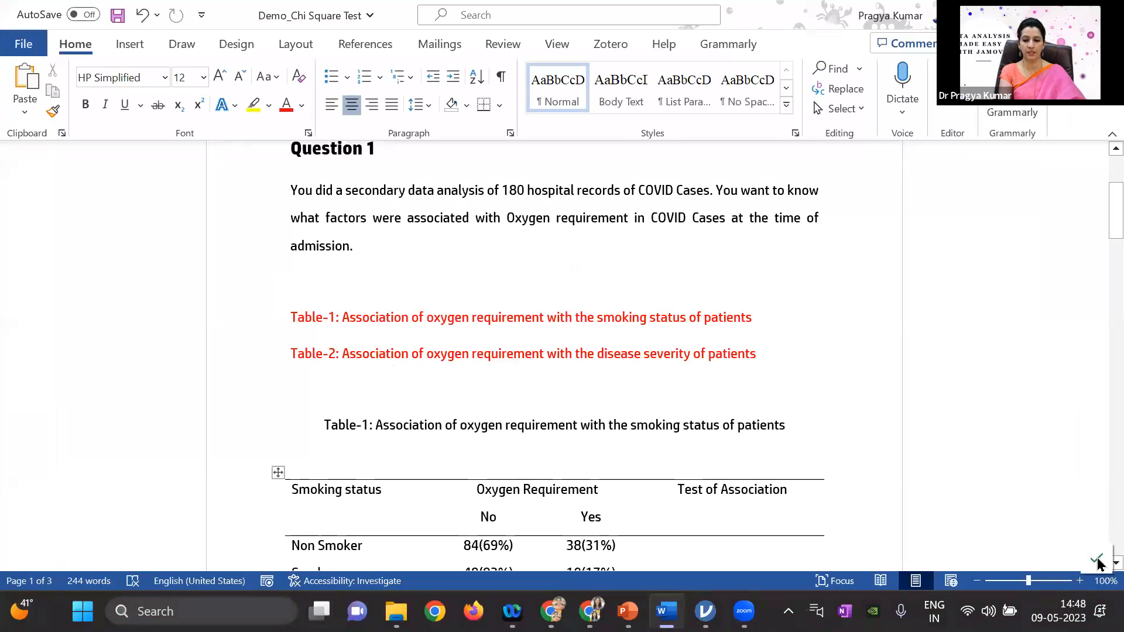
- Go to the Test of Homogeneity question in the Word document and read about comparing gender proportions across hospital types
scroll(1098, 562, down, 3)
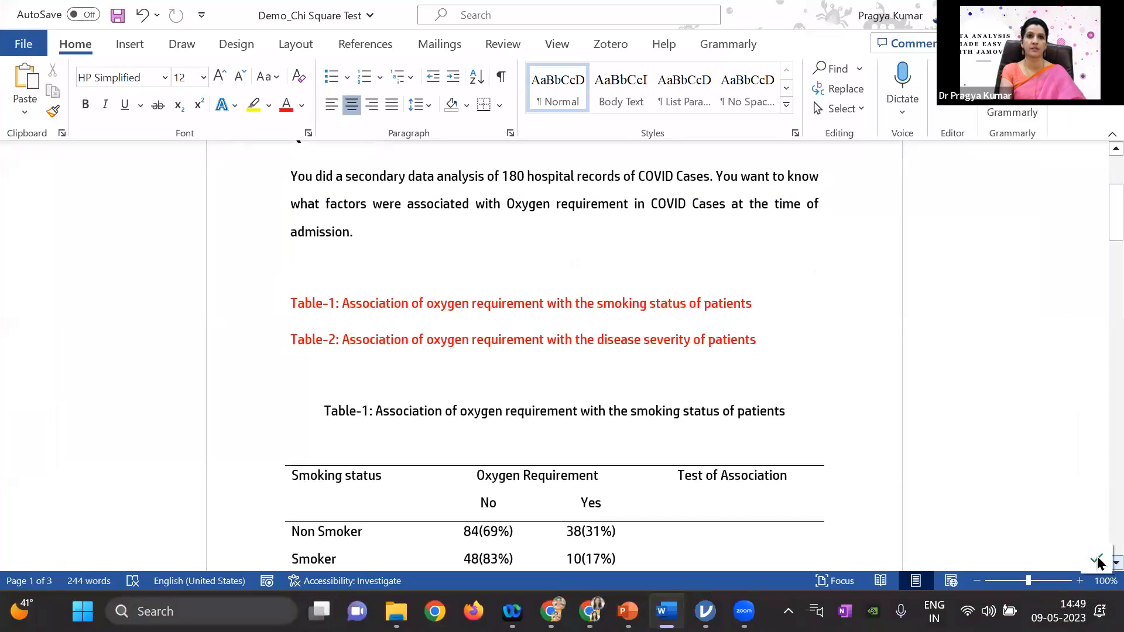
scroll(1098, 562, down, 6)
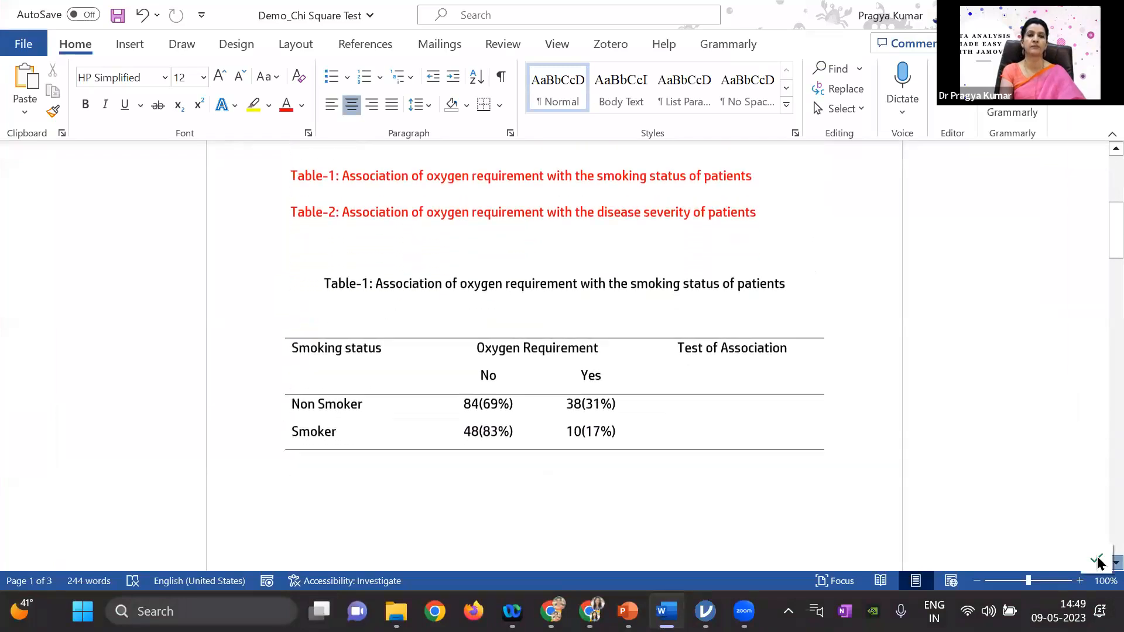
scroll(1098, 562, down, 7)
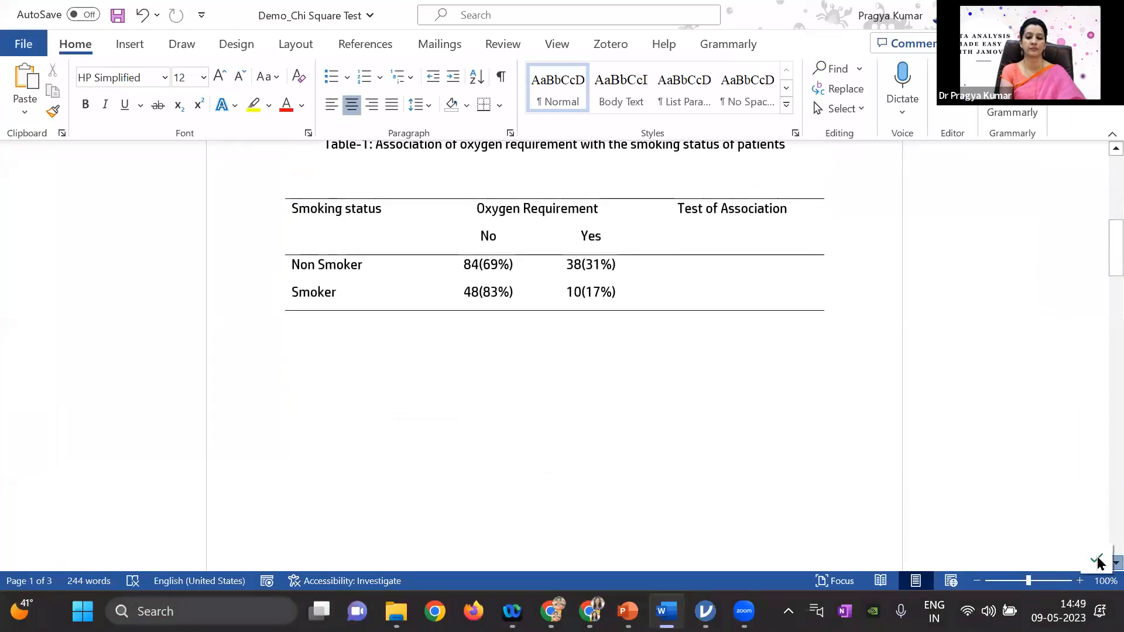
scroll(1098, 562, down, 12)
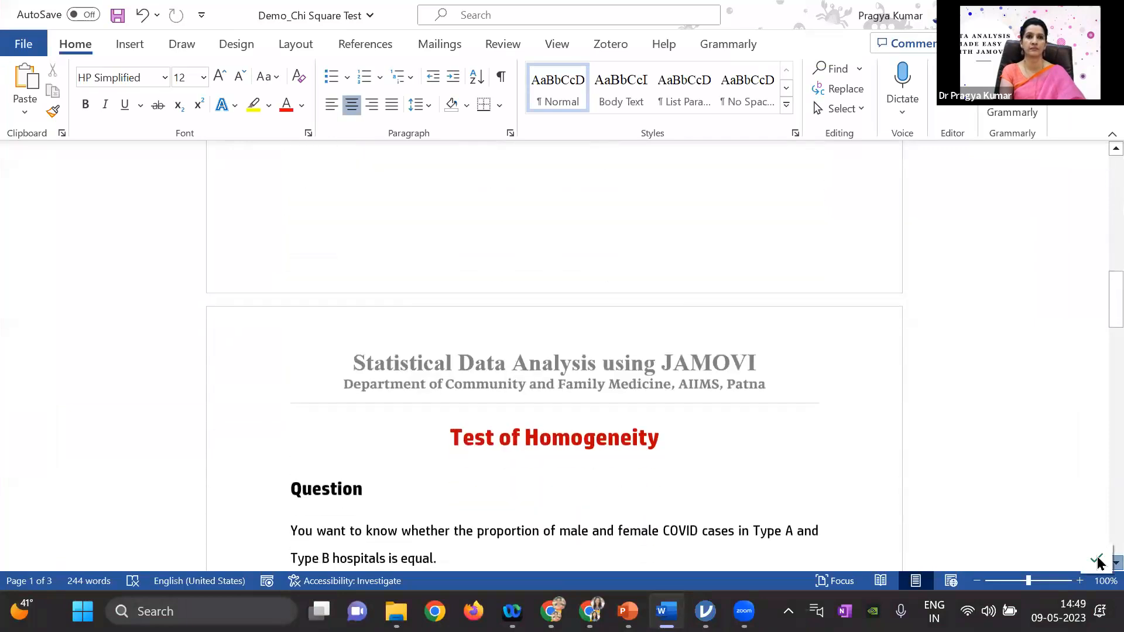
scroll(1098, 562, down, 1)
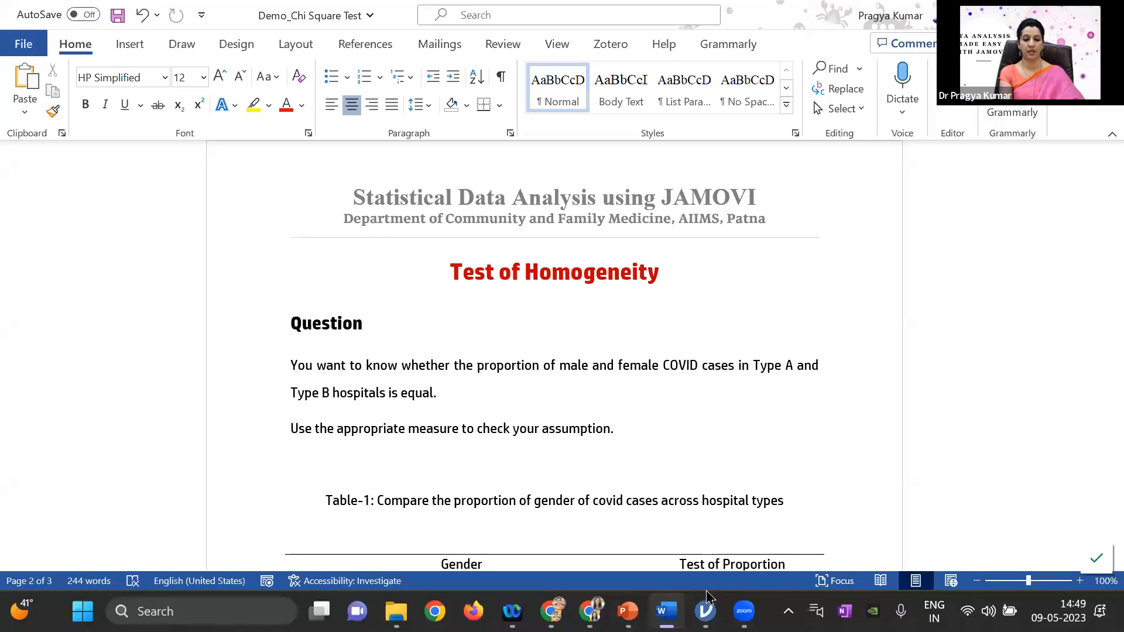
- Switch back to jamovi and clear Oxygen _1 from the columns and Disease Severity_1_Recoded from the rows
mouse_move(707, 603)
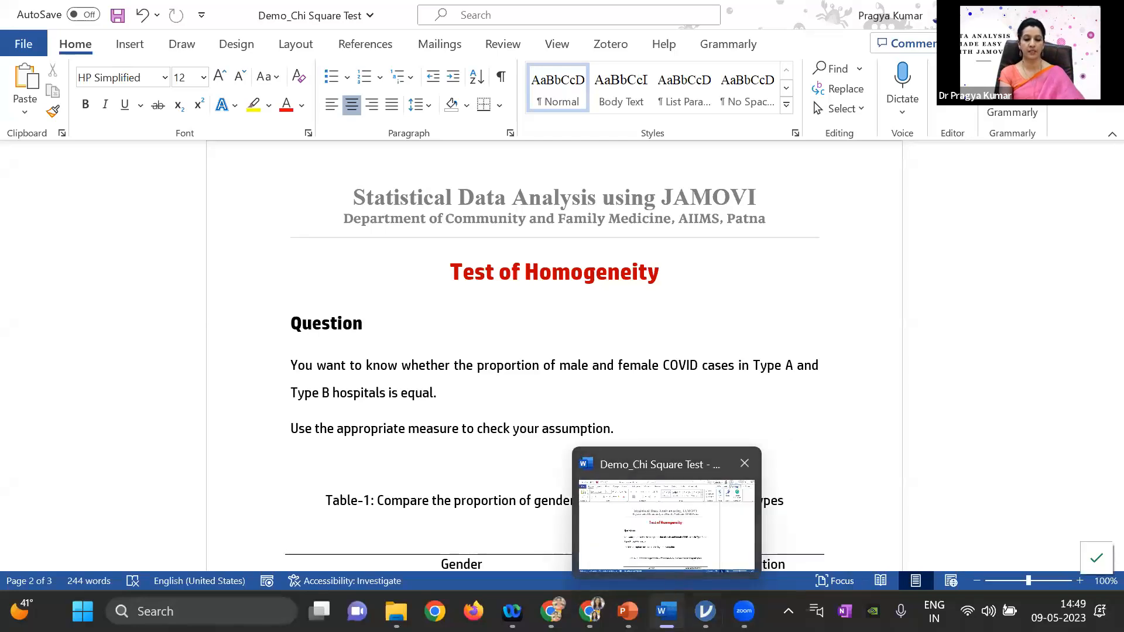
click(721, 555)
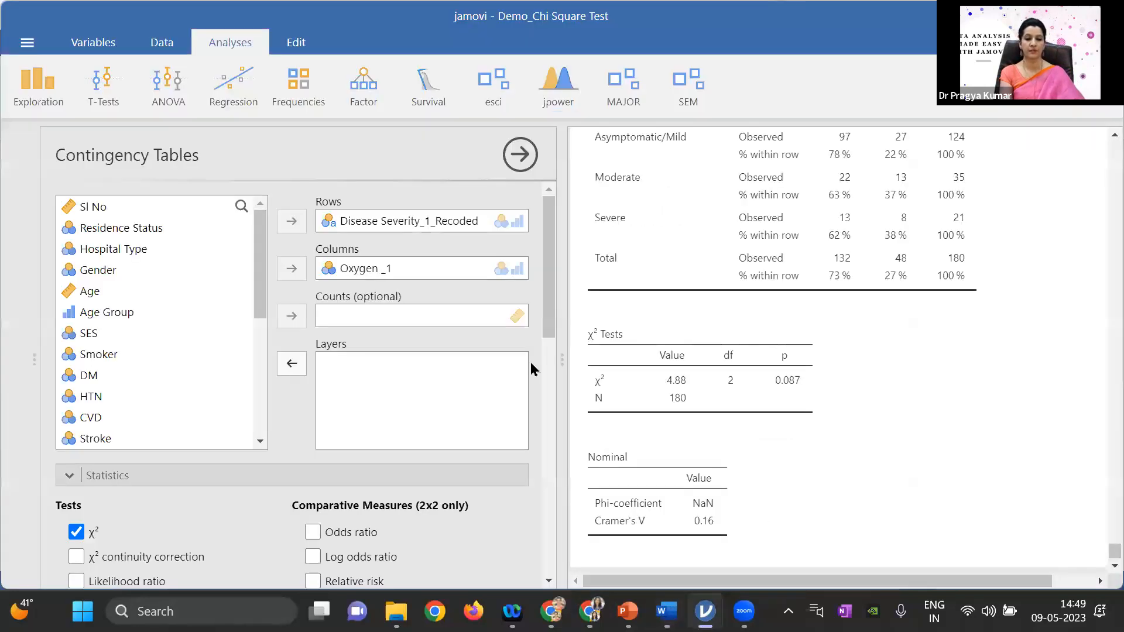
click(394, 275)
click(292, 269)
click(324, 221)
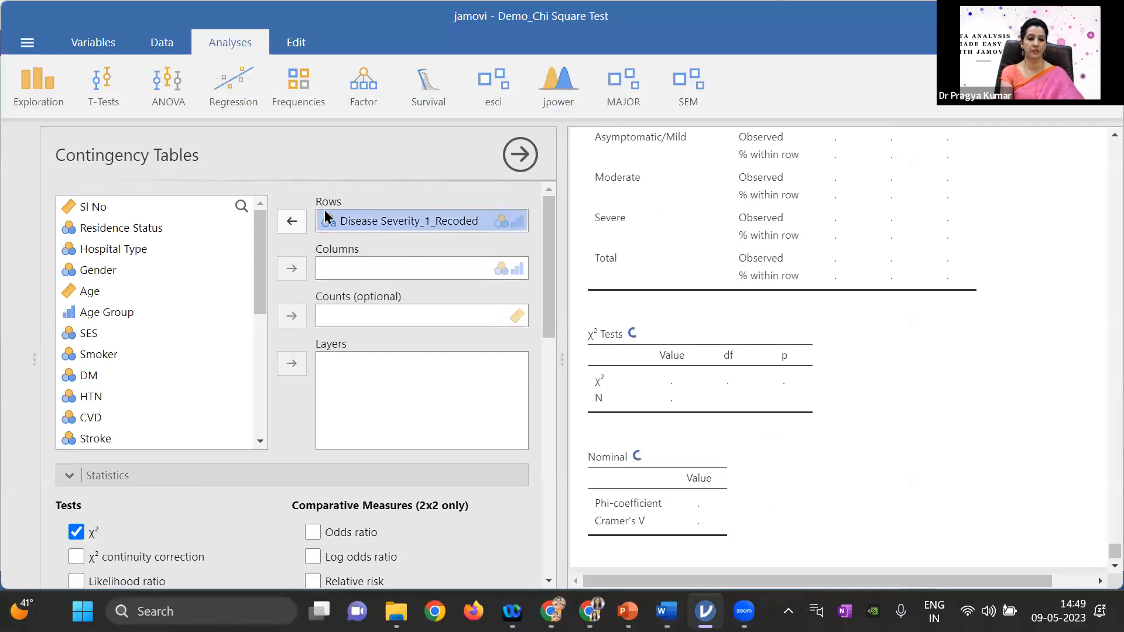
click(291, 222)
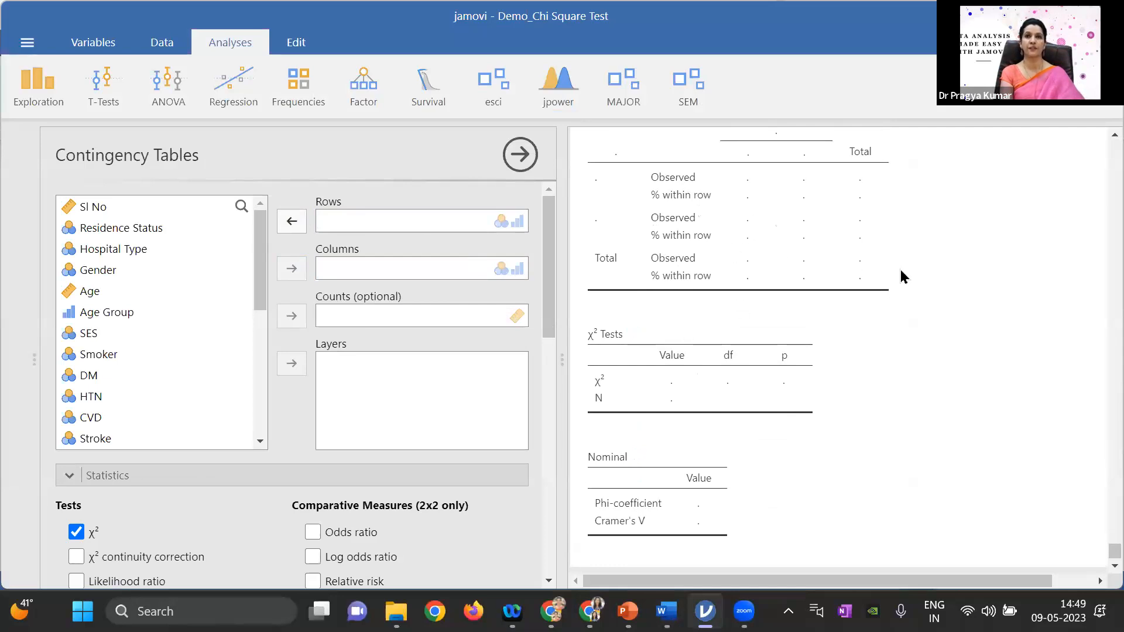
- Copy the empty contingency table from the results and bring up the copy, duplicate and export options for the whole analysis
right_click(856, 243)
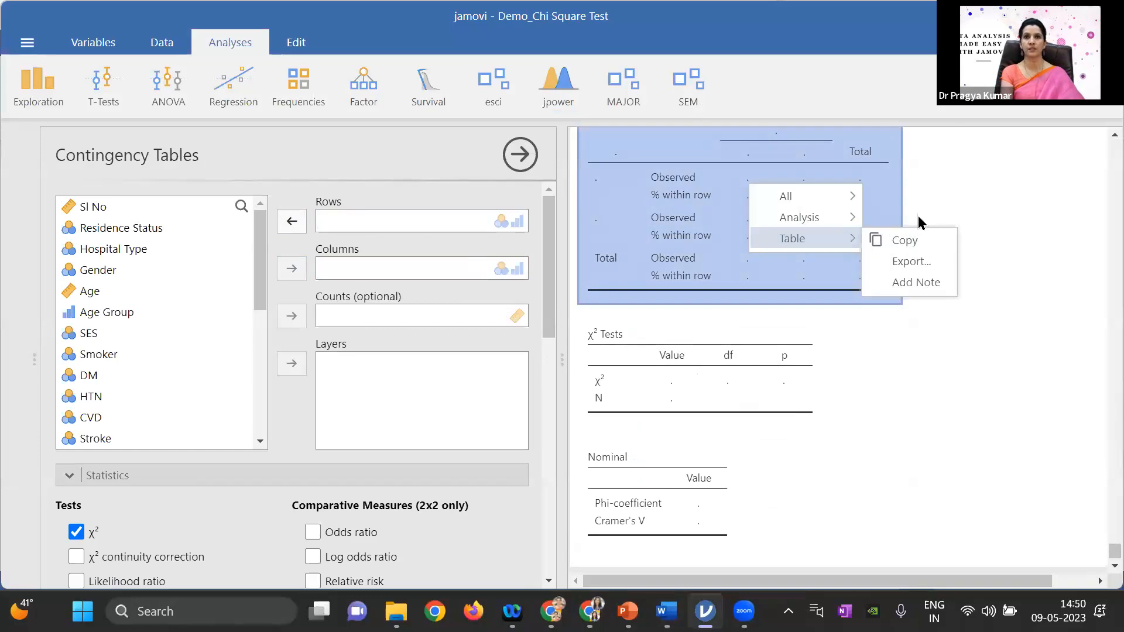
click(890, 240)
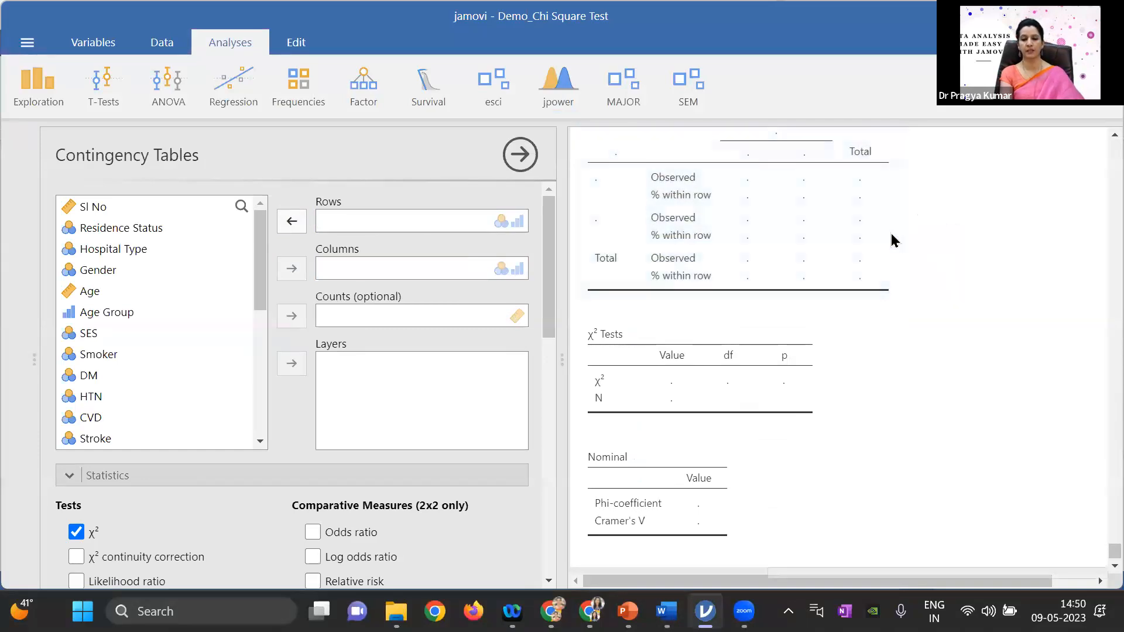
right_click(836, 242)
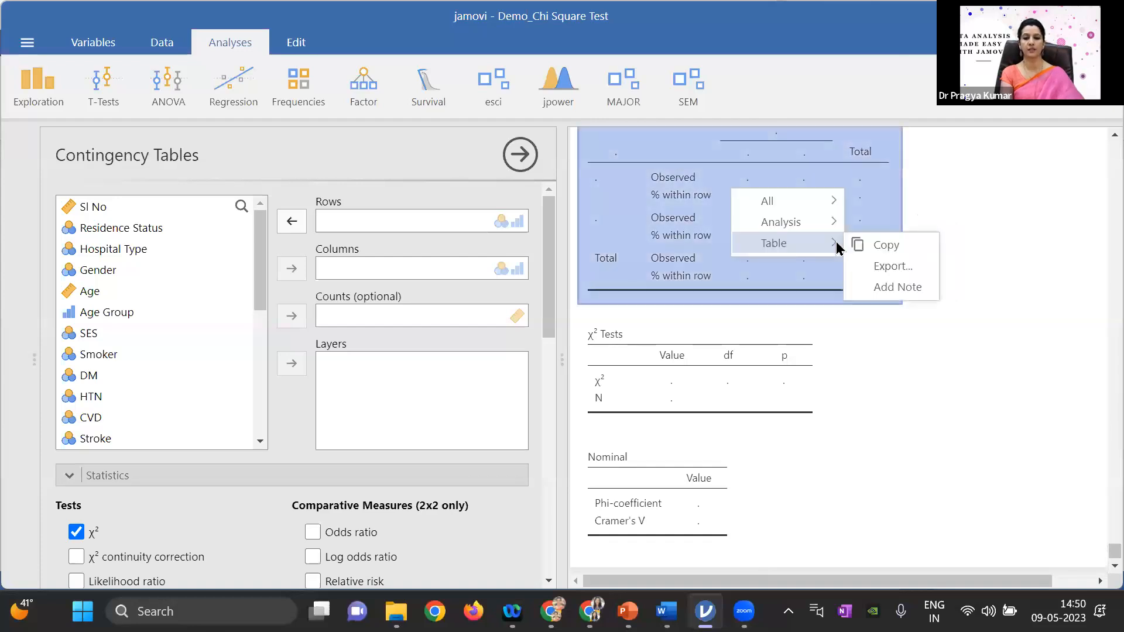
mouse_move(836, 226)
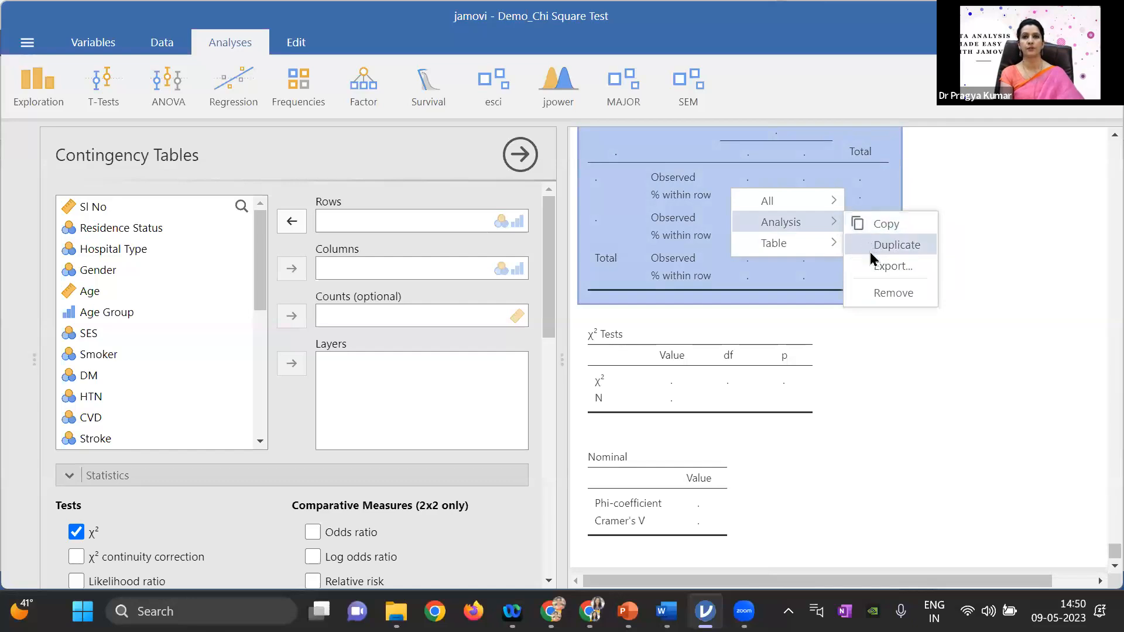
click(973, 367)
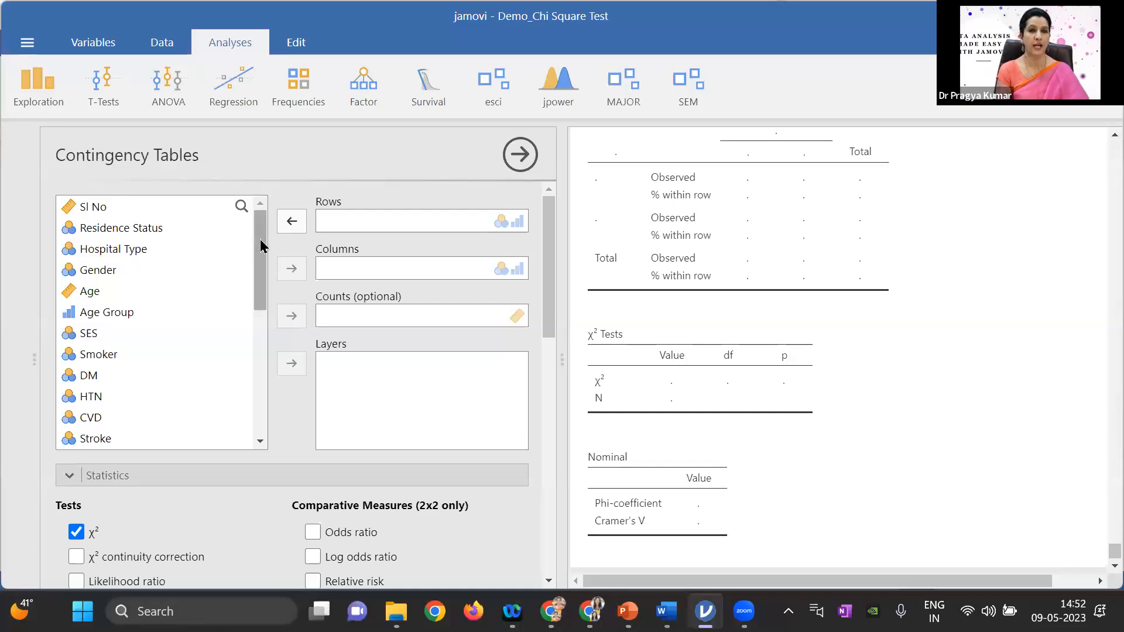
- Set up the contingency table with Hospital Type in the rows and Gender in the columns
click(144, 254)
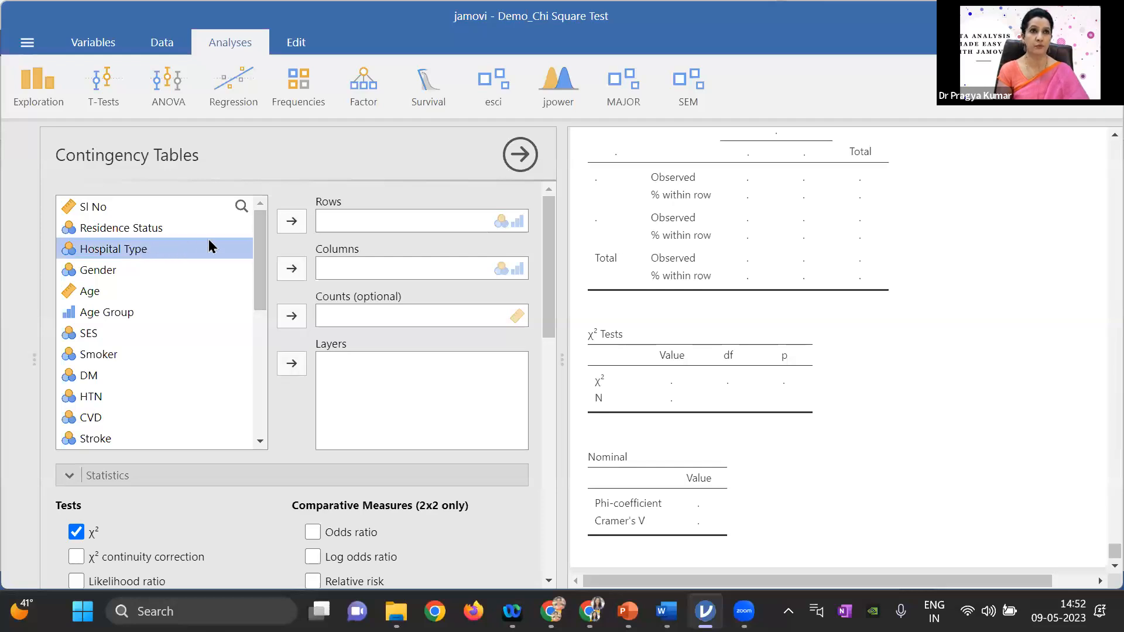
click(294, 222)
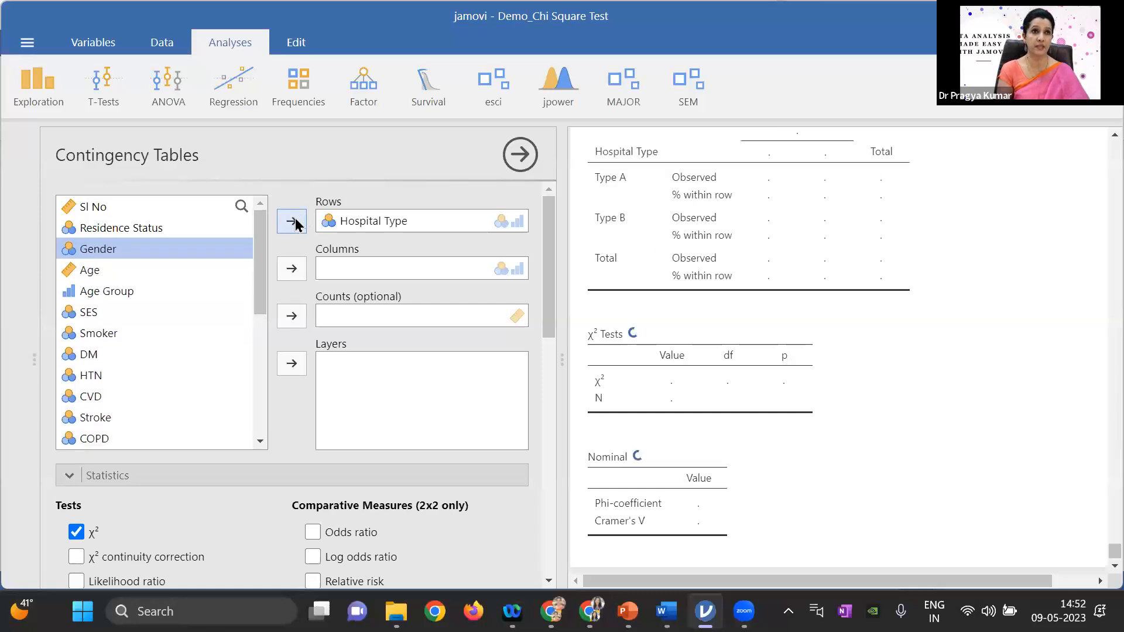
click(291, 271)
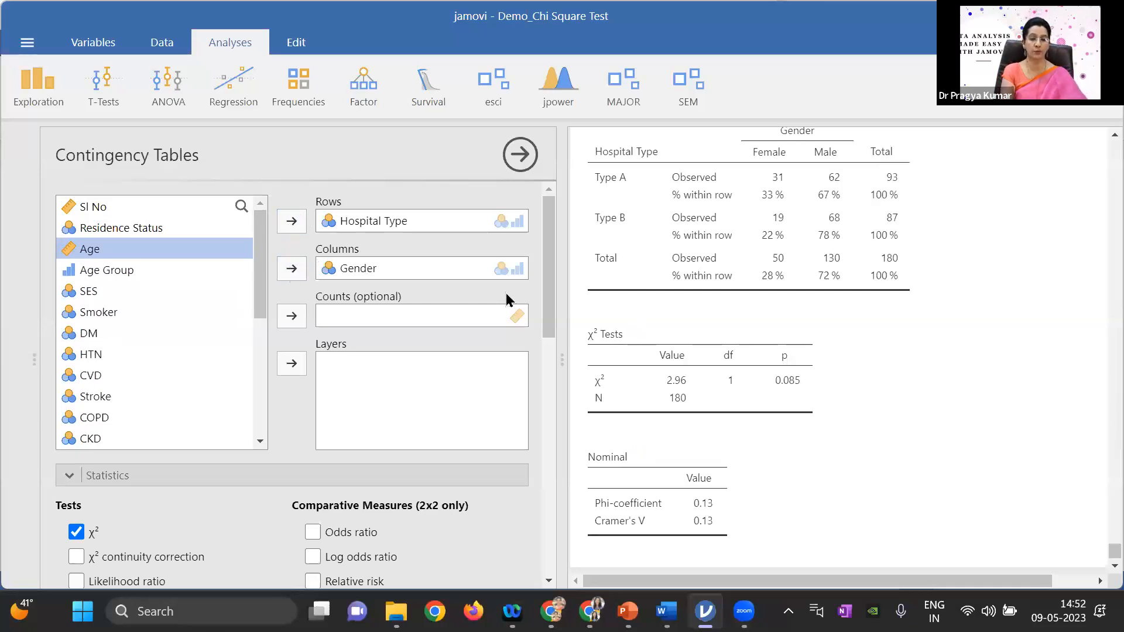
- Replace the χ² test with the z test for difference in 2 proportions and turn off confidence intervals
scroll(546, 307, down, 3)
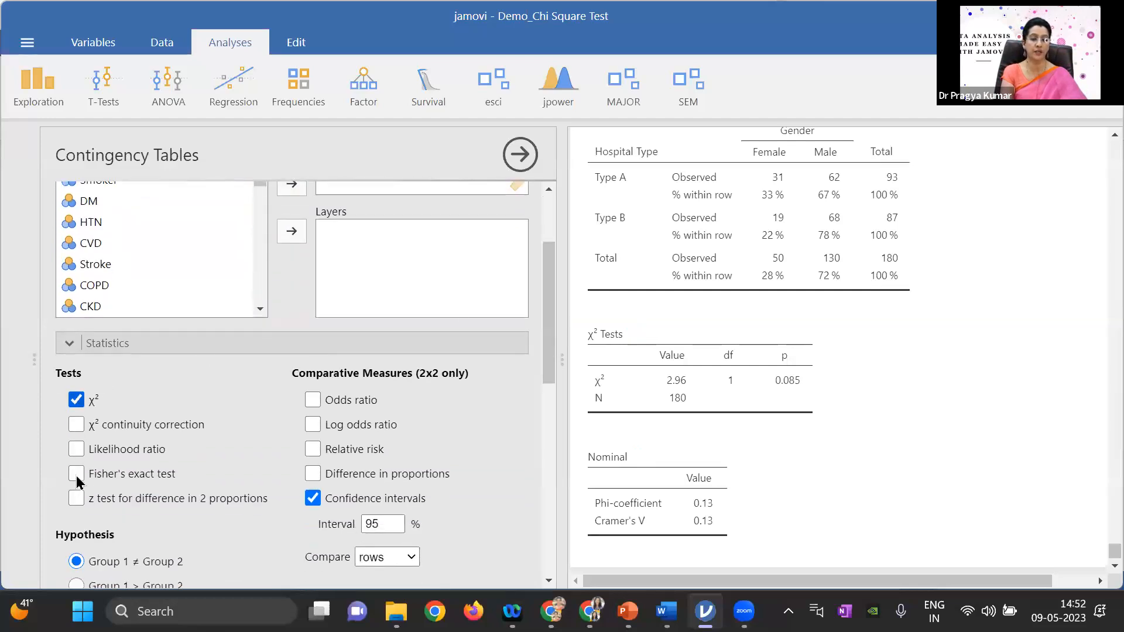
click(76, 498)
click(76, 400)
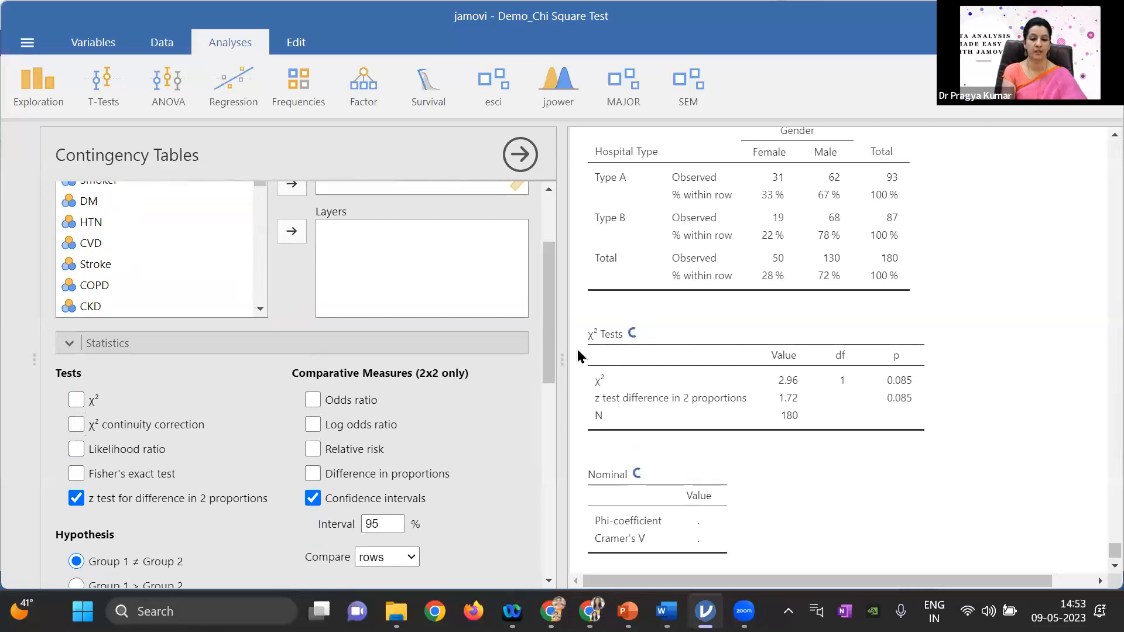
drag(548, 348, 546, 387)
click(313, 458)
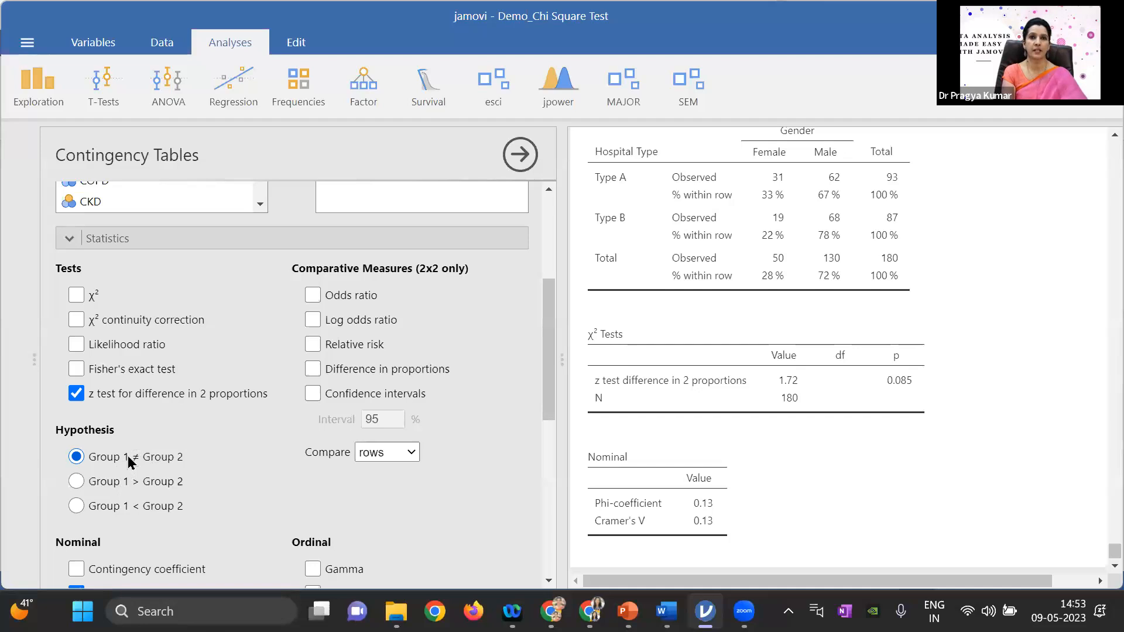
- Clear Gender from the columns and Hospital Type from the rows of the contingency table
drag(544, 384, 539, 459)
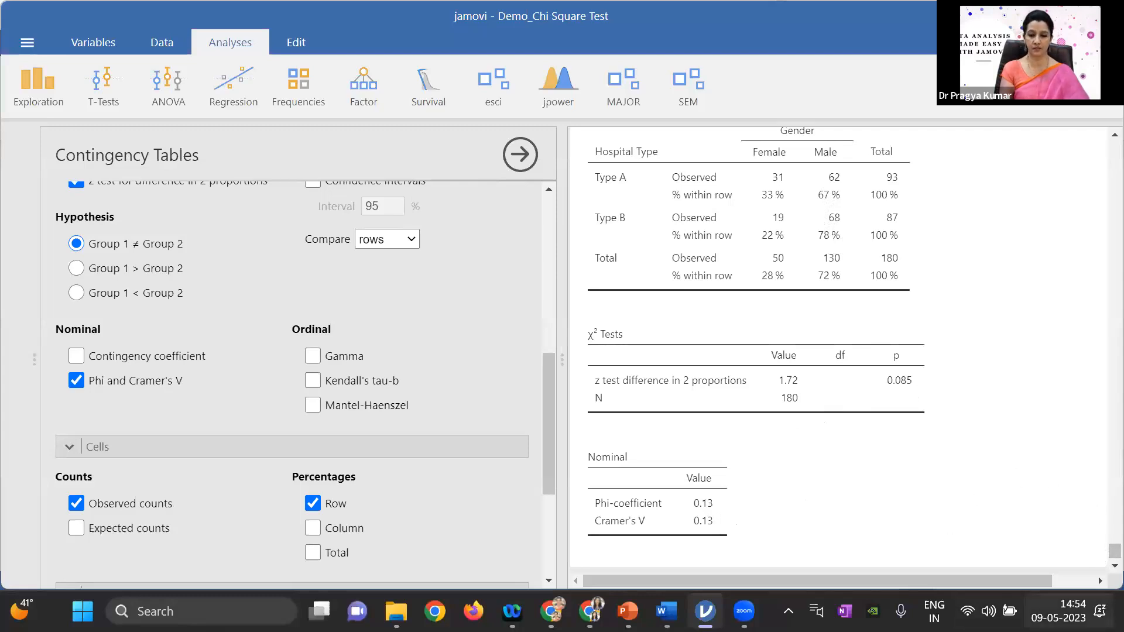
drag(548, 468, 552, 308)
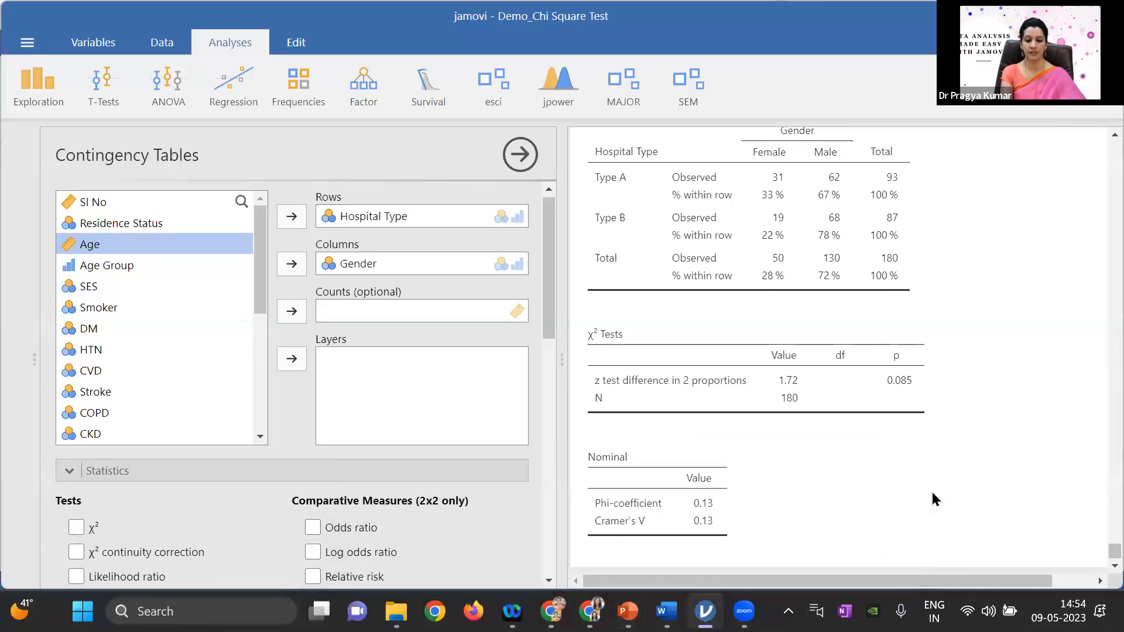
drag(550, 332, 550, 316)
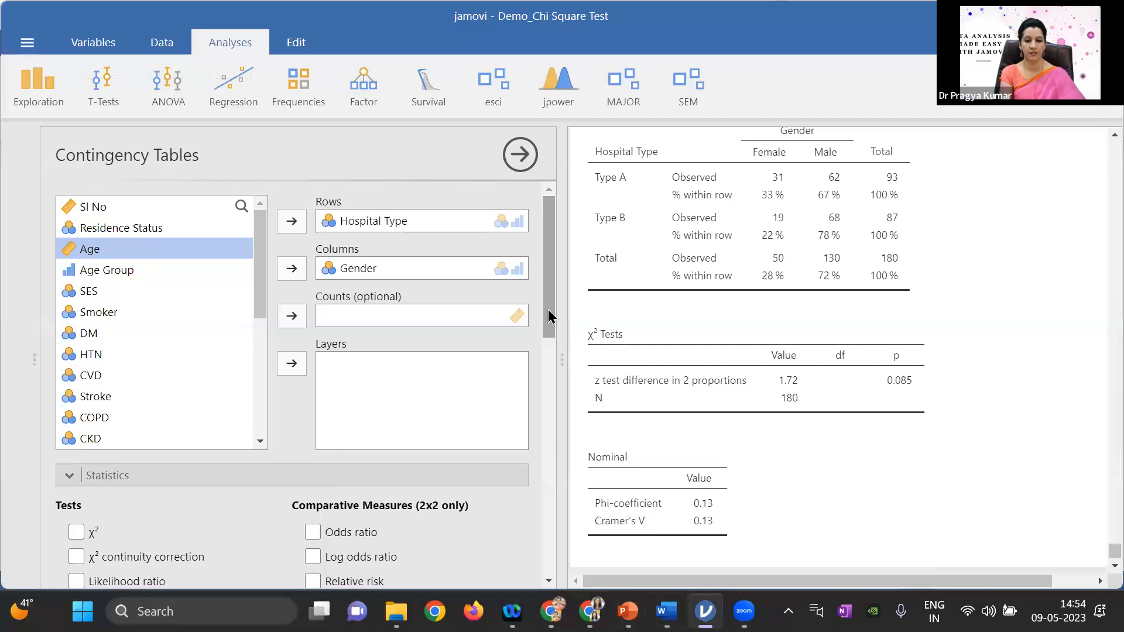
click(351, 267)
click(292, 268)
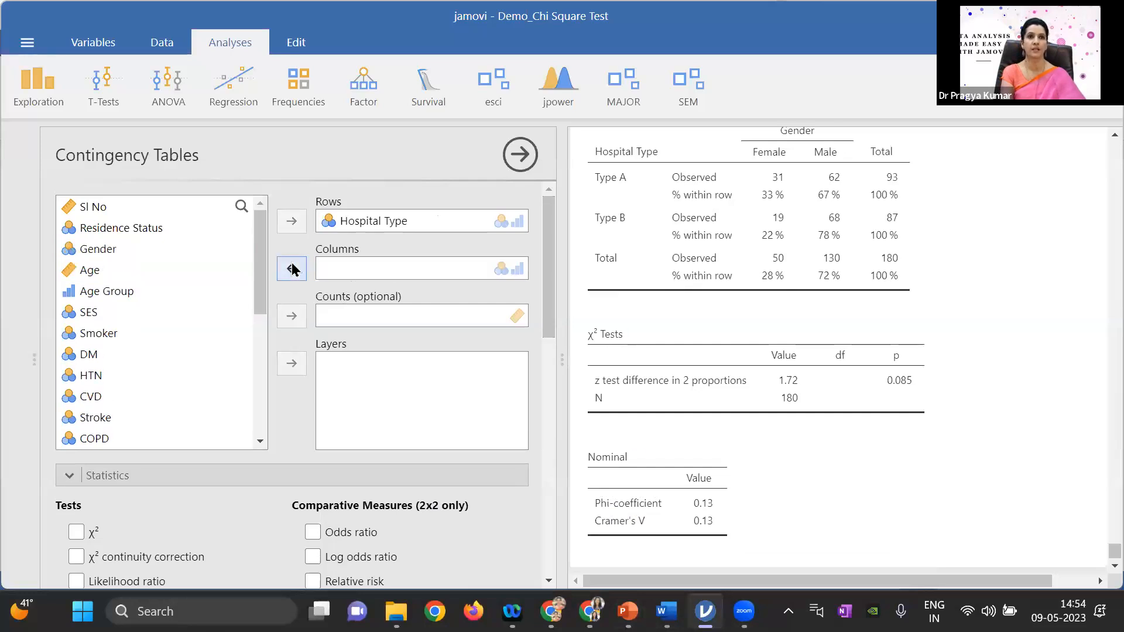
click(355, 220)
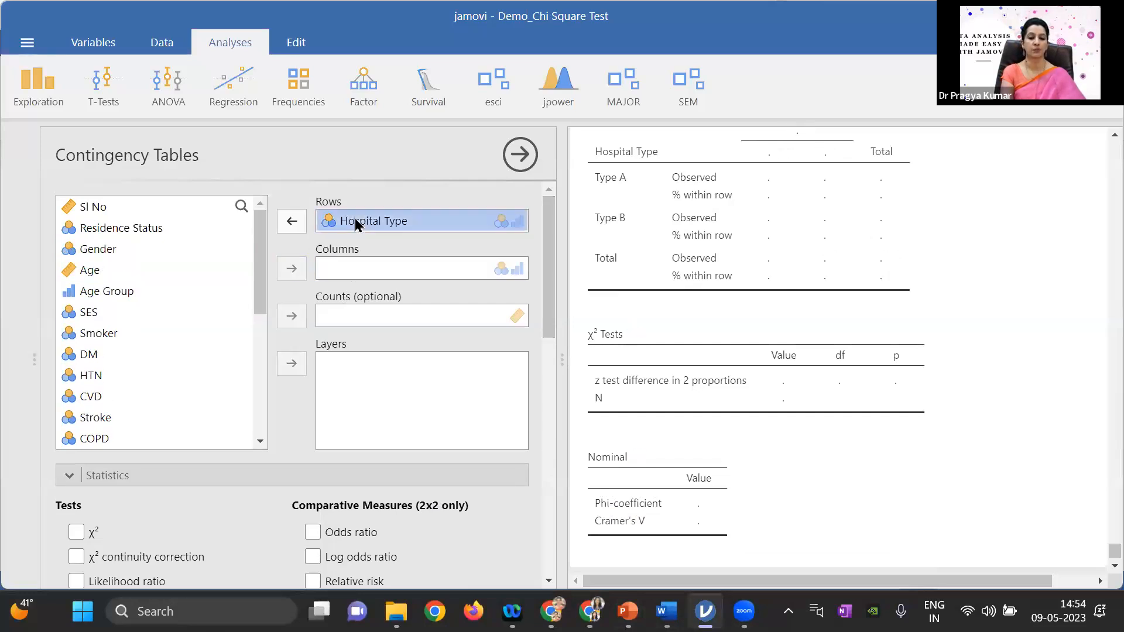
click(292, 221)
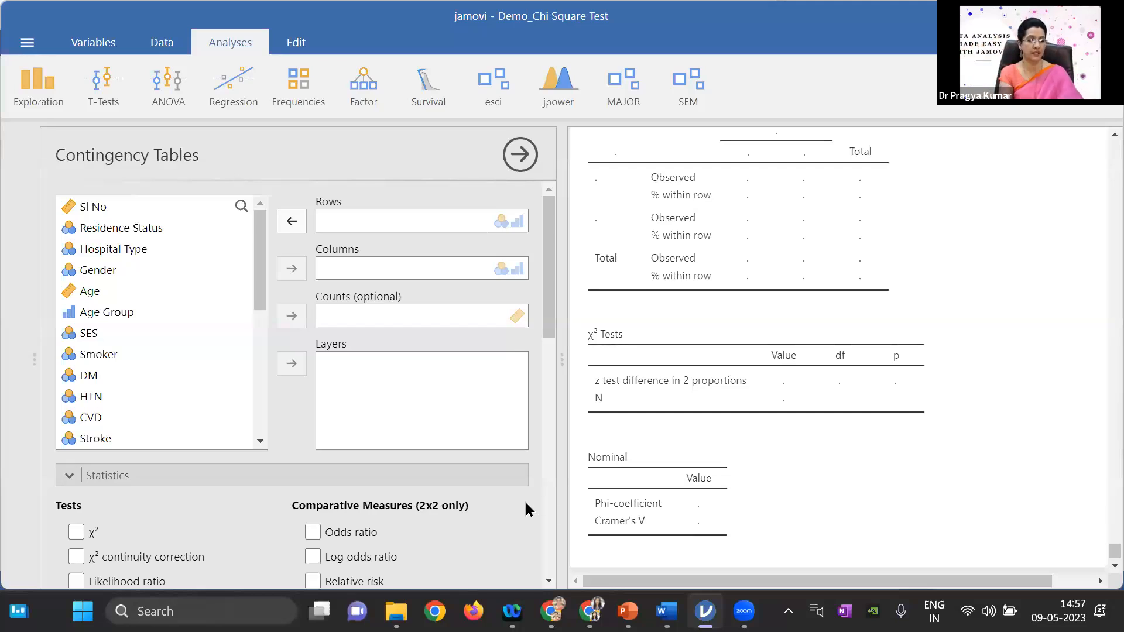
- Assign Hospital Type to the rows and Gender to the columns again
click(138, 251)
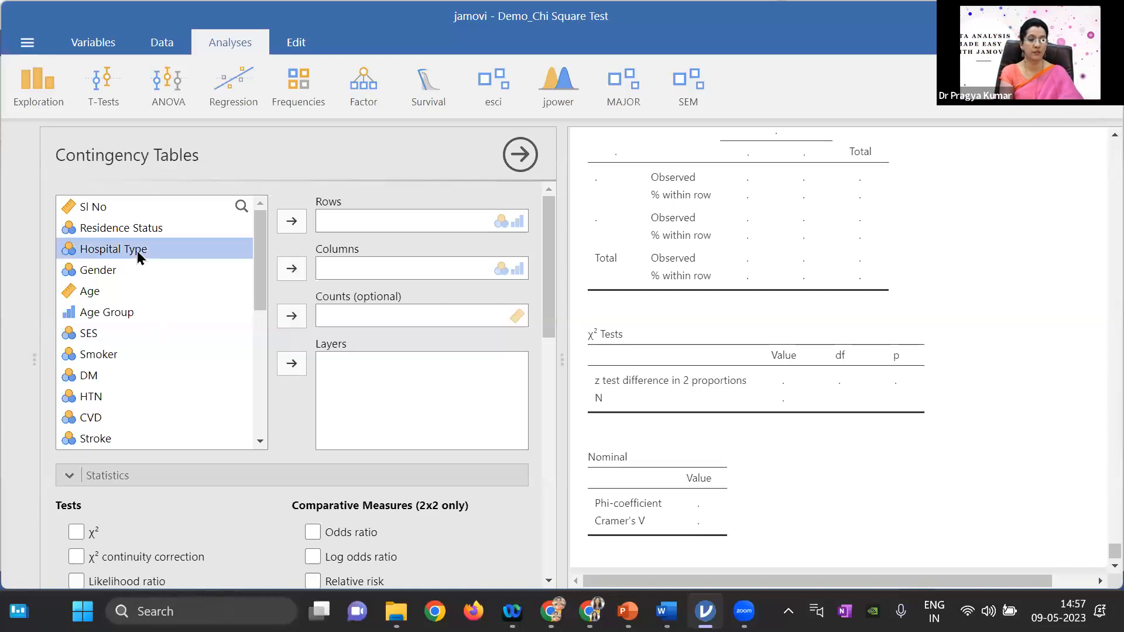
click(290, 224)
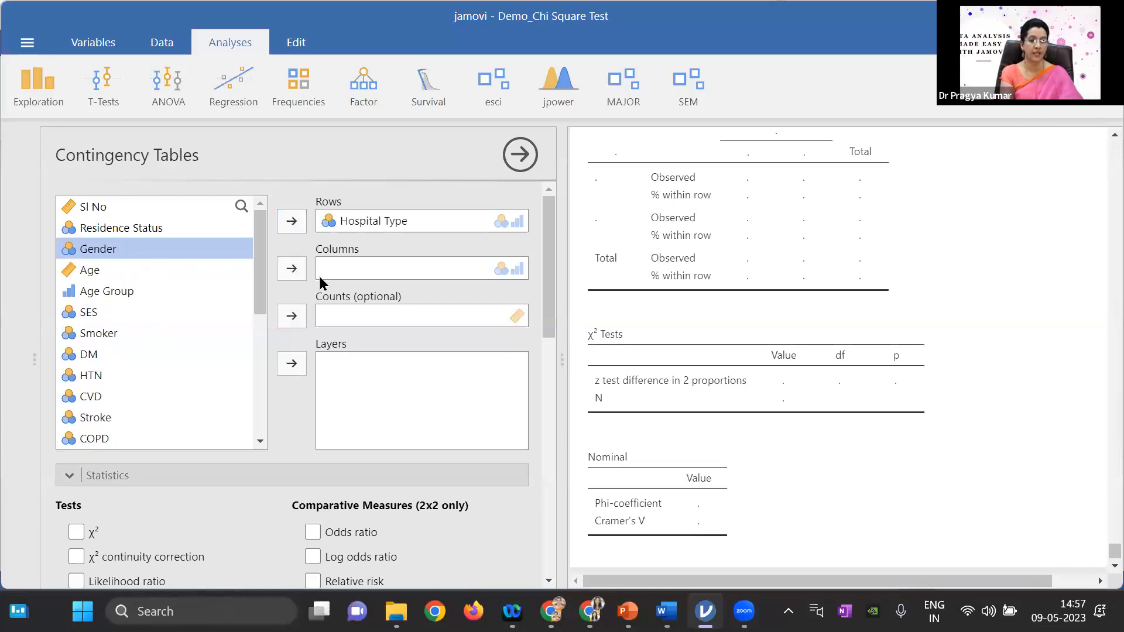
click(293, 268)
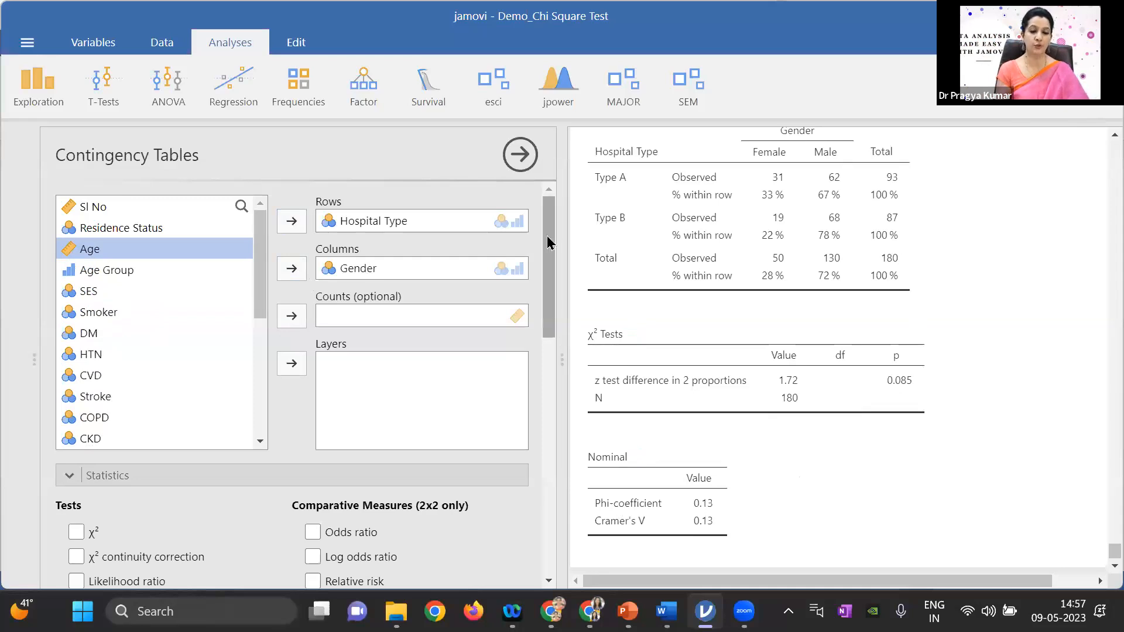
- Turn off the Phi and Cramer's V measure in the contingency table's nominal statistics
drag(548, 245, 541, 317)
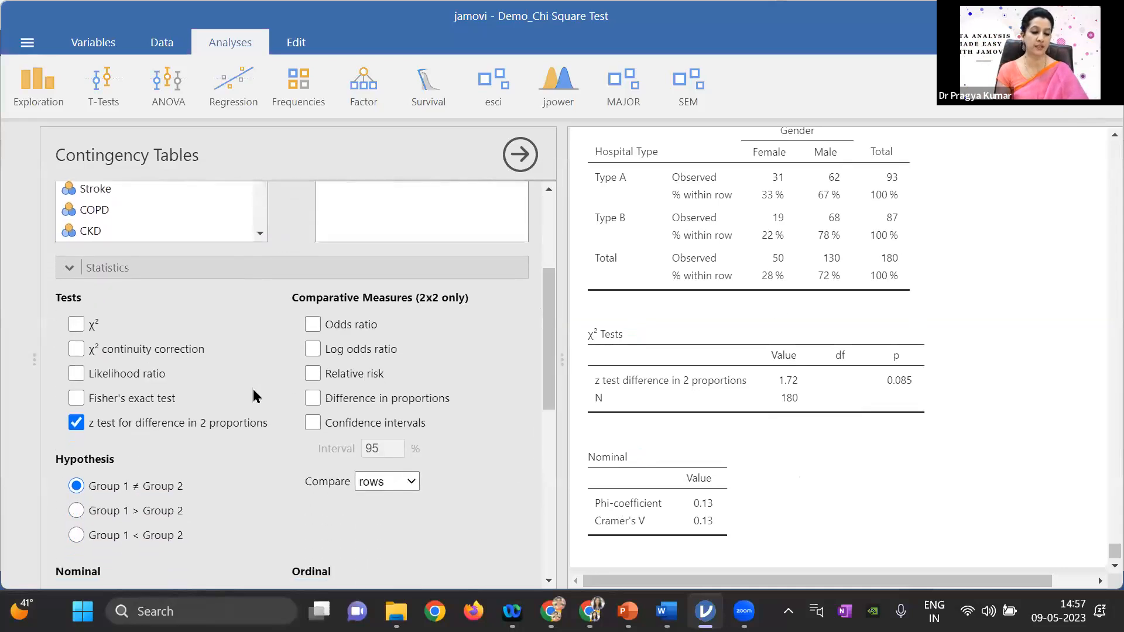
drag(544, 384, 545, 428)
click(76, 496)
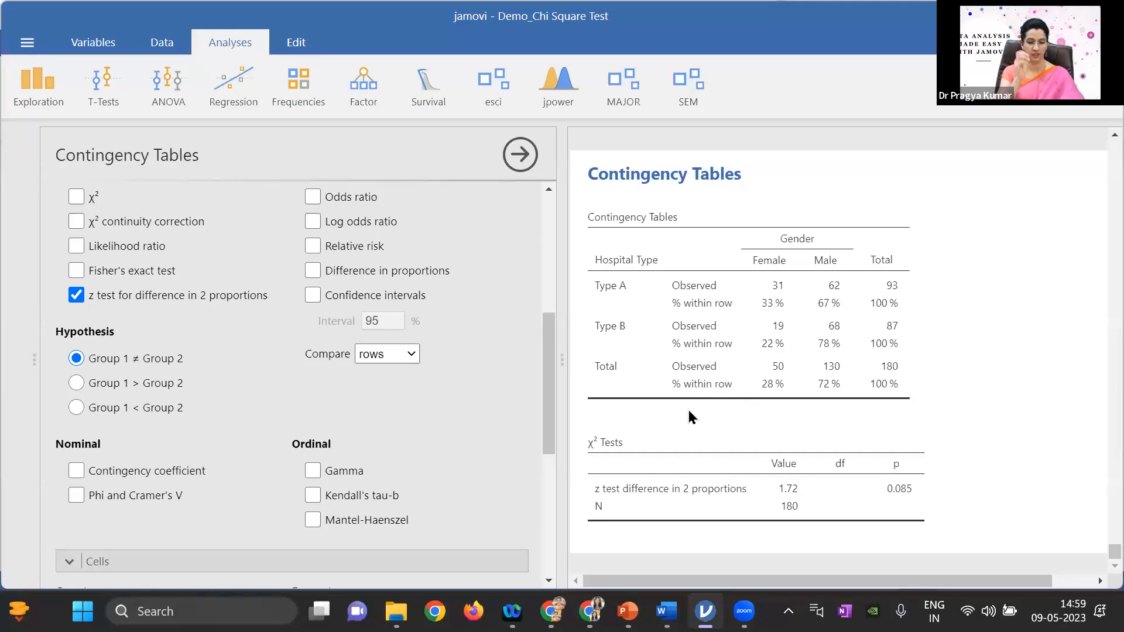
- Switch to the PowerPoint slide show at the Chi-Square Test of Goodness of Fit slide
mouse_move(667, 611)
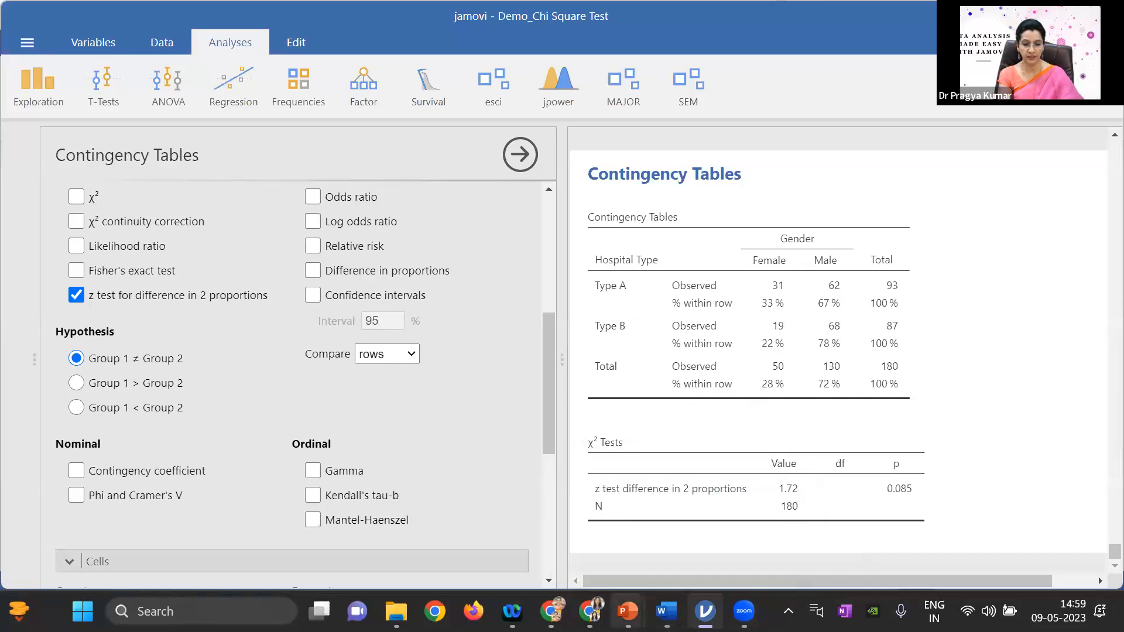
mouse_move(744, 612)
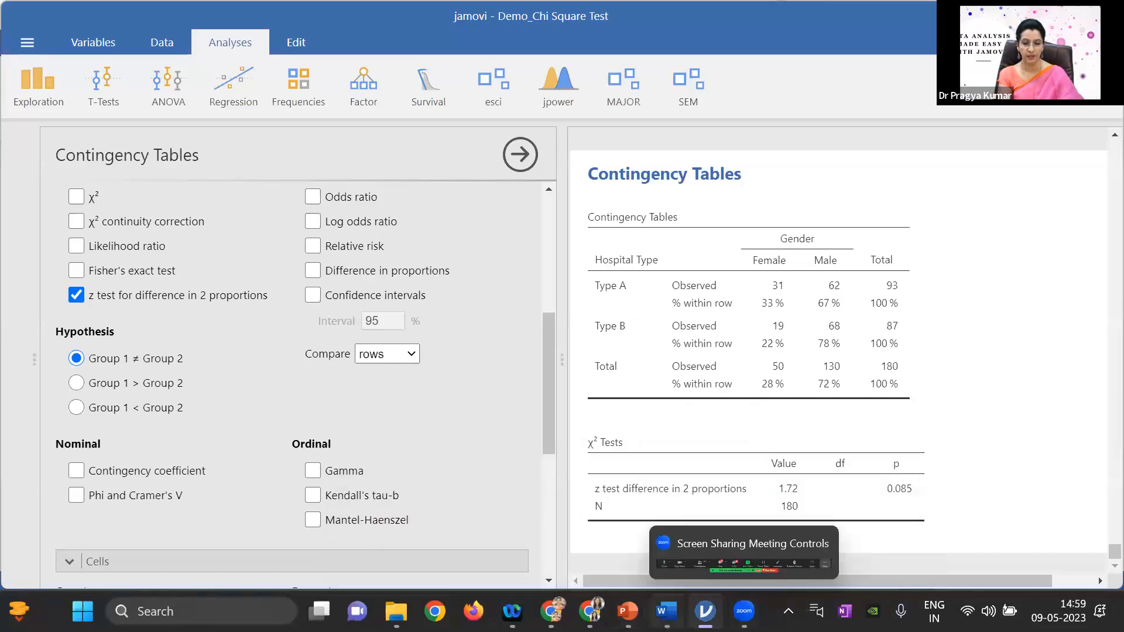
mouse_move(628, 611)
click(811, 546)
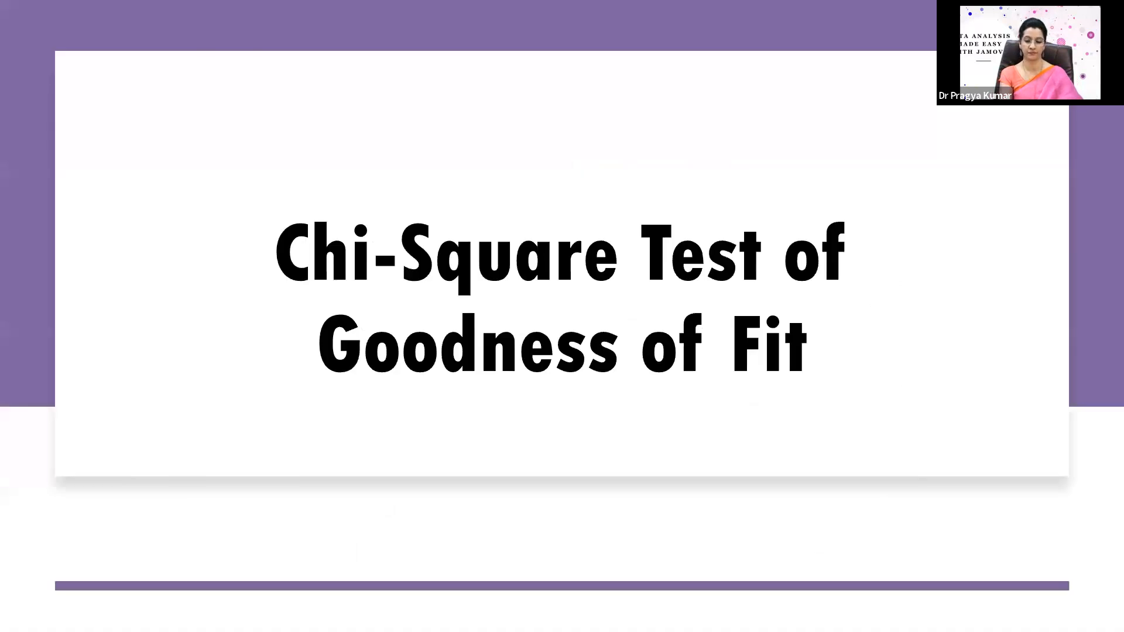
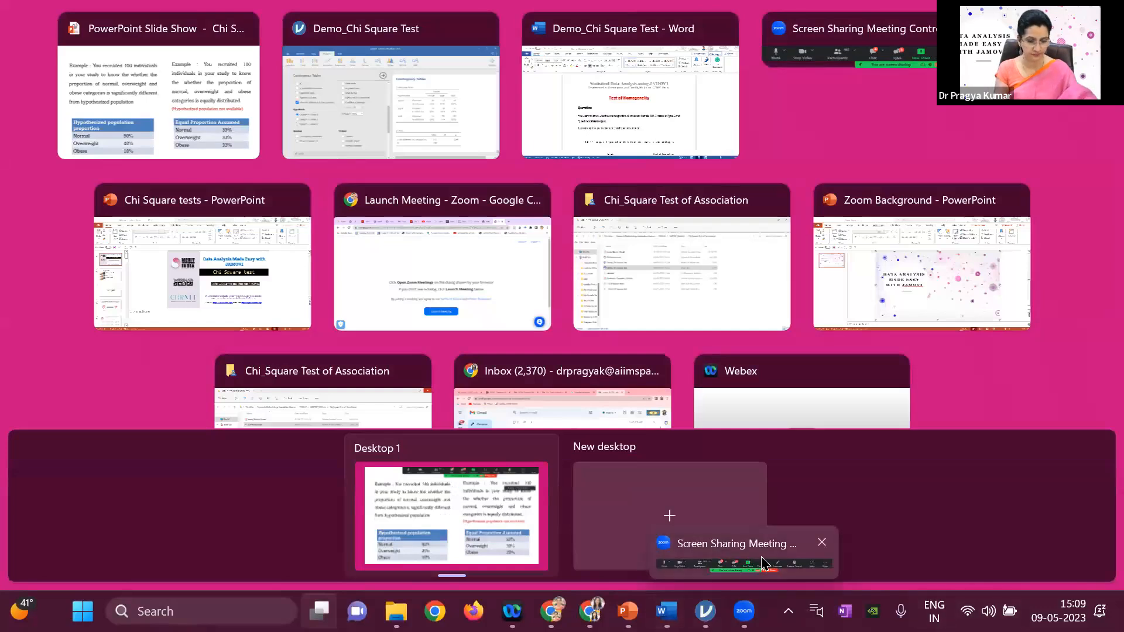
- Switch to the Word document and read the Goodness of Fit question about comparing disease severity proportions with national levels
key(Escape)
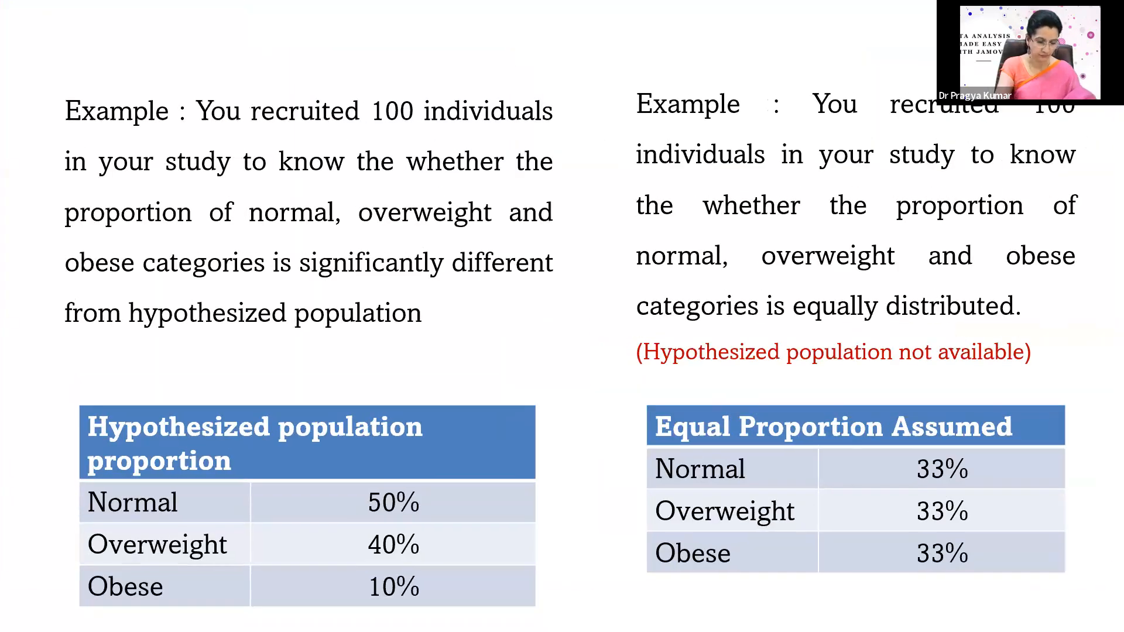
click(319, 611)
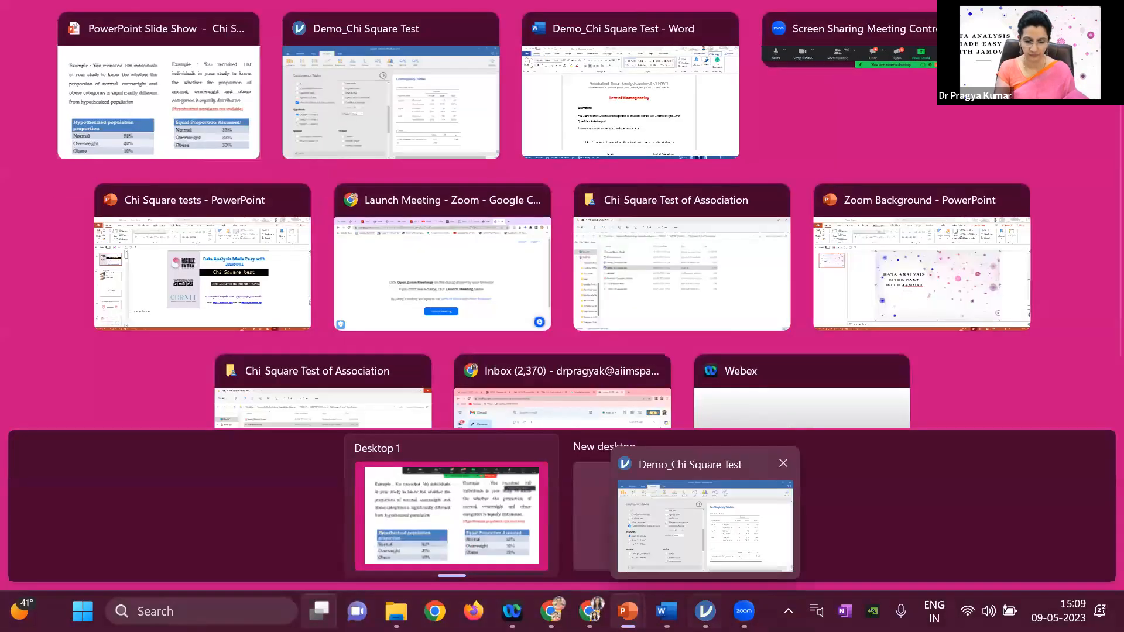
mouse_move(666, 611)
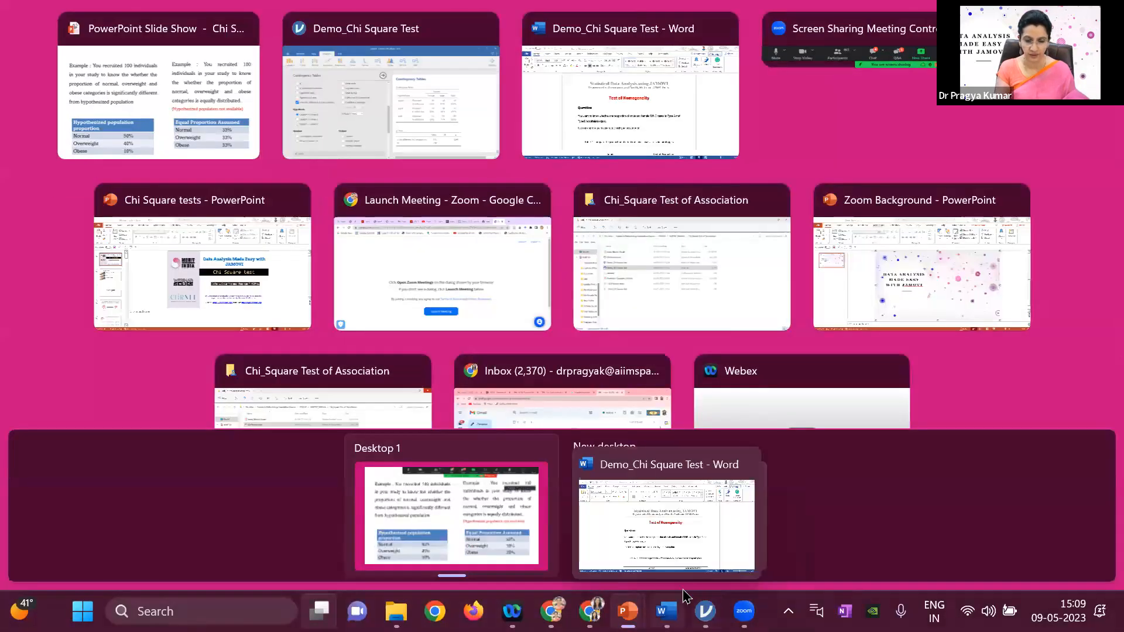
click(710, 553)
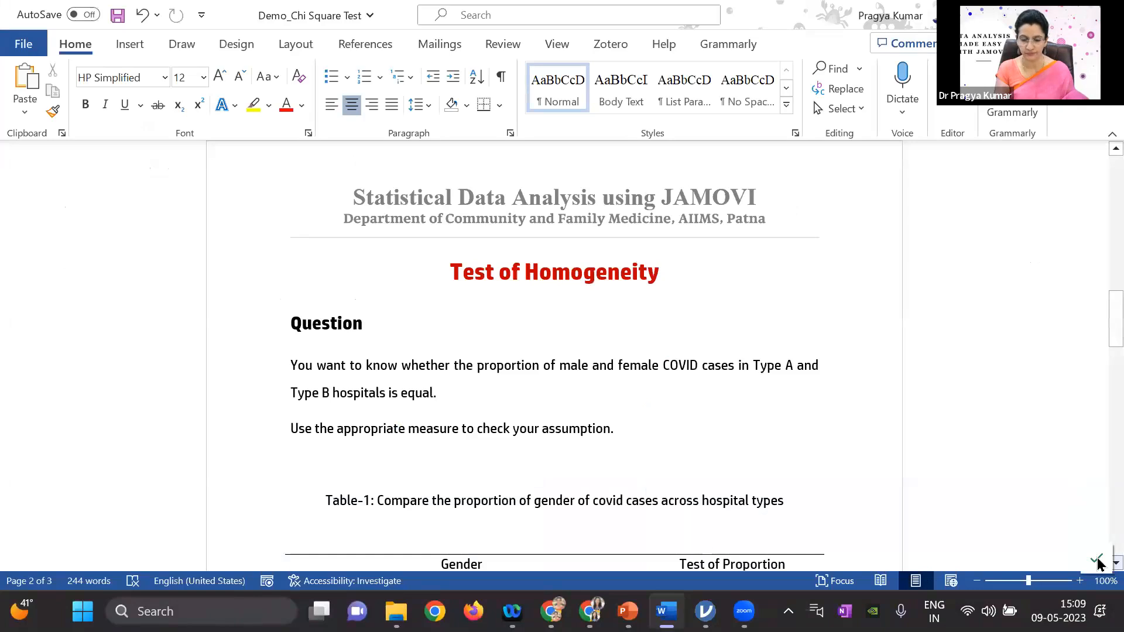
scroll(1098, 564, down, 4)
scroll(1098, 563, down, 5)
scroll(1098, 564, down, 8)
scroll(1098, 564, down, 2)
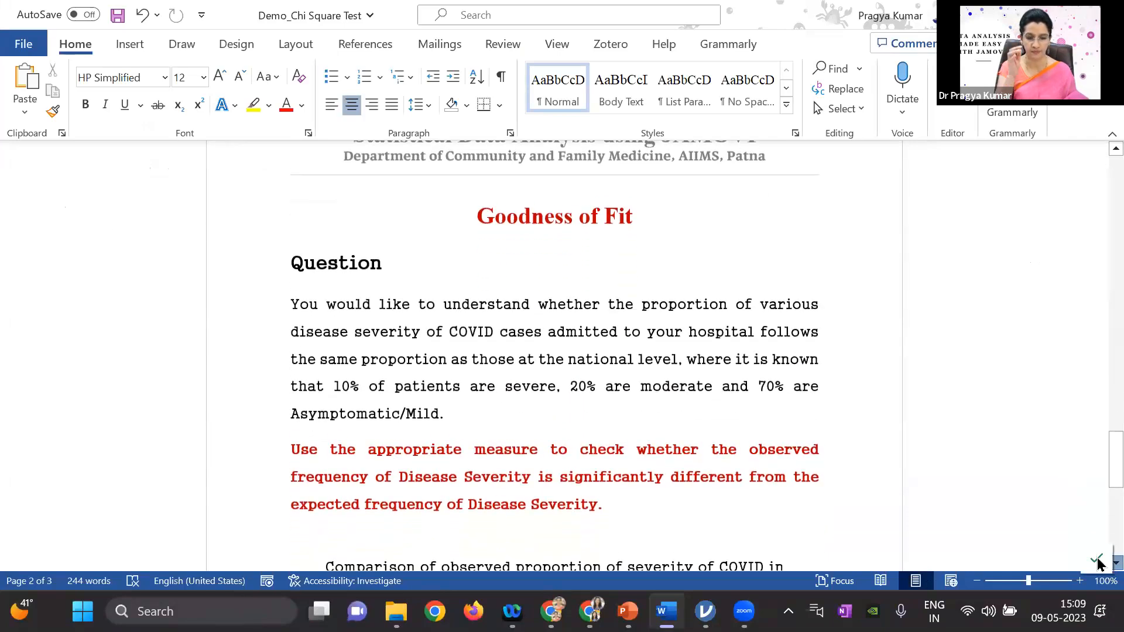
scroll(1098, 564, down, 1)
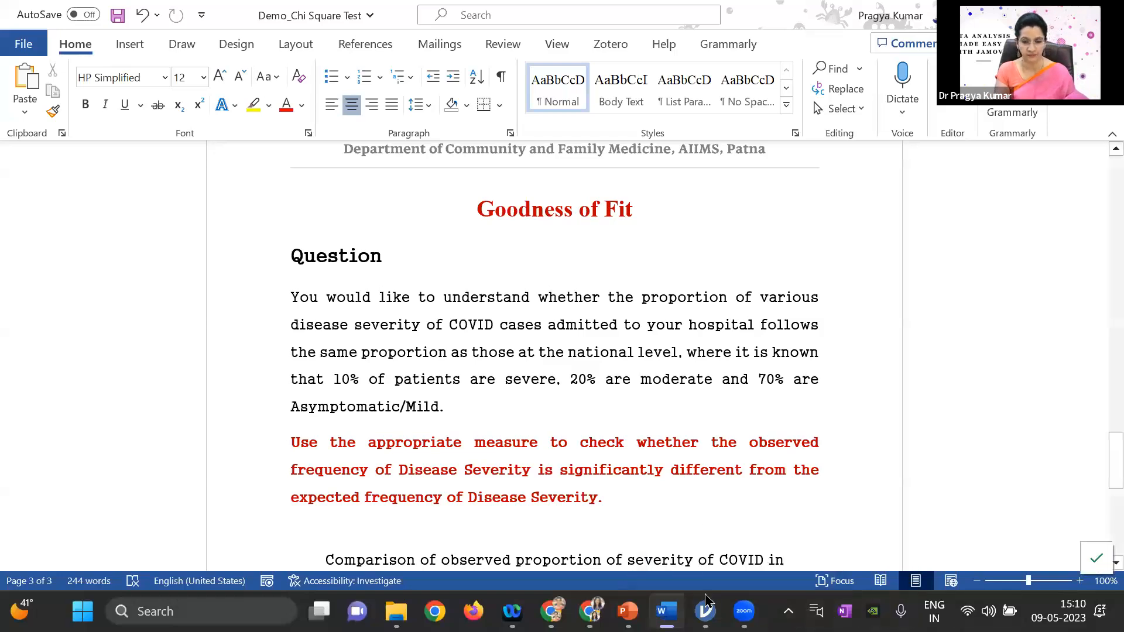
- Switch back to jamovi and remove Gender from the columns and Hospital Type from the rows
mouse_move(707, 604)
click(735, 536)
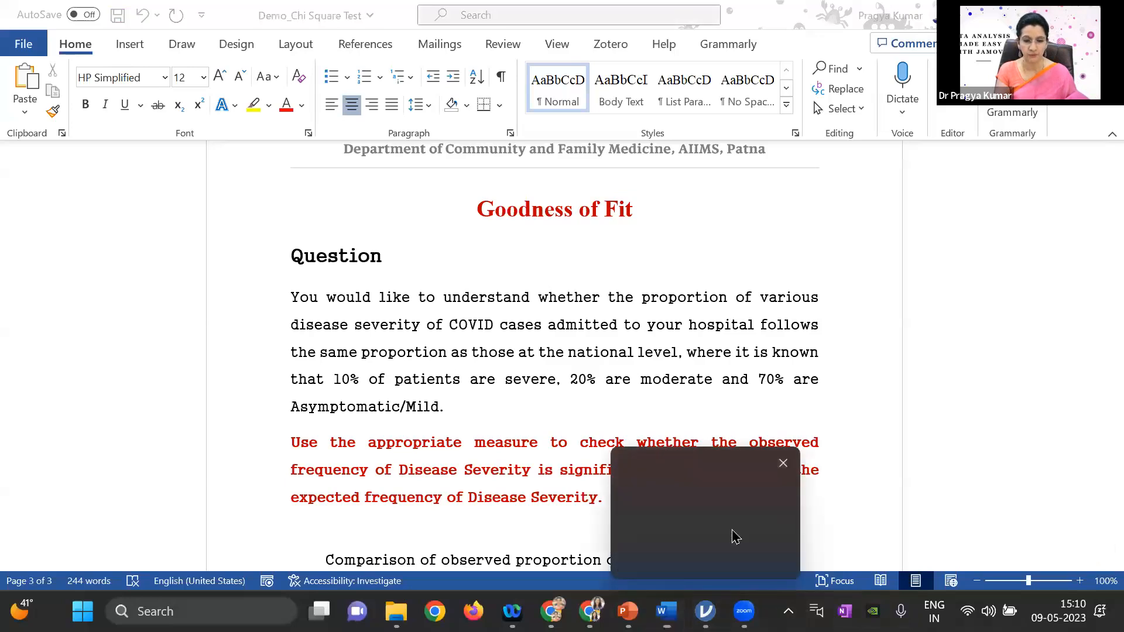
drag(550, 426, 549, 295)
click(368, 273)
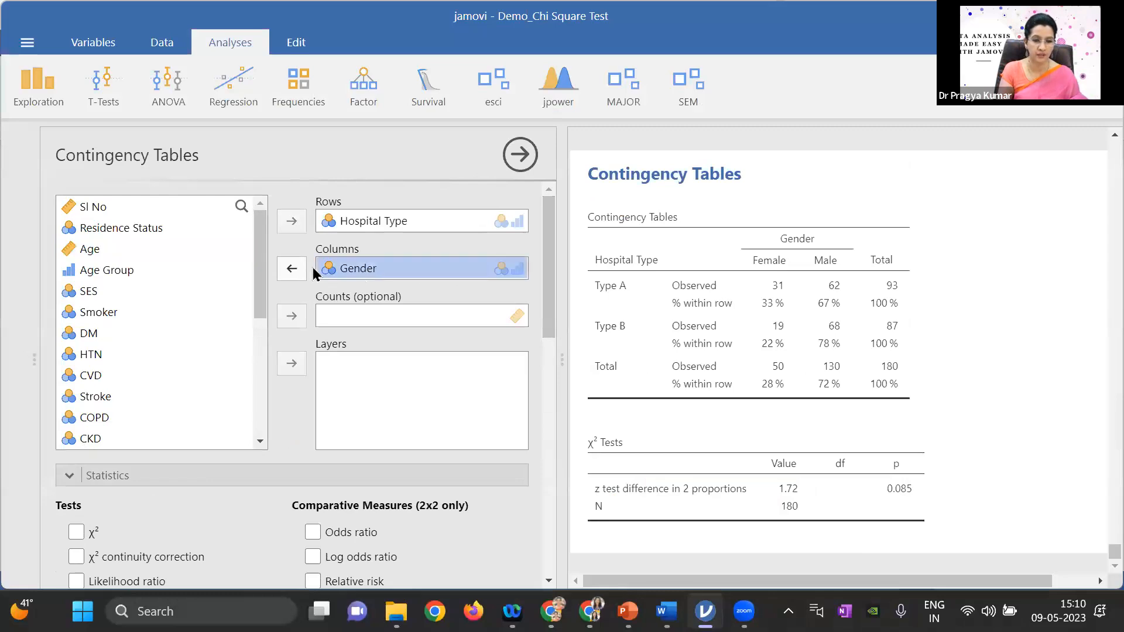
click(291, 268)
click(360, 222)
click(291, 221)
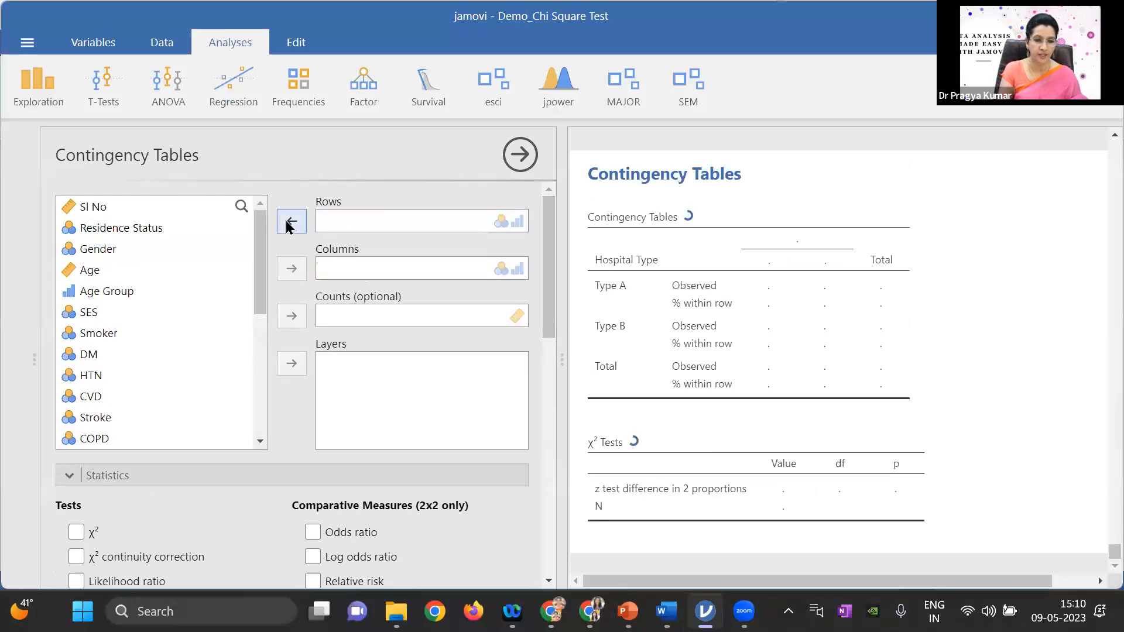
- Start an N Outcomes chi-square goodness of fit test with Disease Severity_1_Recoded as the variable
click(305, 91)
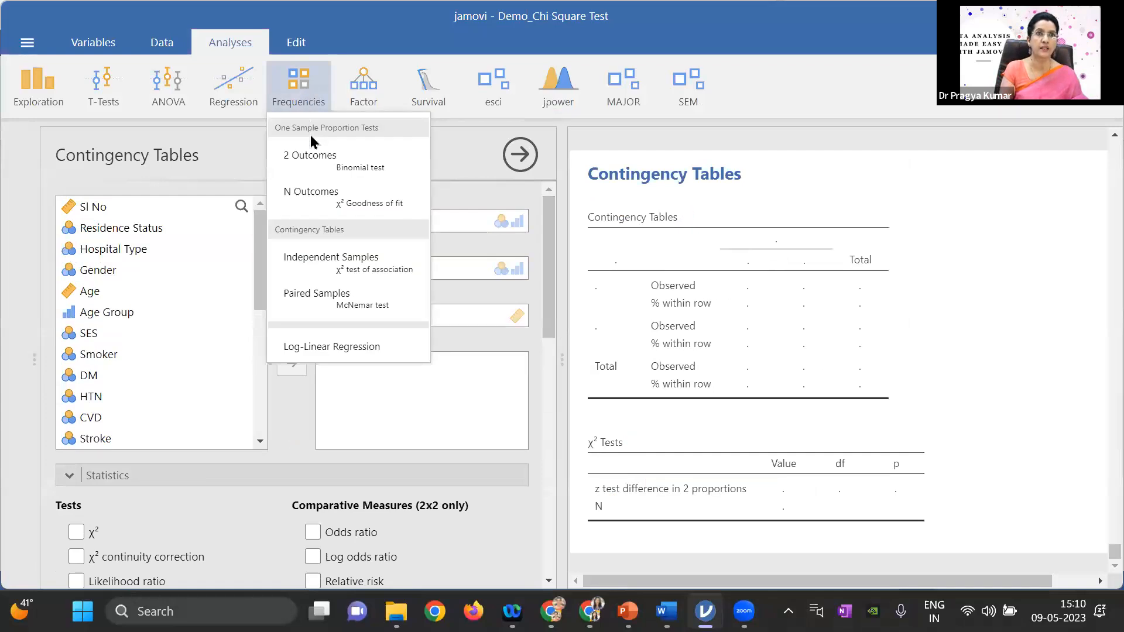
click(347, 206)
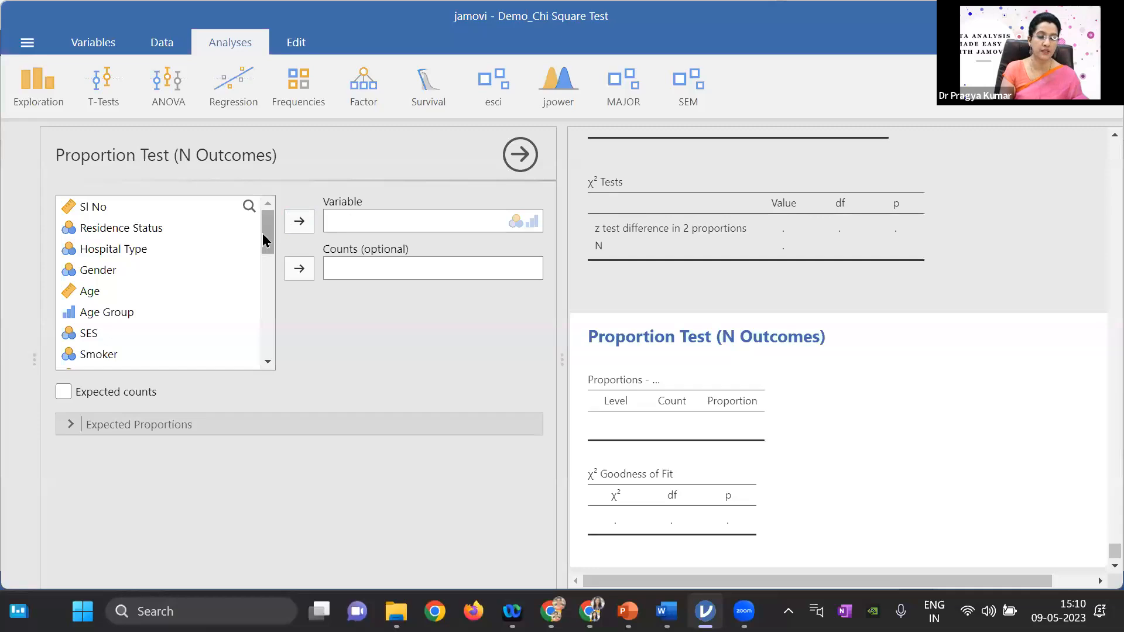
drag(264, 244, 268, 298)
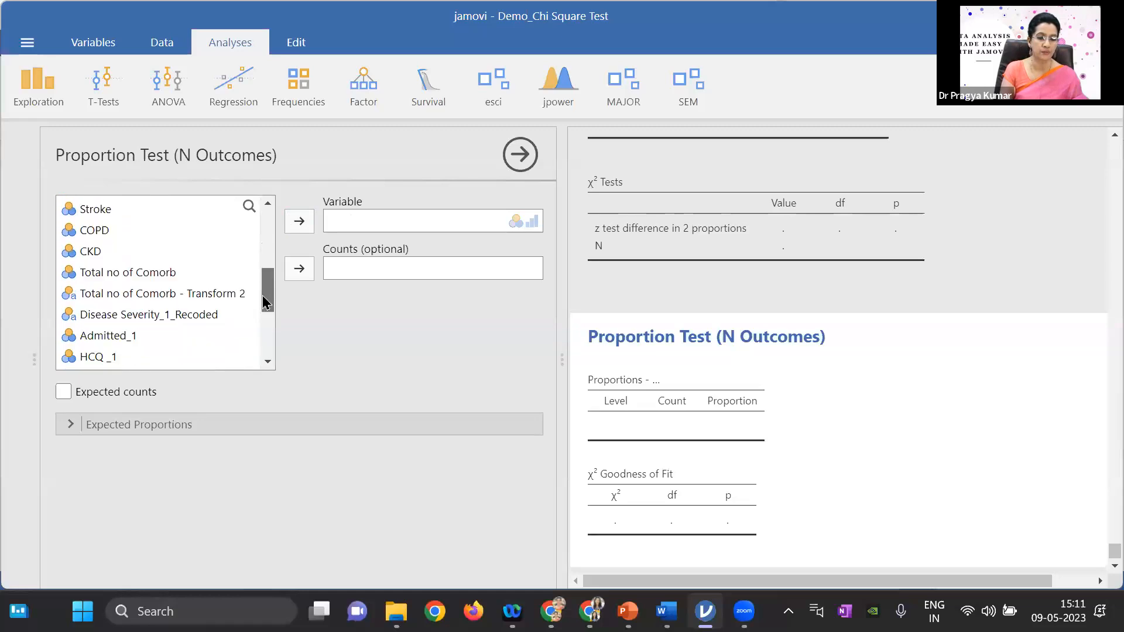
click(186, 316)
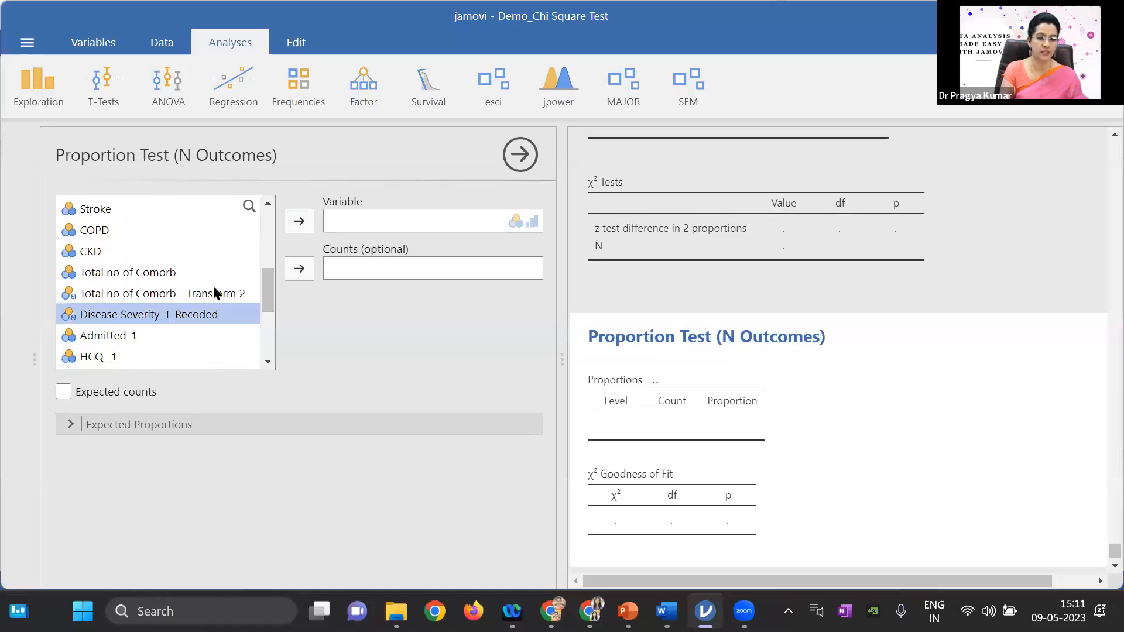
click(299, 222)
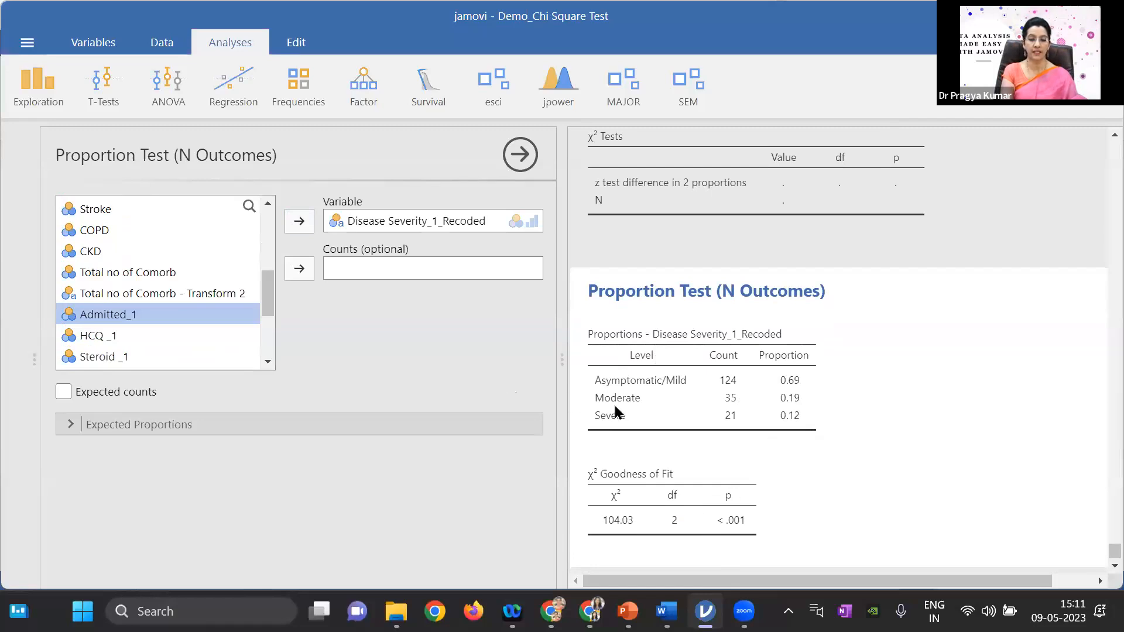
- Expand the expected proportions and set the ratios to 7 for Asymptomatic/Mild, 2 for Moderate and 1 for Severe
click(99, 426)
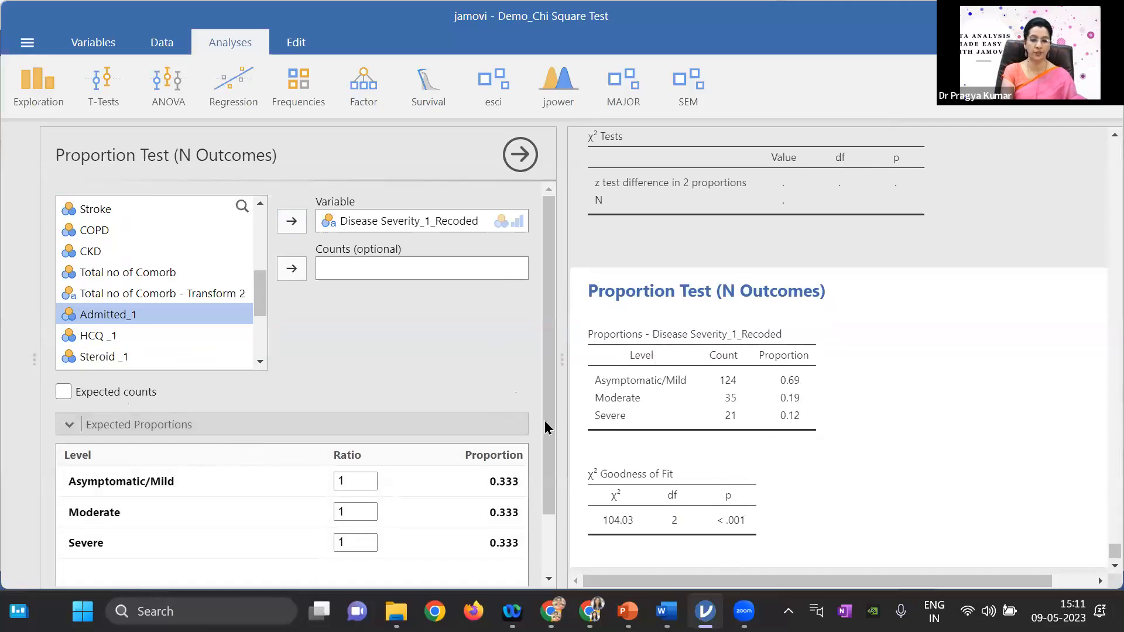
scroll(535, 480, down, 2)
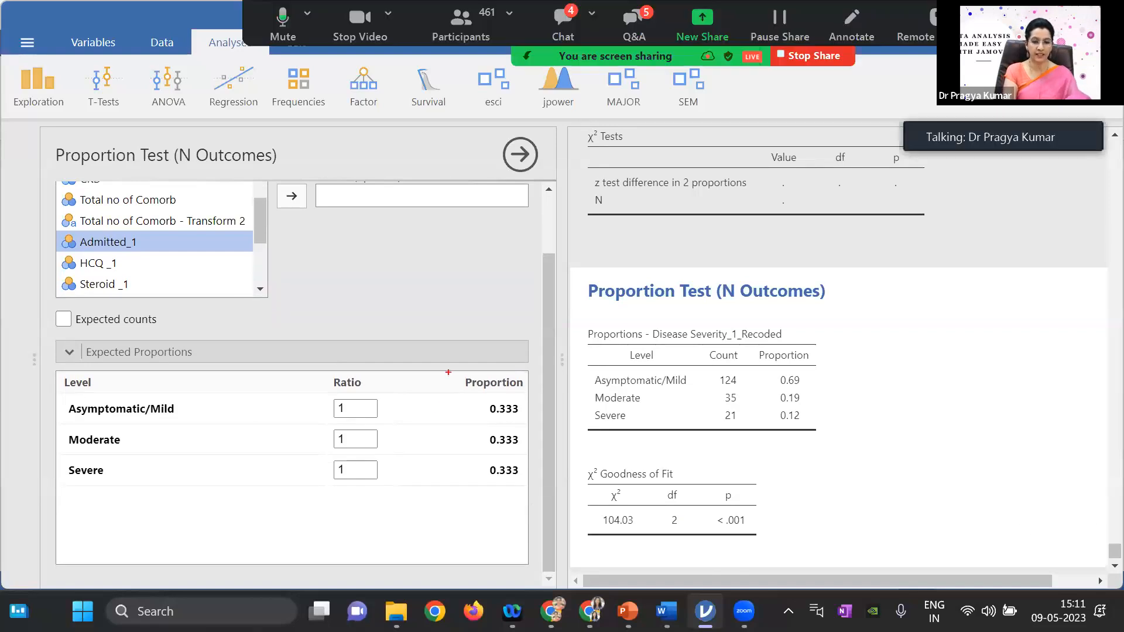
mouse_move(448, 371)
mouse_down()
mouse_move(529, 463)
mouse_move(531, 486)
mouse_up()
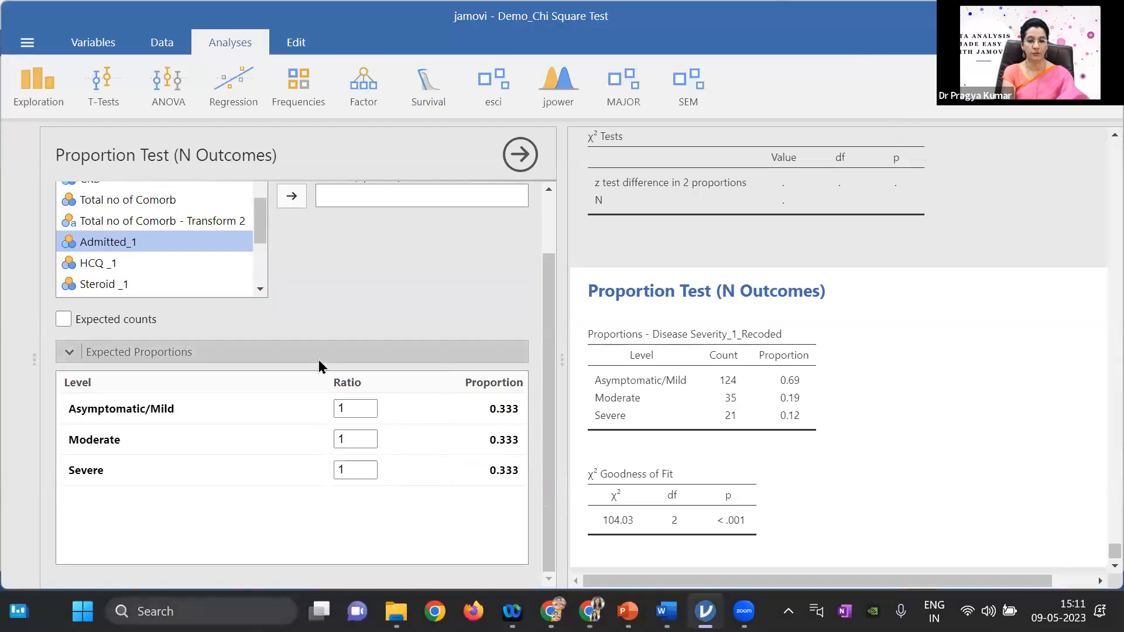
double_click(349, 408)
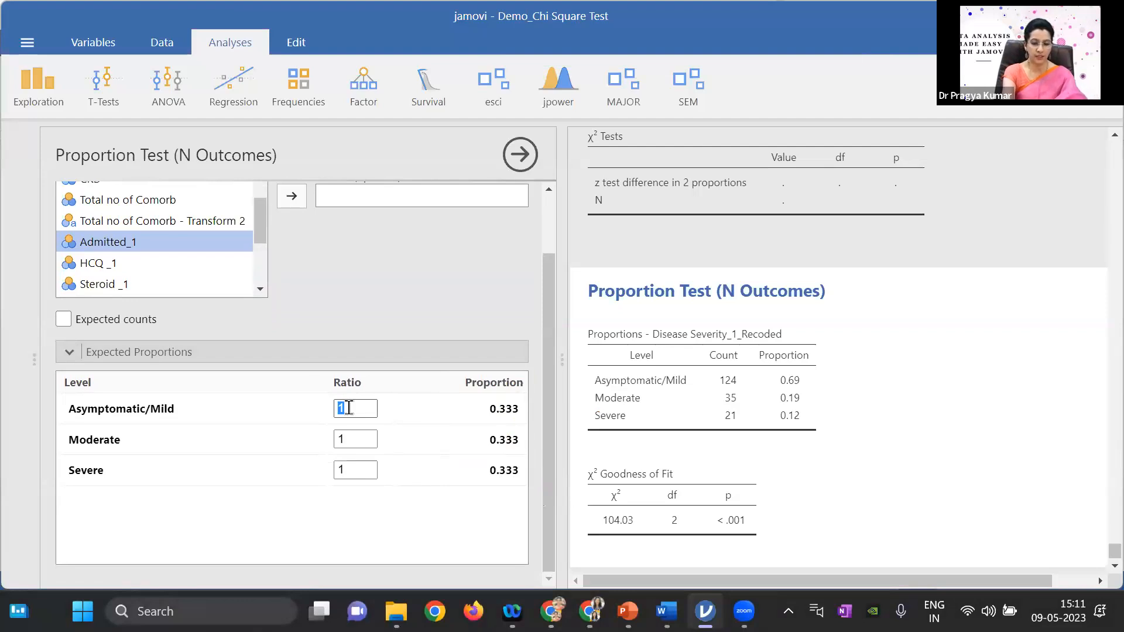
text(7)
double_click(346, 440)
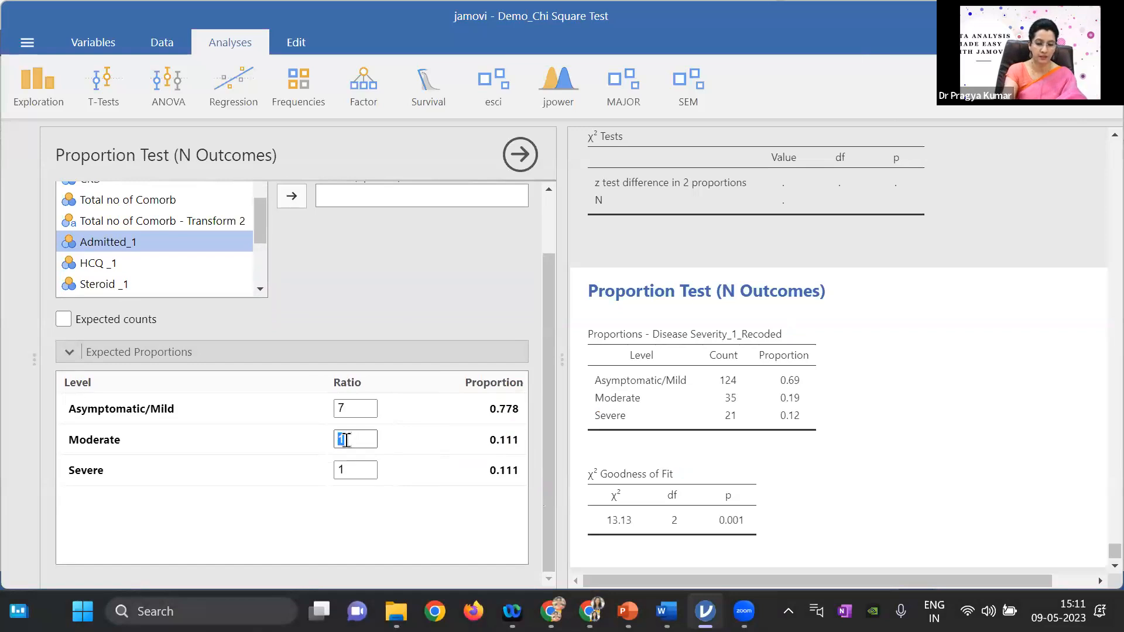
text(2)
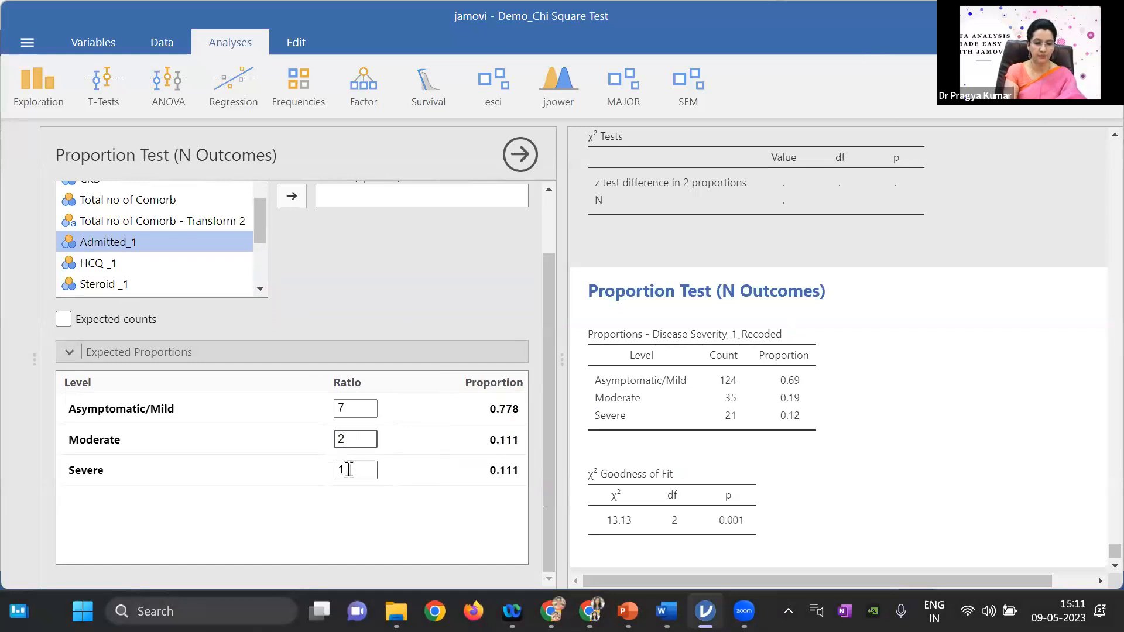
click(401, 524)
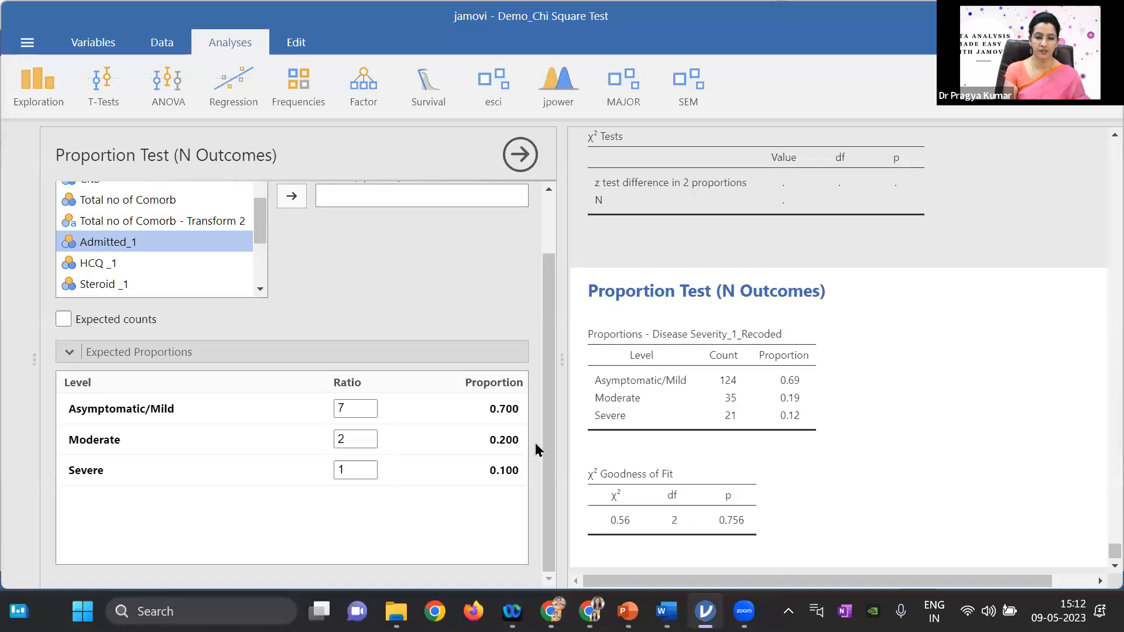
- Set the expected ratios to 70 for Asymptomatic/Mild, 20 for Moderate and 10 for Severe, and include expected counts in the proportions table
scroll(549, 447, up, 1)
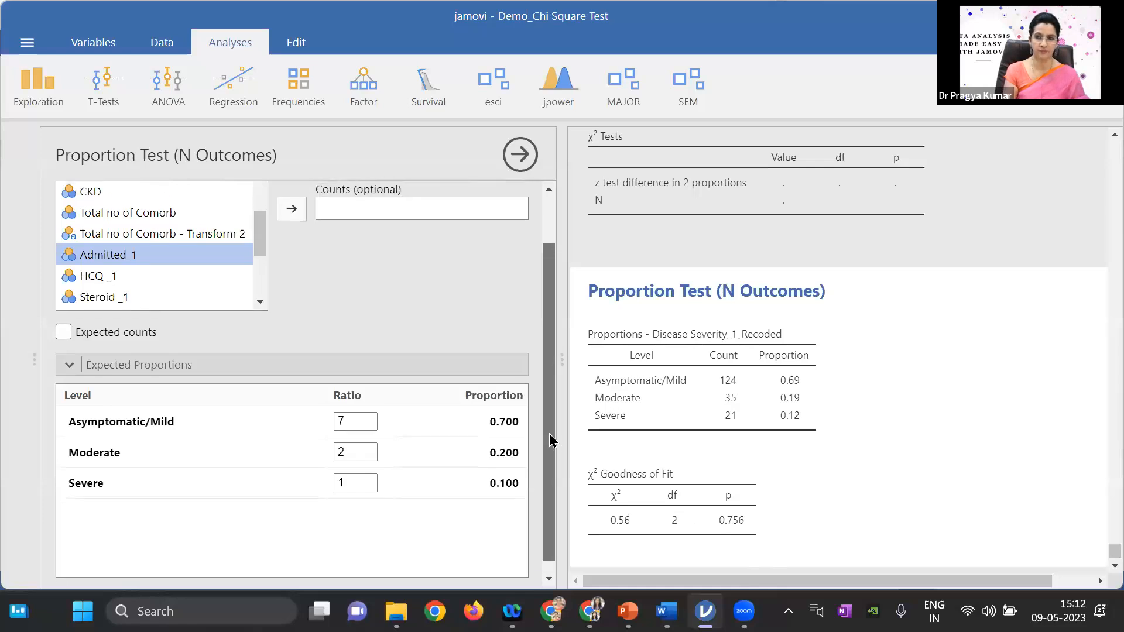
click(359, 419)
click(359, 419)
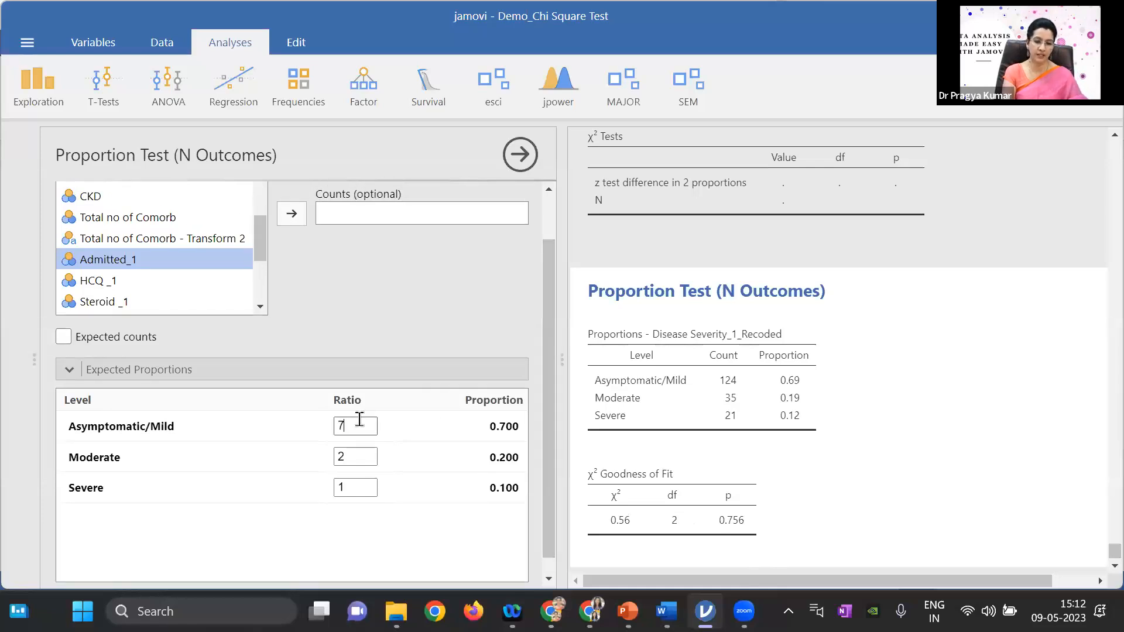
text(0)
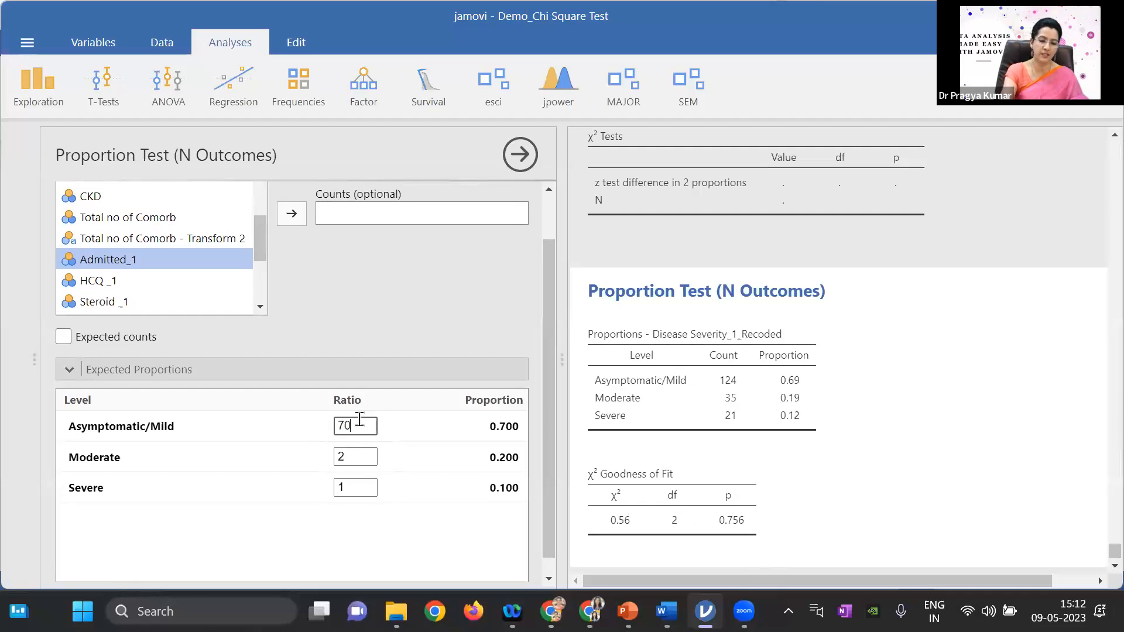
click(351, 453)
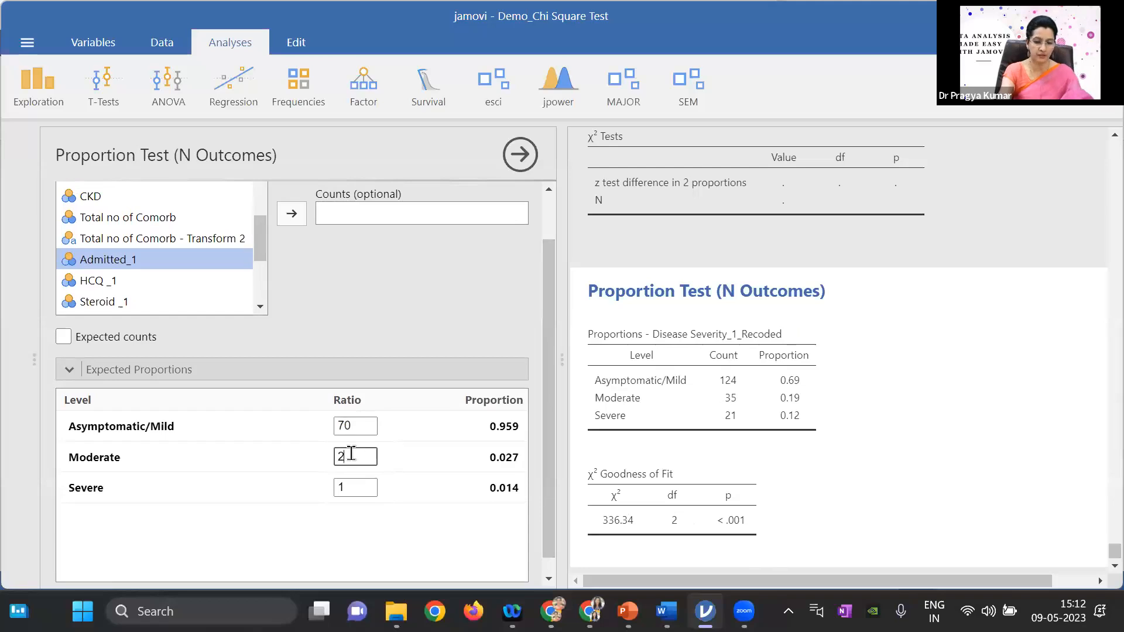
text(0)
click(351, 484)
text(10)
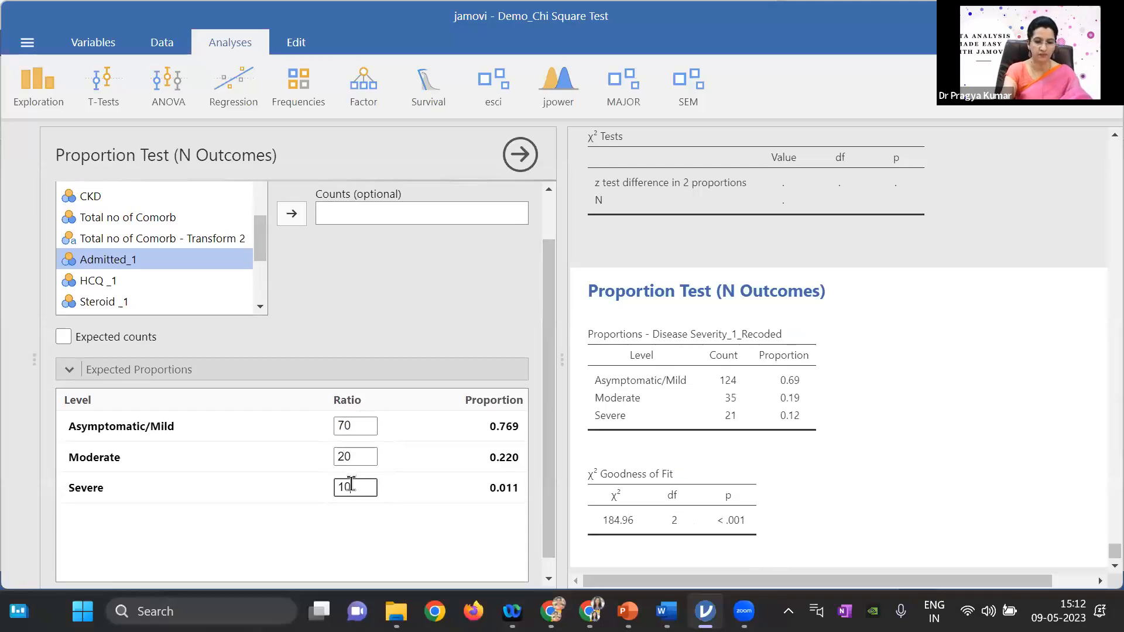
click(427, 543)
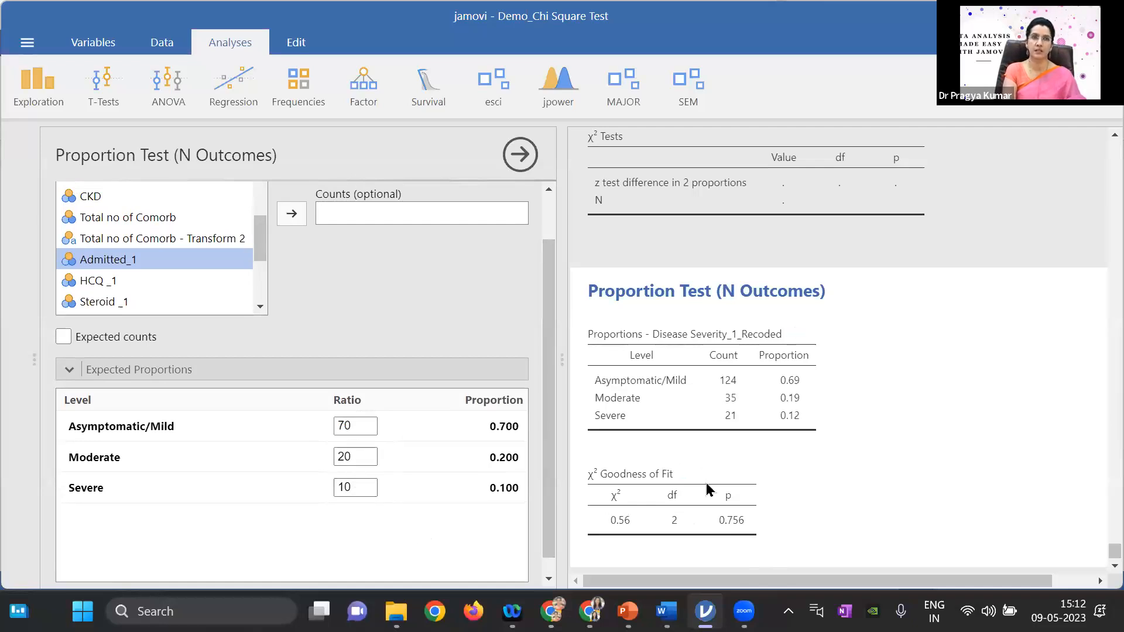
drag(545, 420, 554, 366)
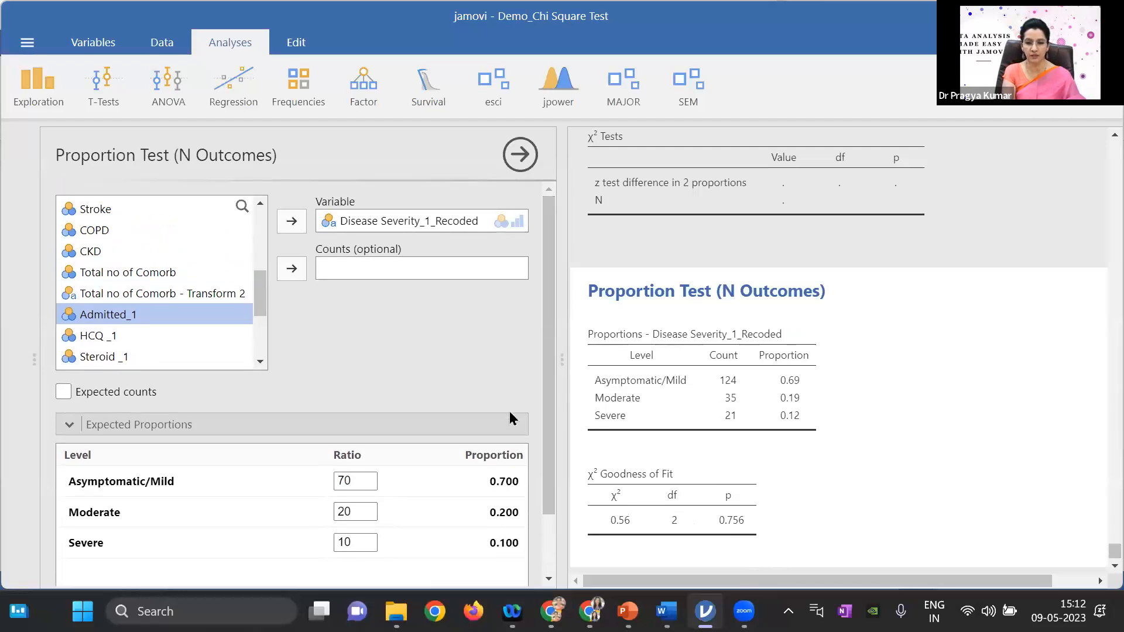
click(64, 393)
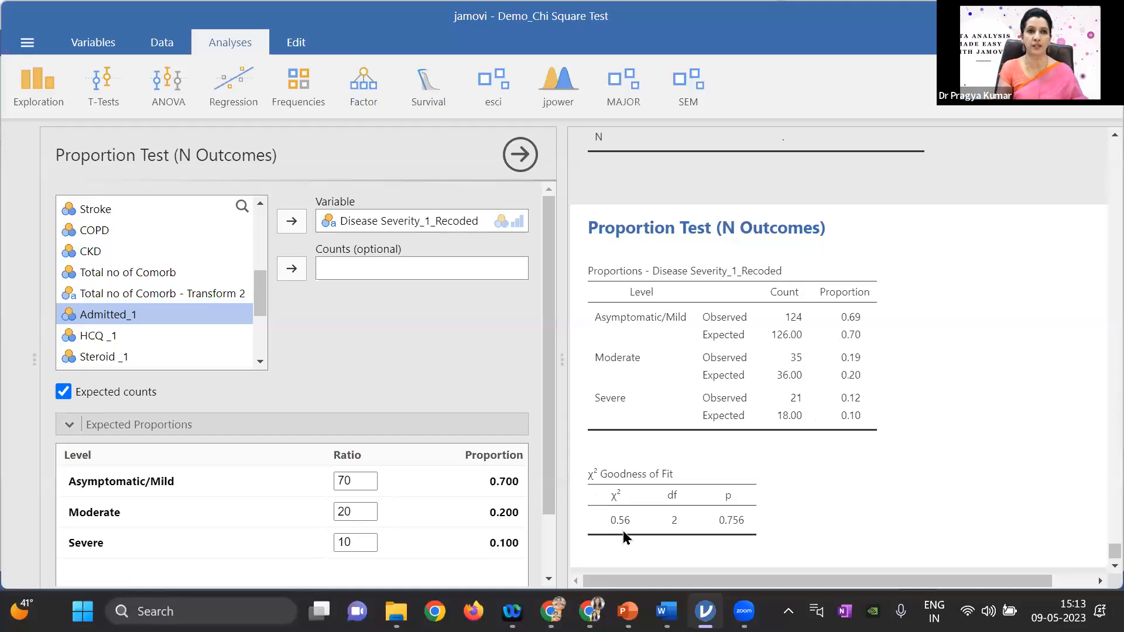
- Make the expected proportions equal by setting the ratio to 1 for Asymptomatic/Mild, Moderate and Severe
click(359, 476)
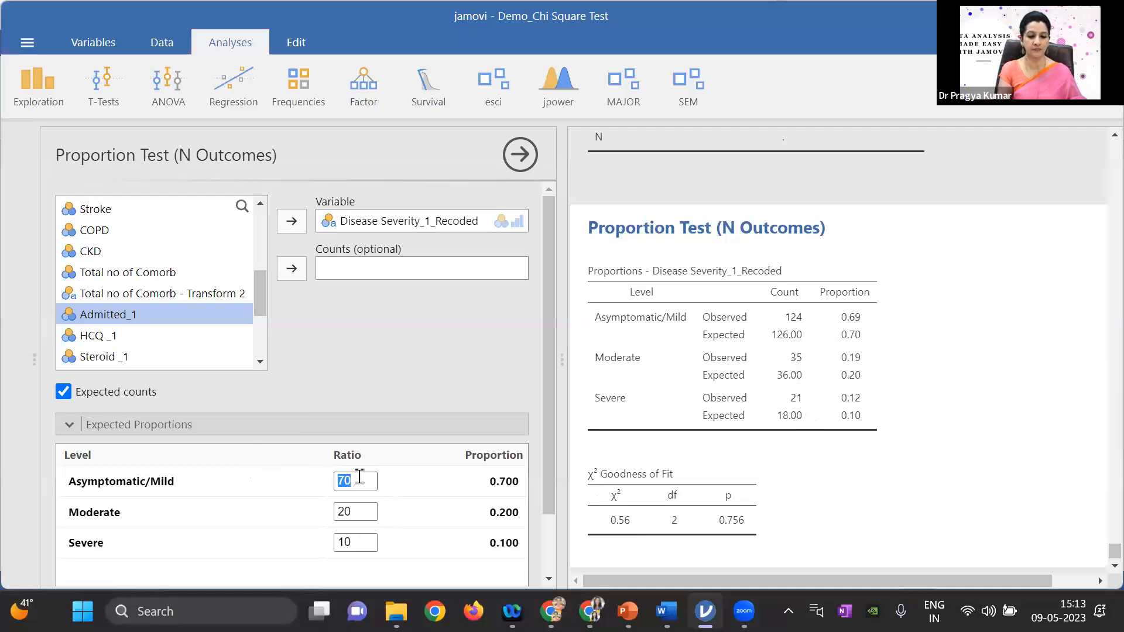
text(1)
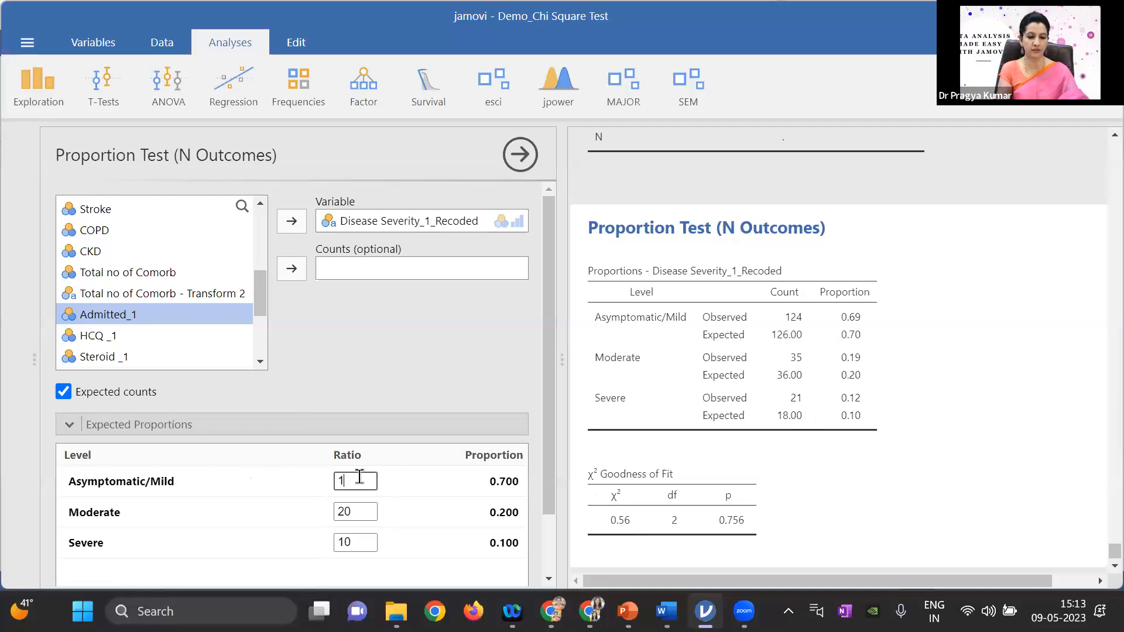
click(357, 511)
text(1)
click(355, 542)
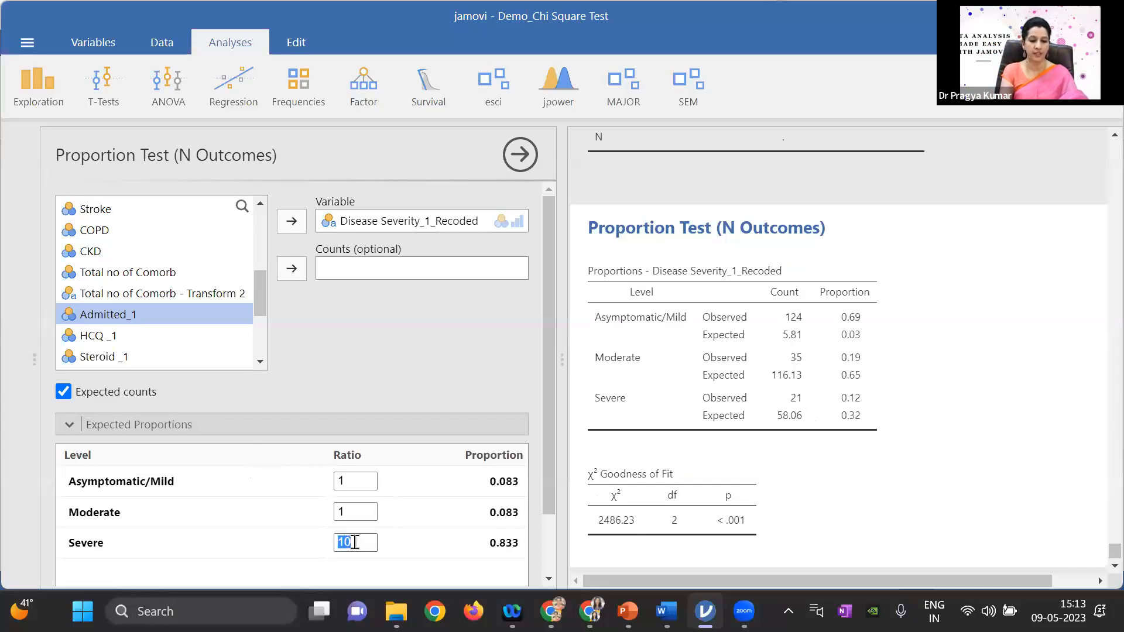
text(1)
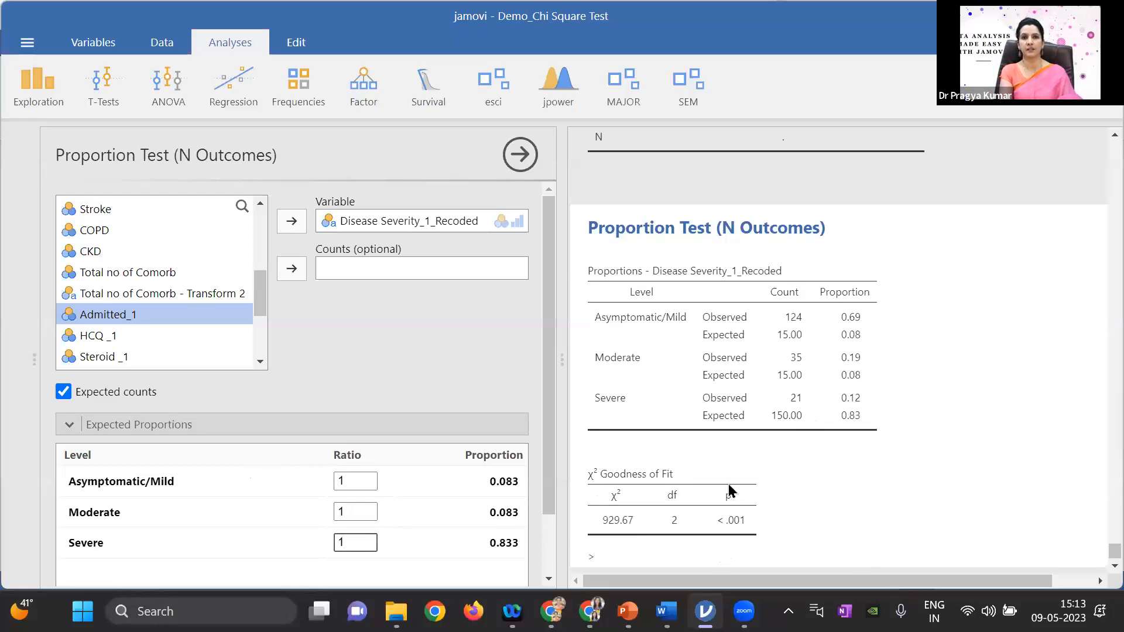
key(Return)
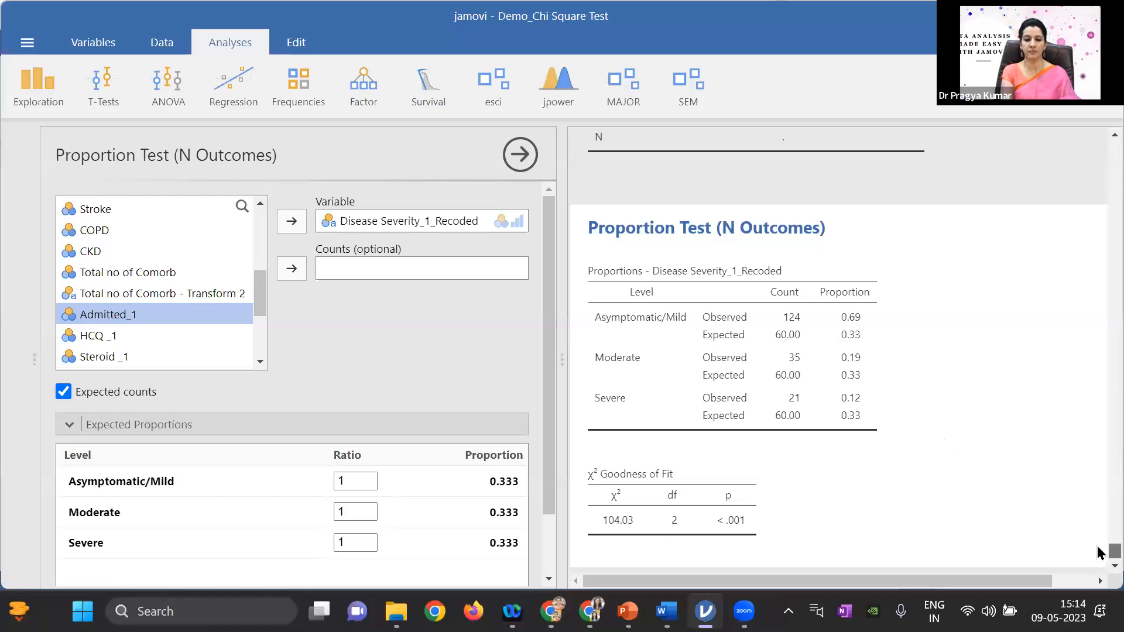
scroll(1099, 558, up, 3)
scroll(1099, 559, down, 3)
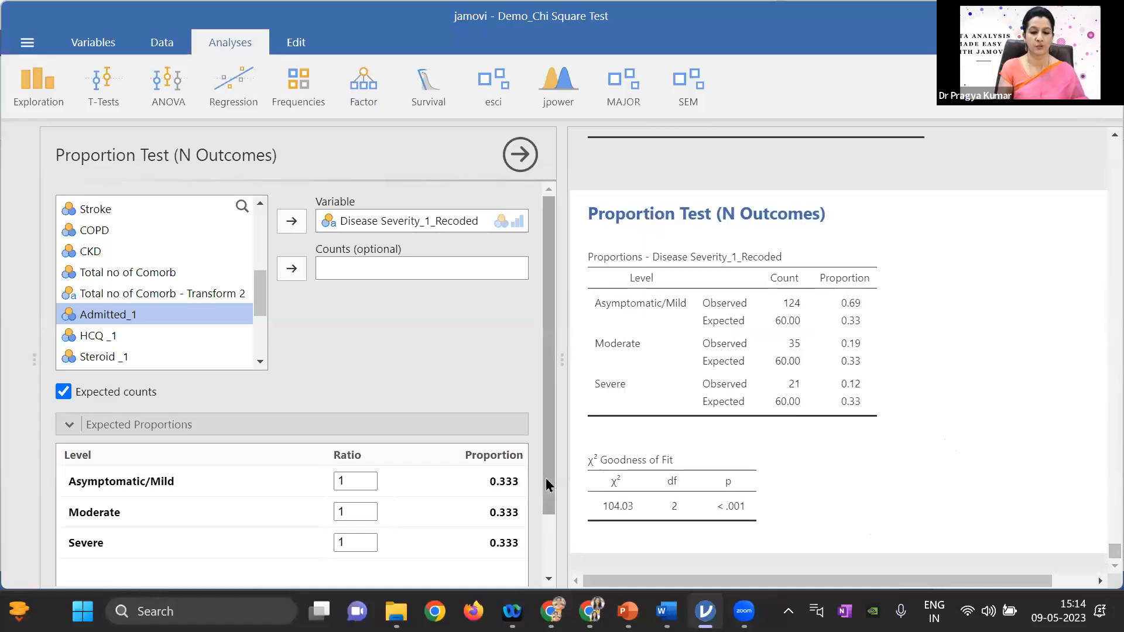
scroll(546, 481, down, 1)
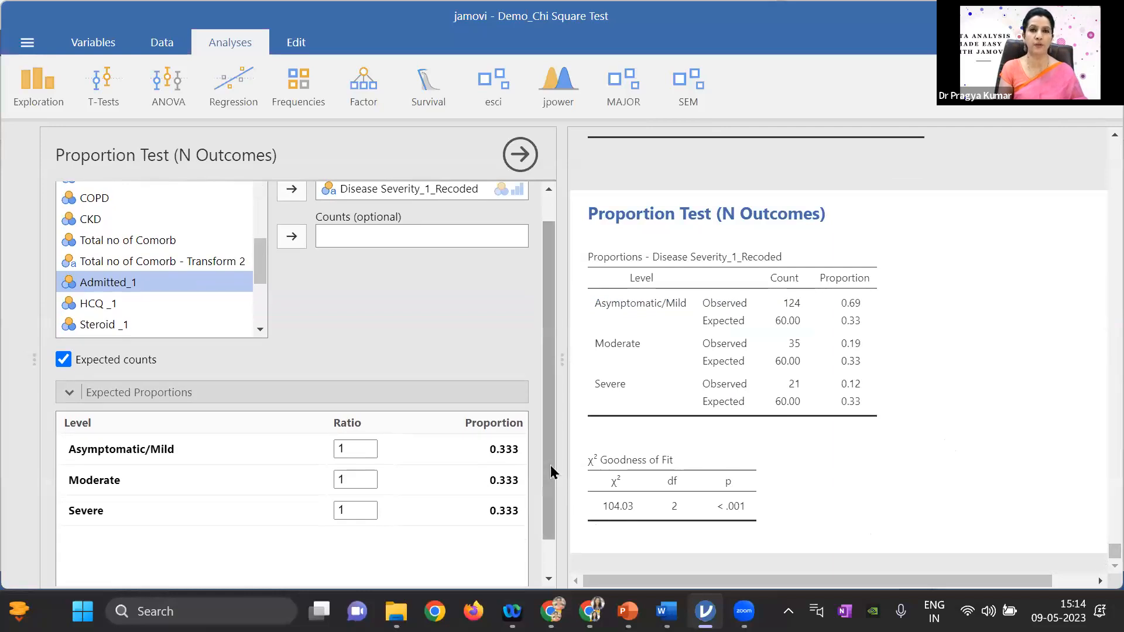
scroll(553, 376, up, 1)
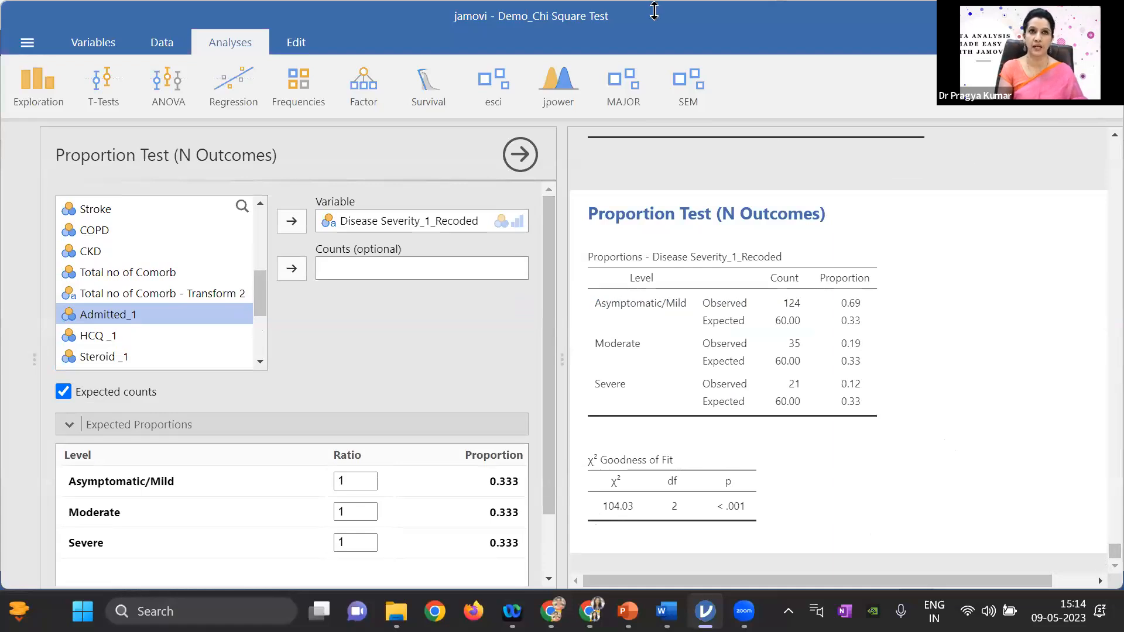
- Start a new Independent Samples contingency table analysis, look over its statistics options and collapse the Cells section
click(314, 85)
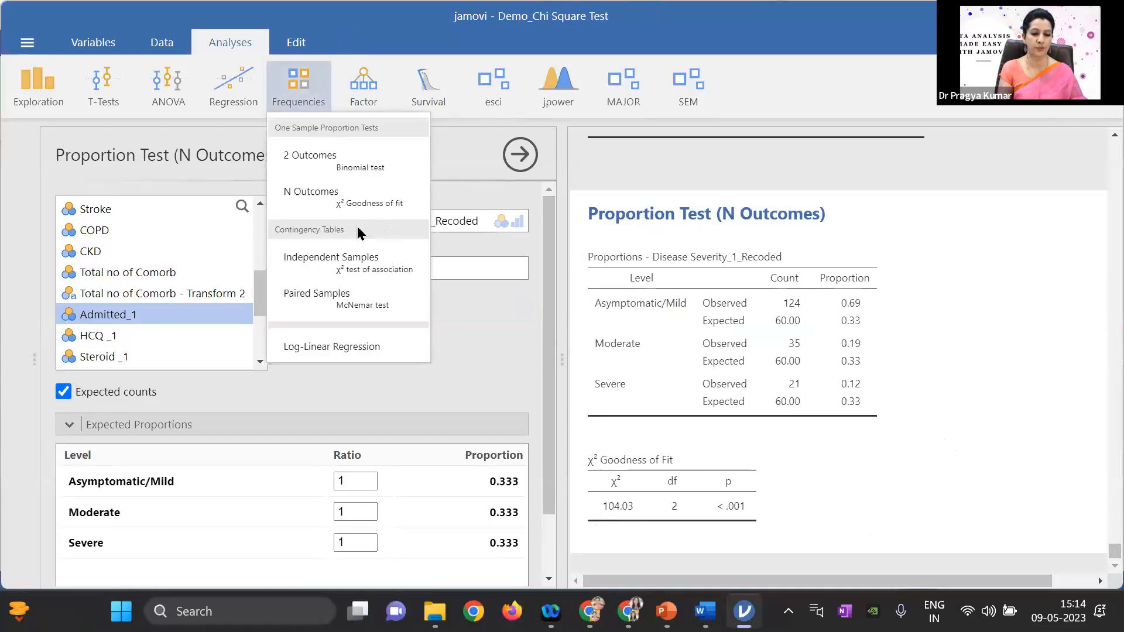
click(337, 264)
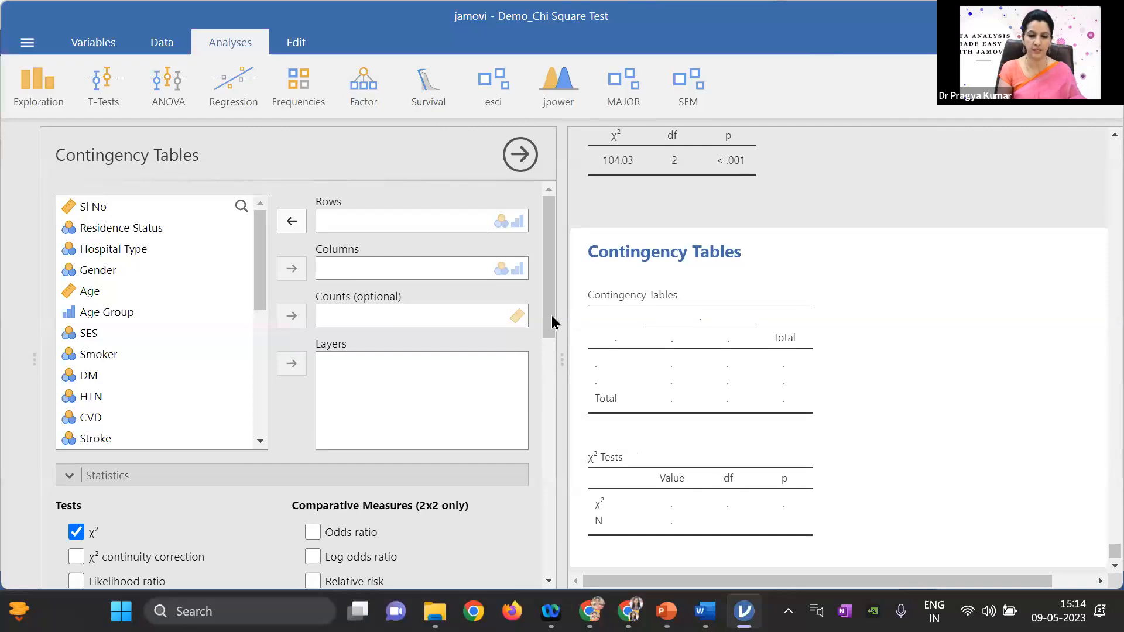
scroll(549, 331, down, 1)
scroll(548, 331, down, 2)
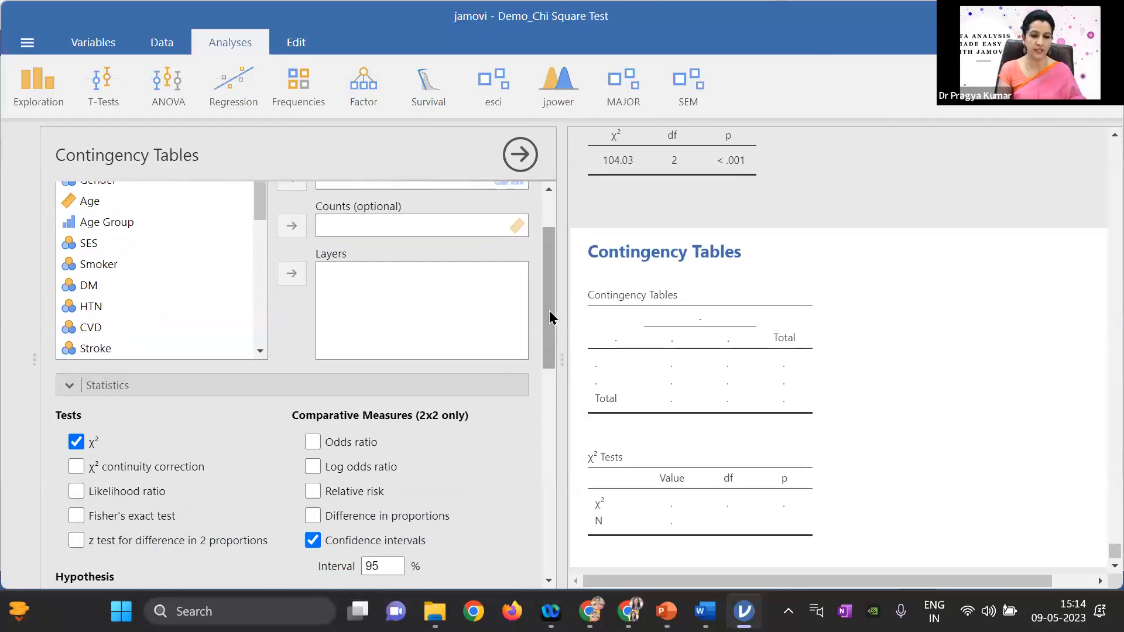
drag(549, 310, 550, 269)
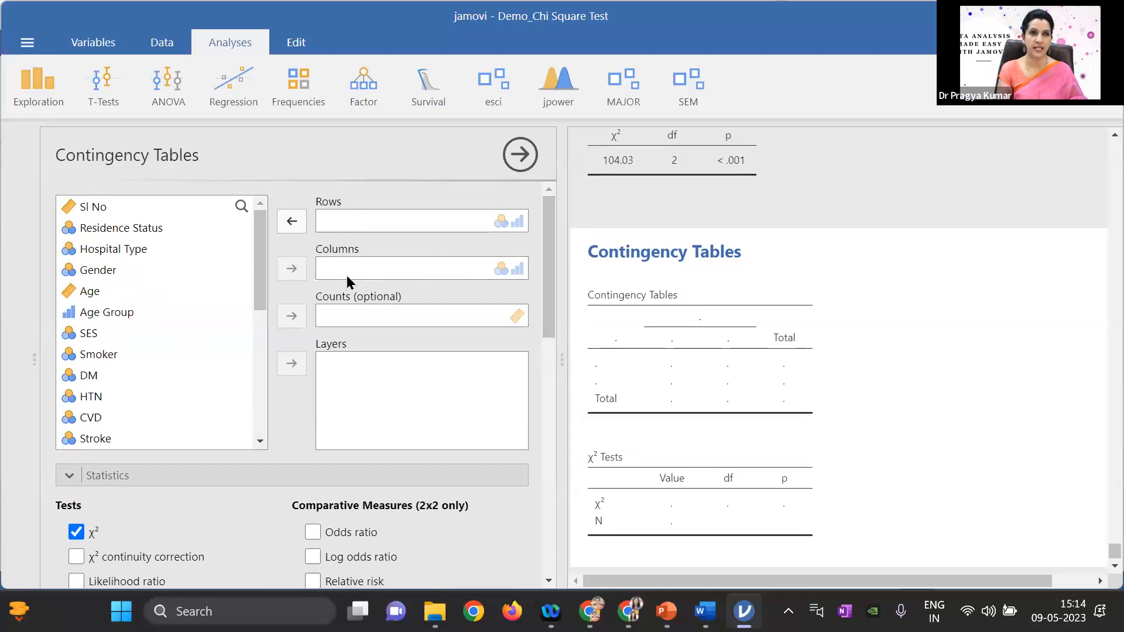
scroll(547, 306, down, 3)
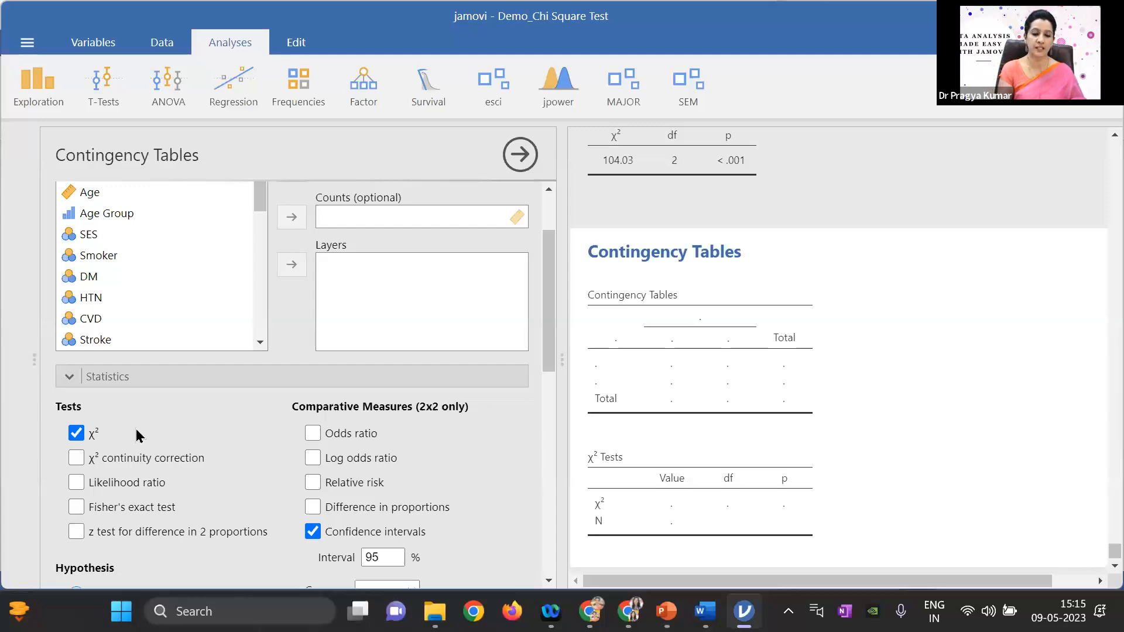
drag(551, 359, 549, 443)
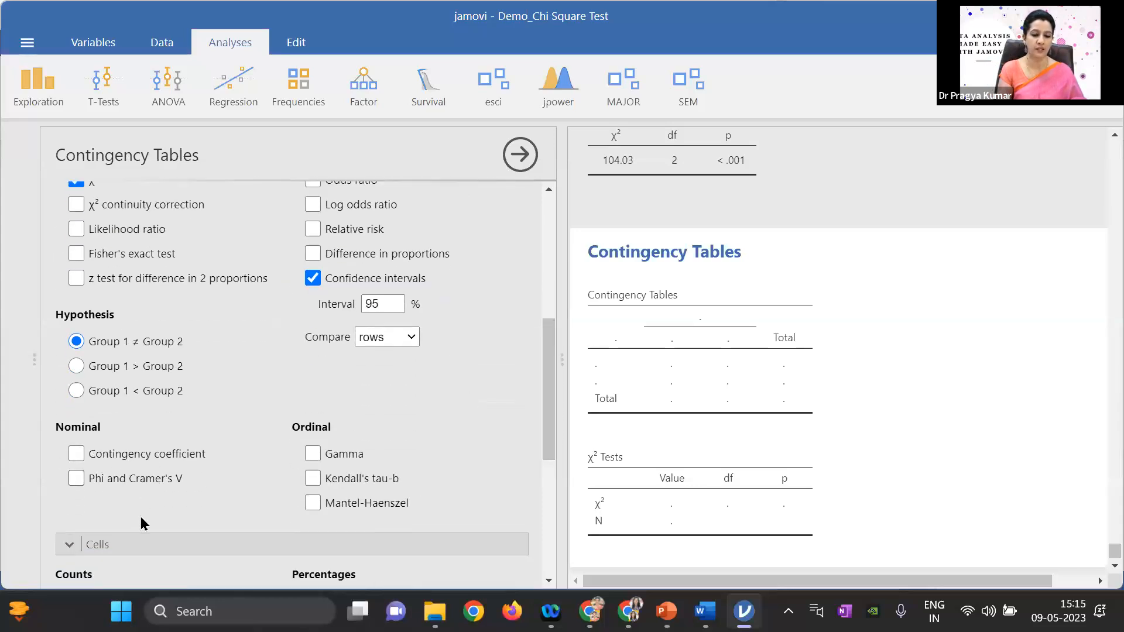
click(106, 549)
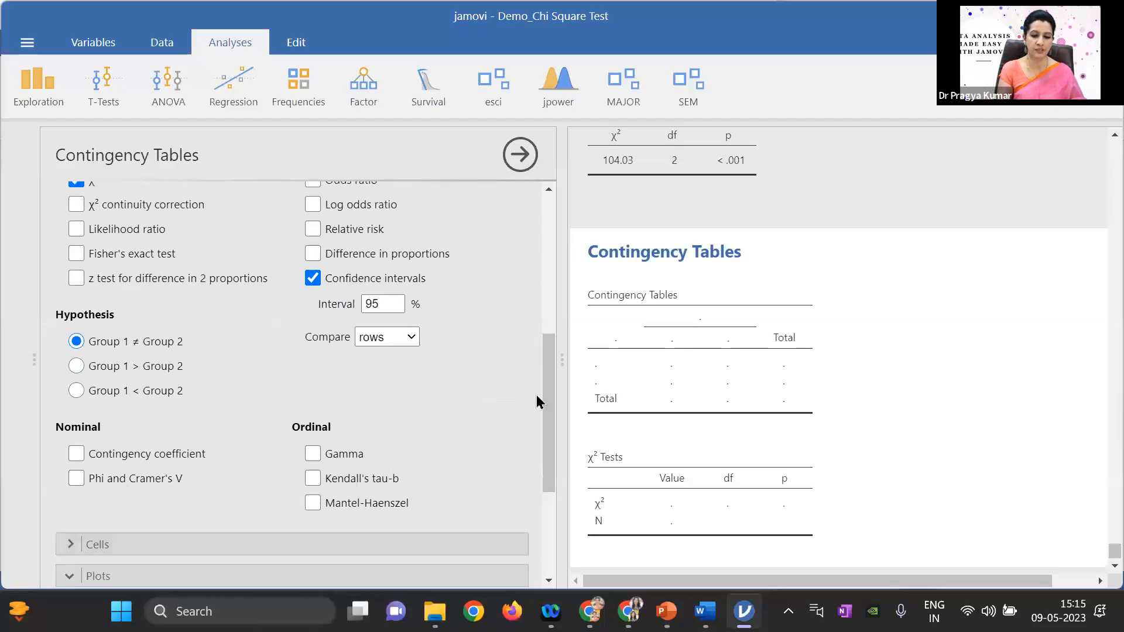
- Expand the Cells section and include expected counts in the contingency table
scroll(293, 386, down, 3)
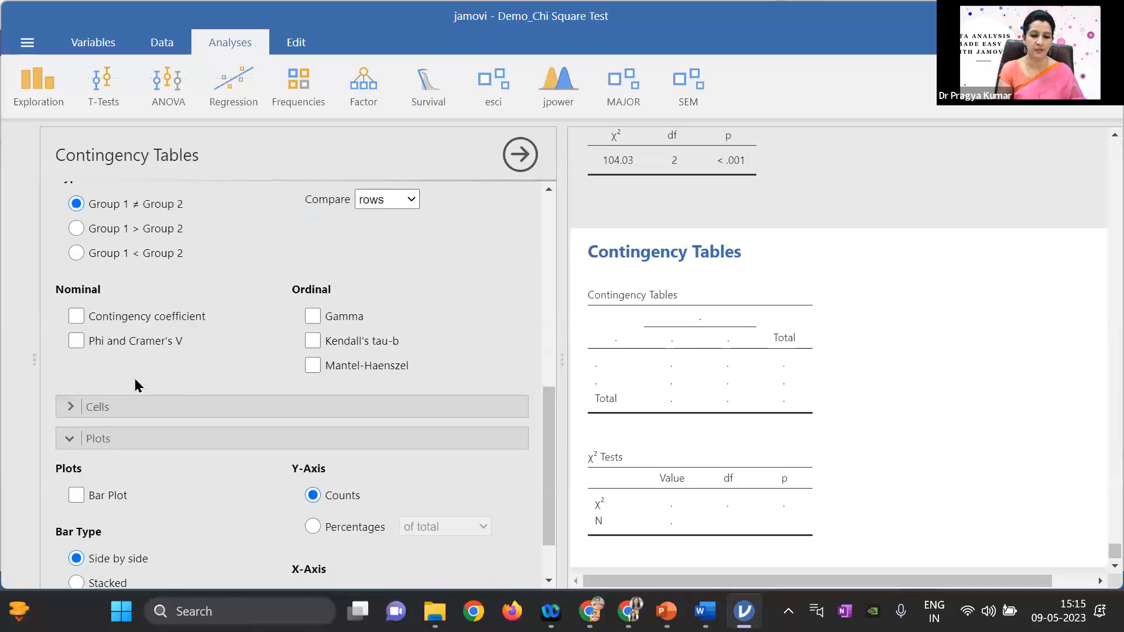
click(69, 410)
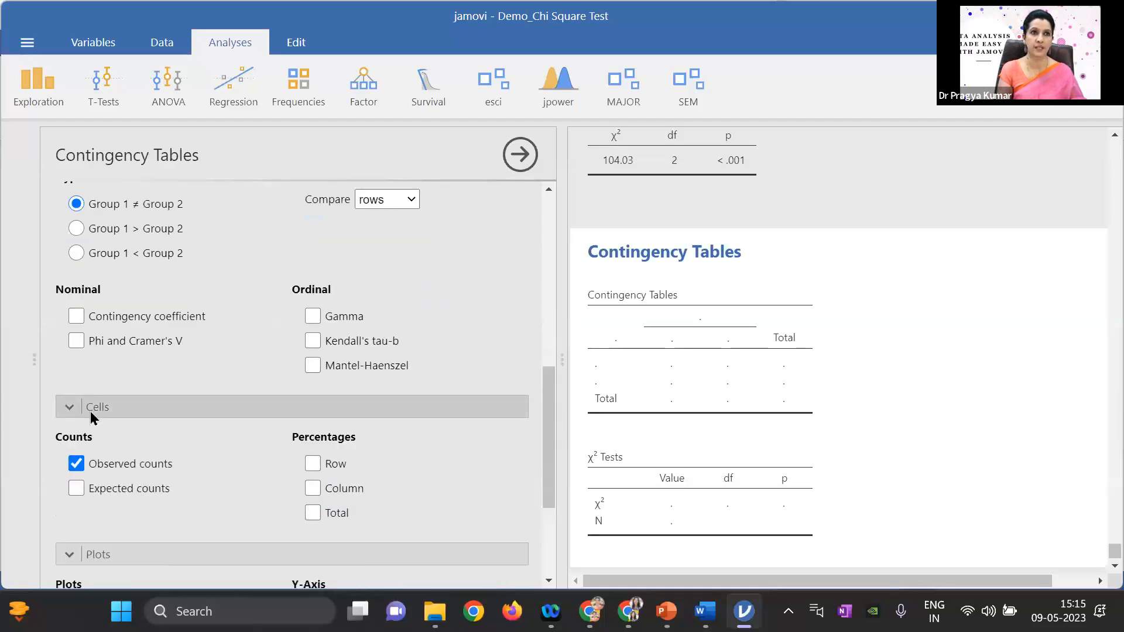
click(76, 489)
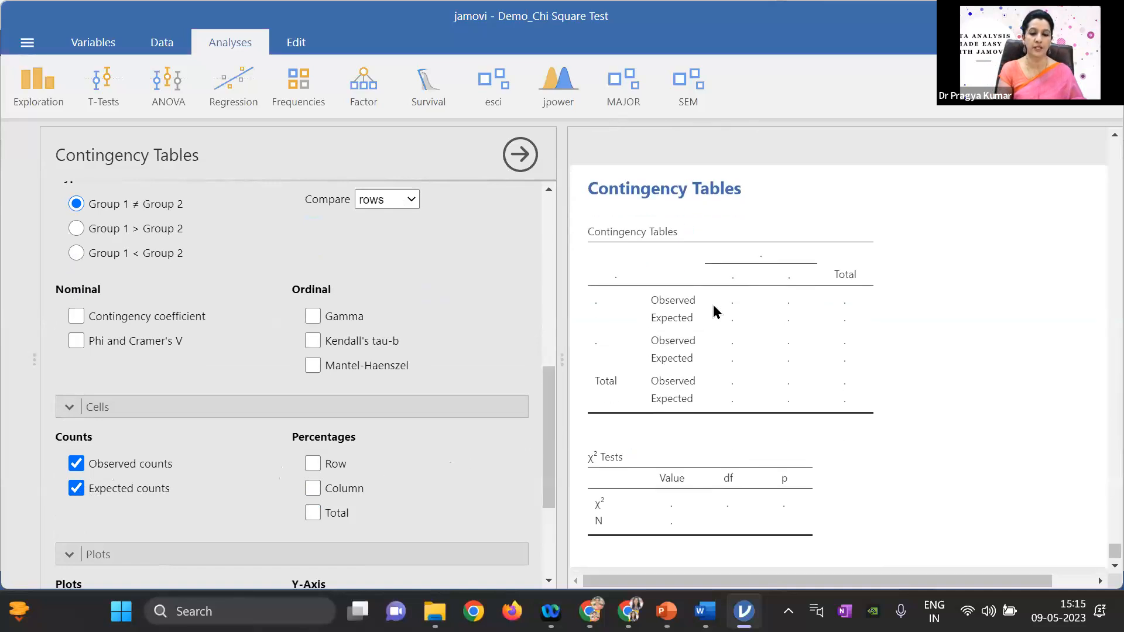
- Cross-tabulate Smoker in the rows against Gender in the columns of the contingency table
drag(547, 400, 550, 212)
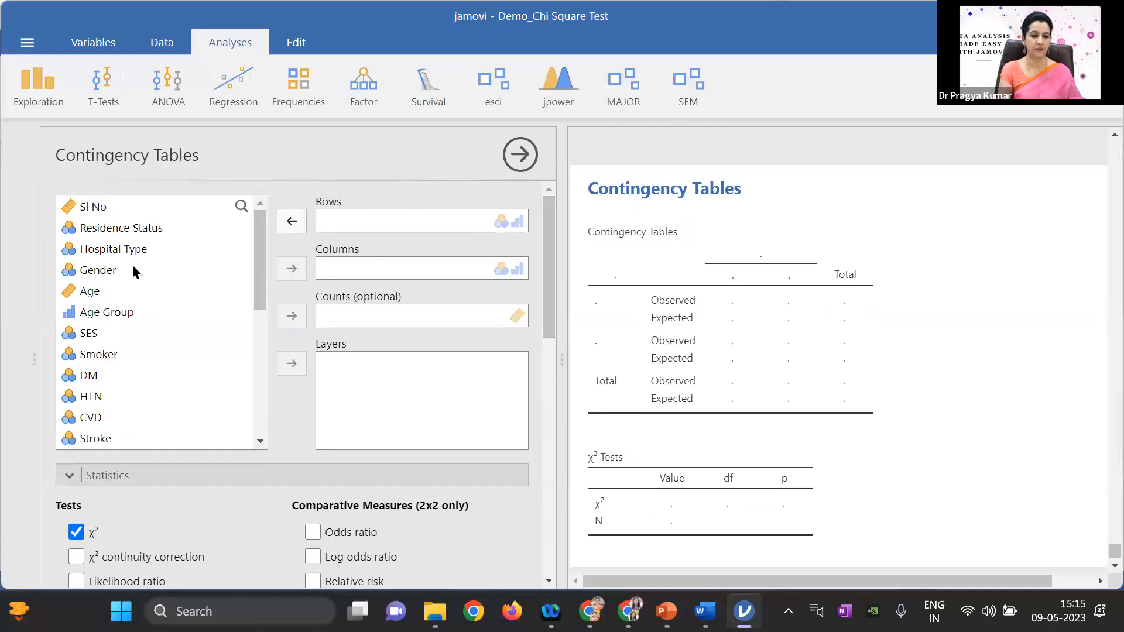
click(170, 271)
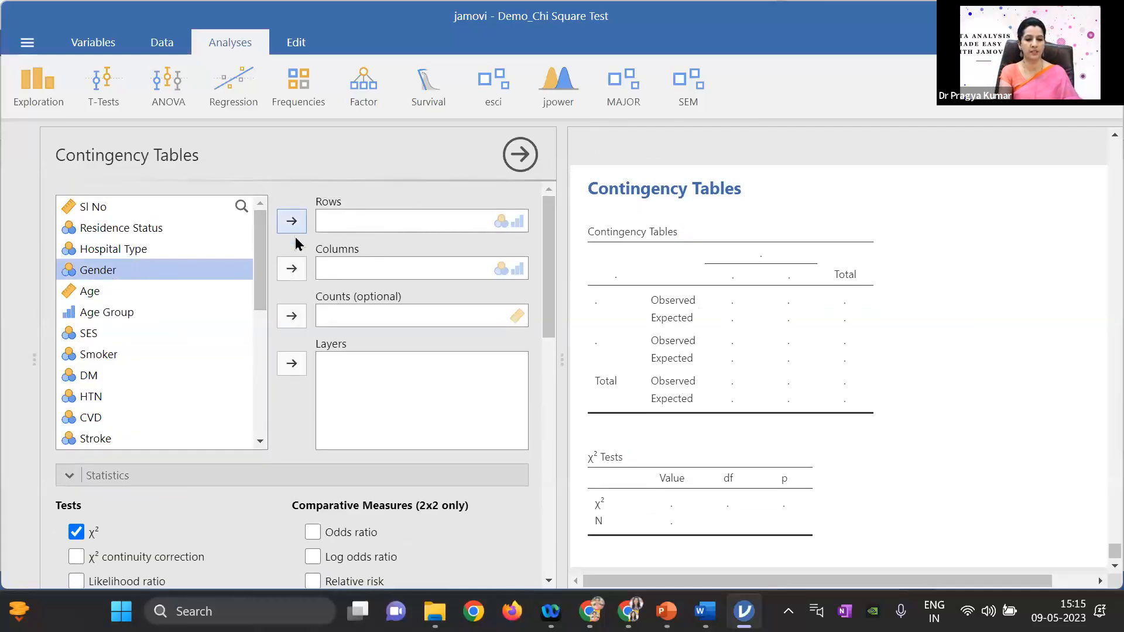
click(293, 269)
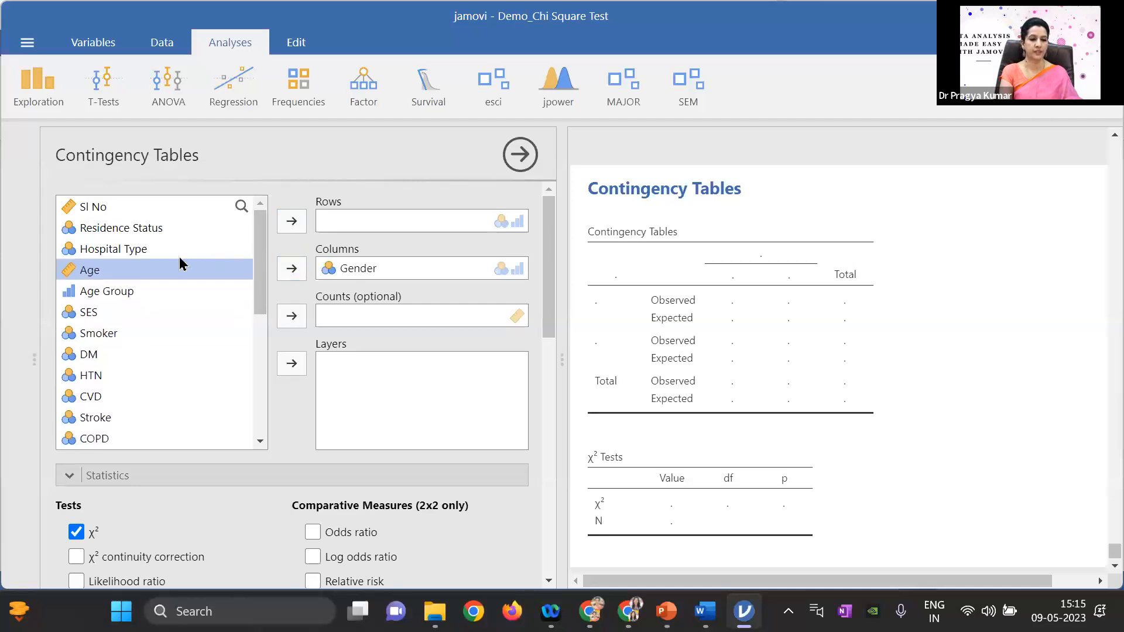
click(109, 333)
click(291, 222)
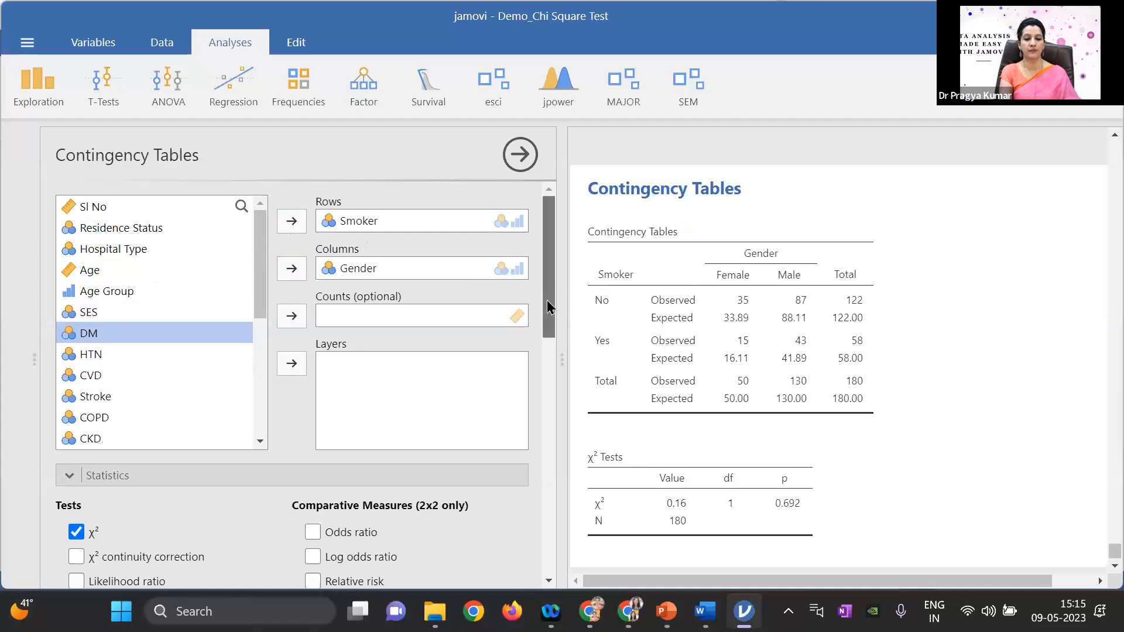
- Try Fisher's exact test on the Smoker by Gender table and remove it again
scroll(553, 293, down, 2)
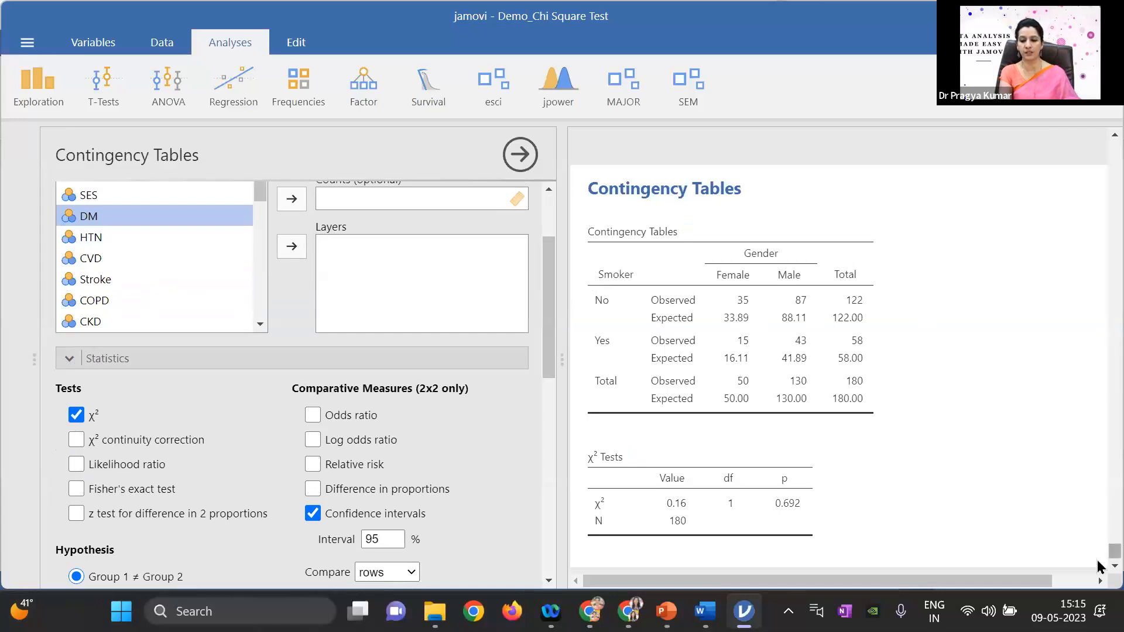
scroll(1099, 563, down, 1)
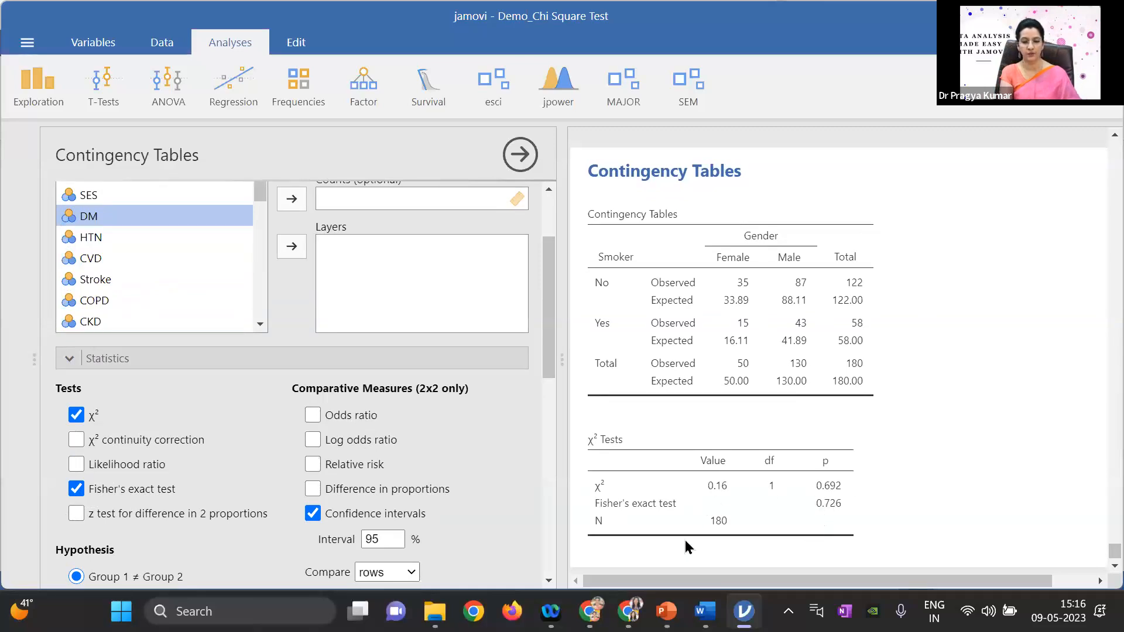
click(75, 490)
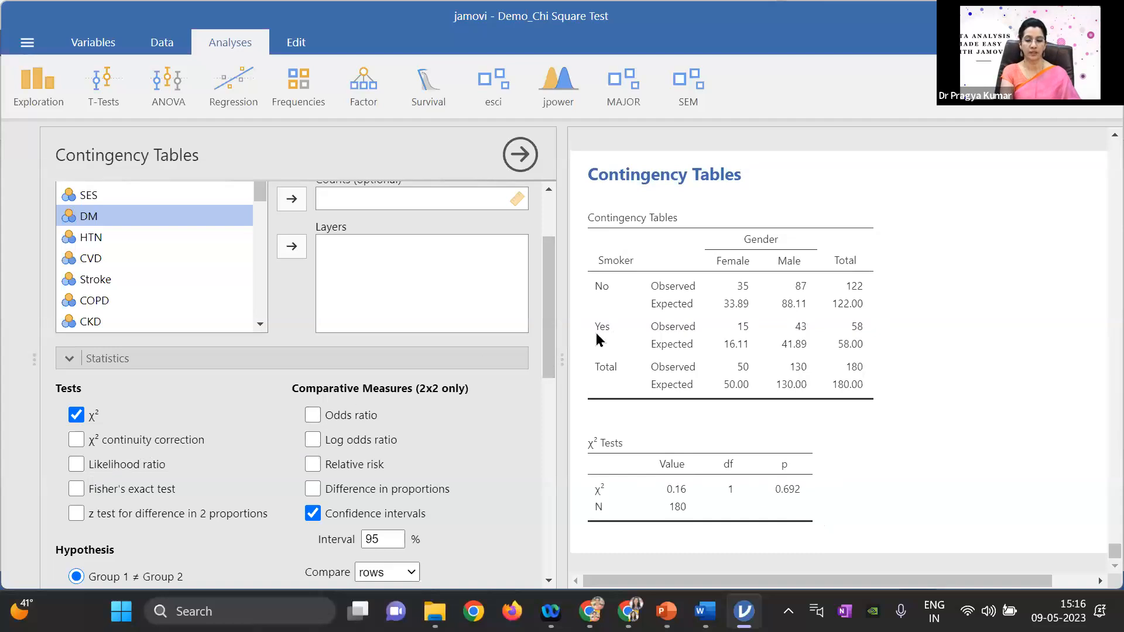
- Replace Smoker with Hospital Type as the row variable, keeping Gender in the columns
drag(552, 332, 550, 416)
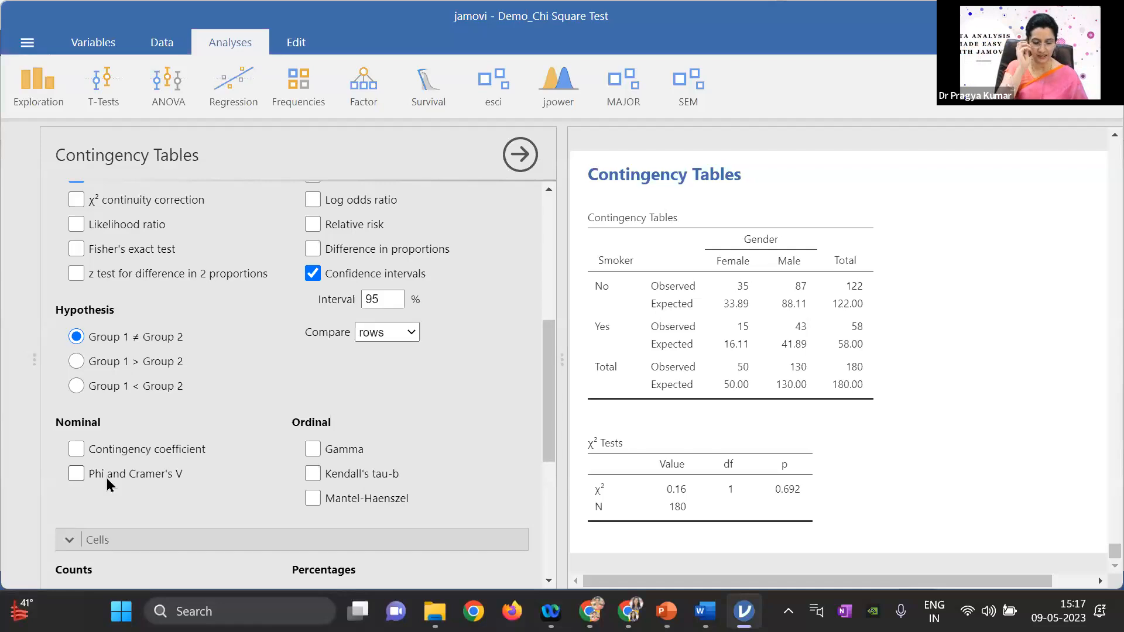
drag(553, 400, 550, 289)
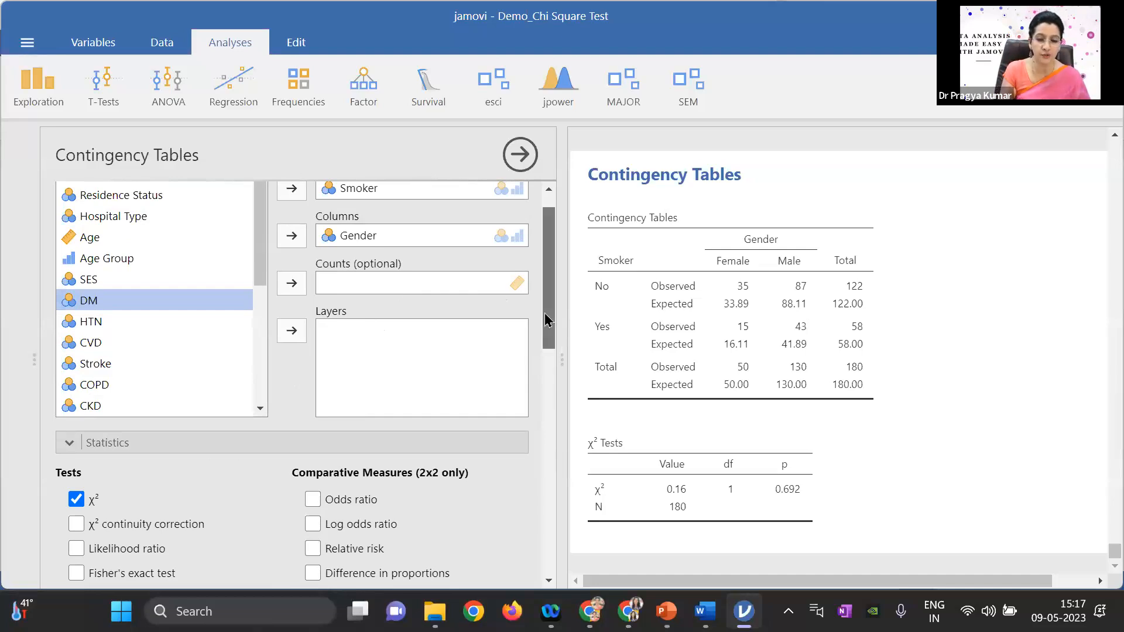
scroll(550, 291, up, 1)
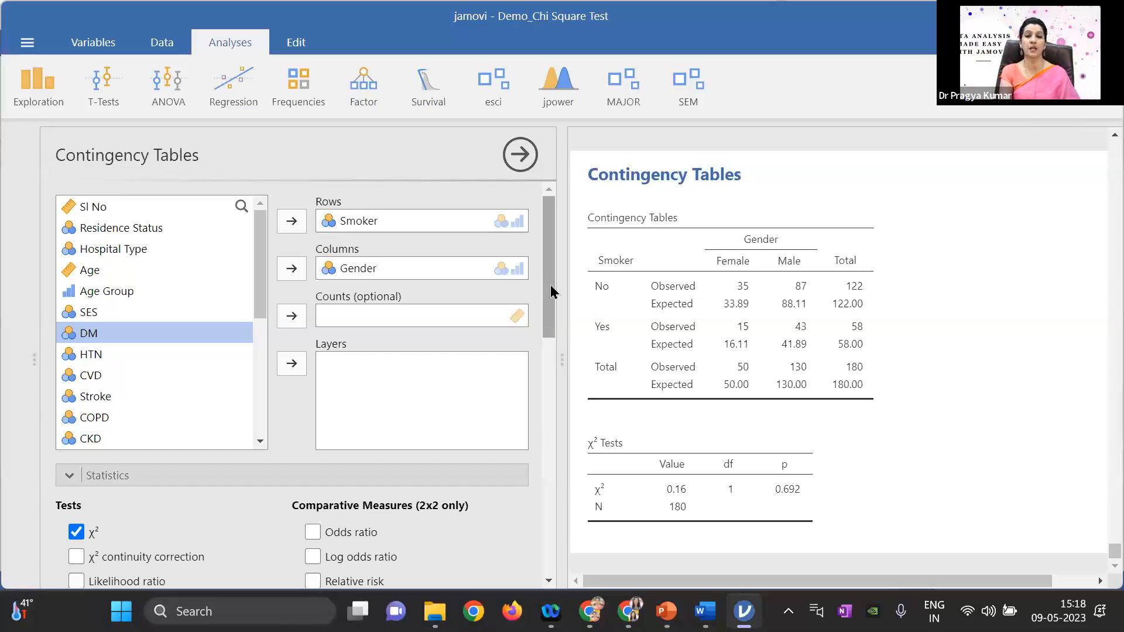
drag(550, 284, 552, 301)
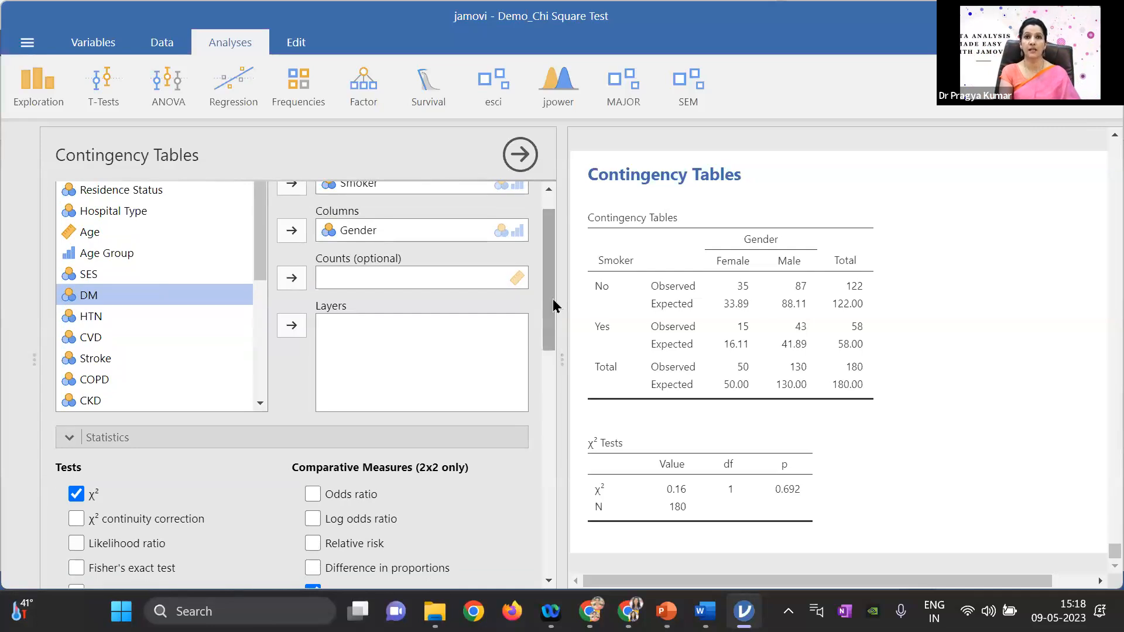
drag(550, 305, 551, 270)
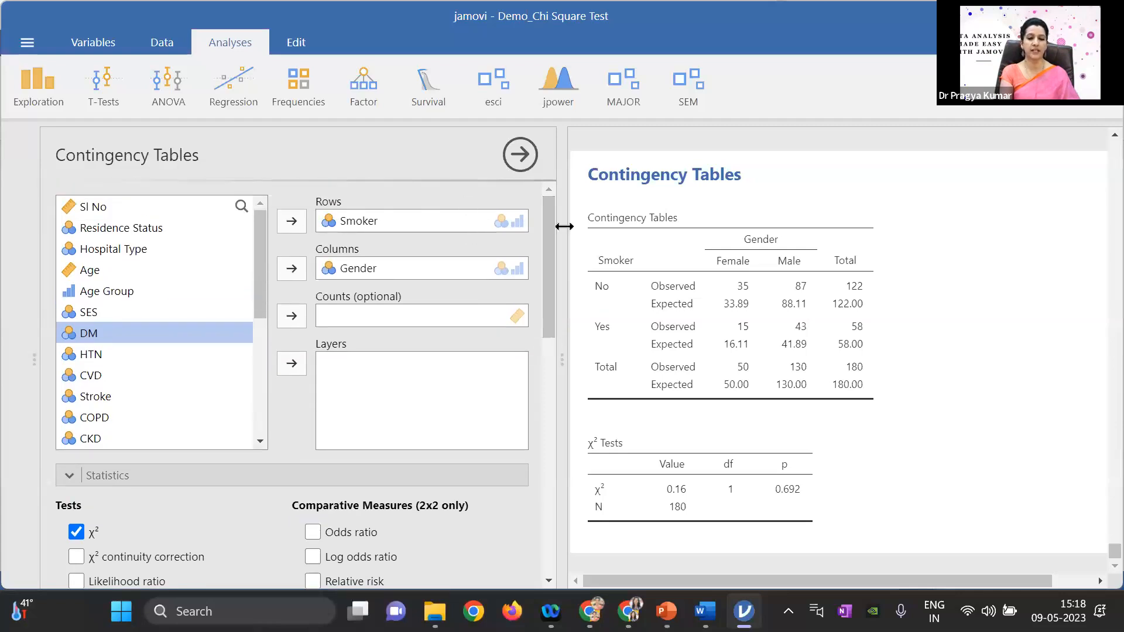
mouse_move(551, 320)
mouse_down()
mouse_move(549, 335)
mouse_move(549, 299)
mouse_up()
click(373, 223)
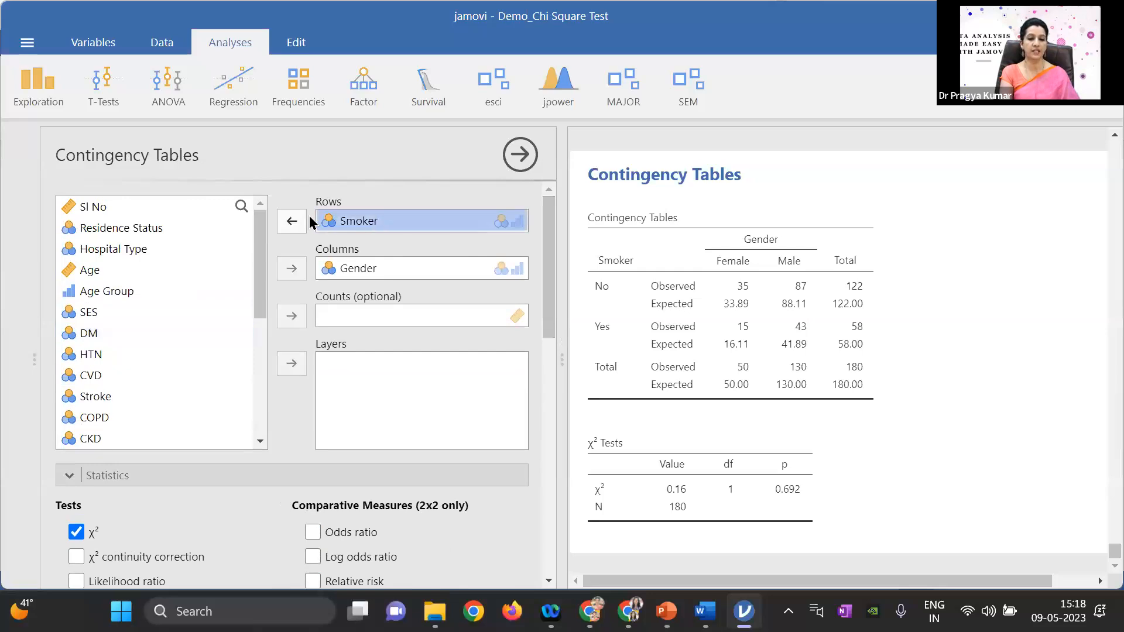
click(292, 221)
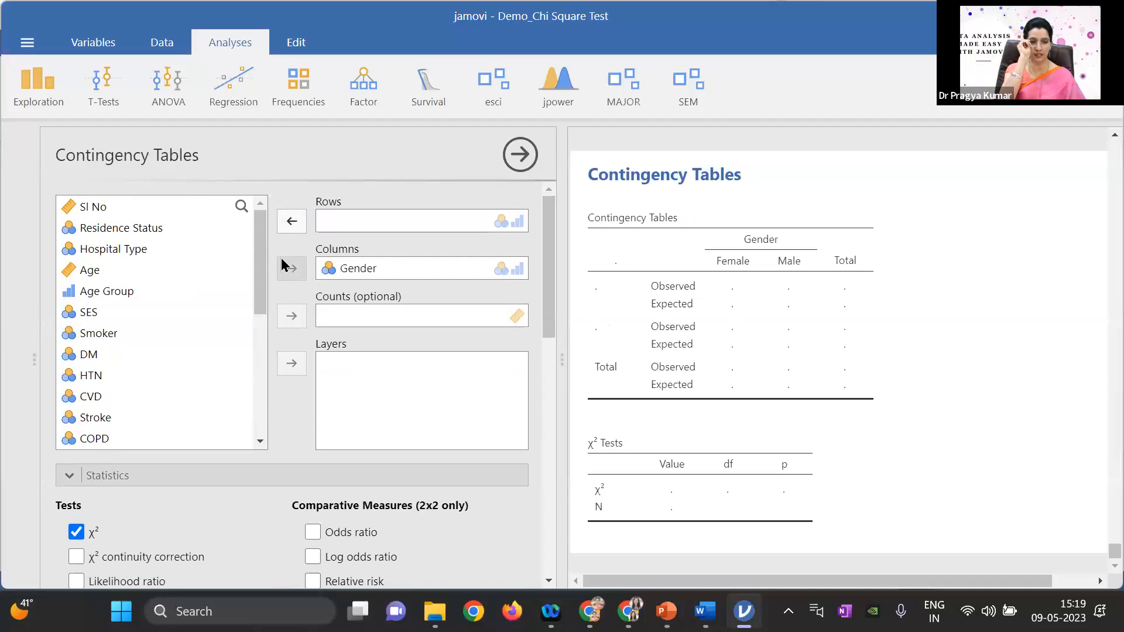
click(132, 249)
click(291, 221)
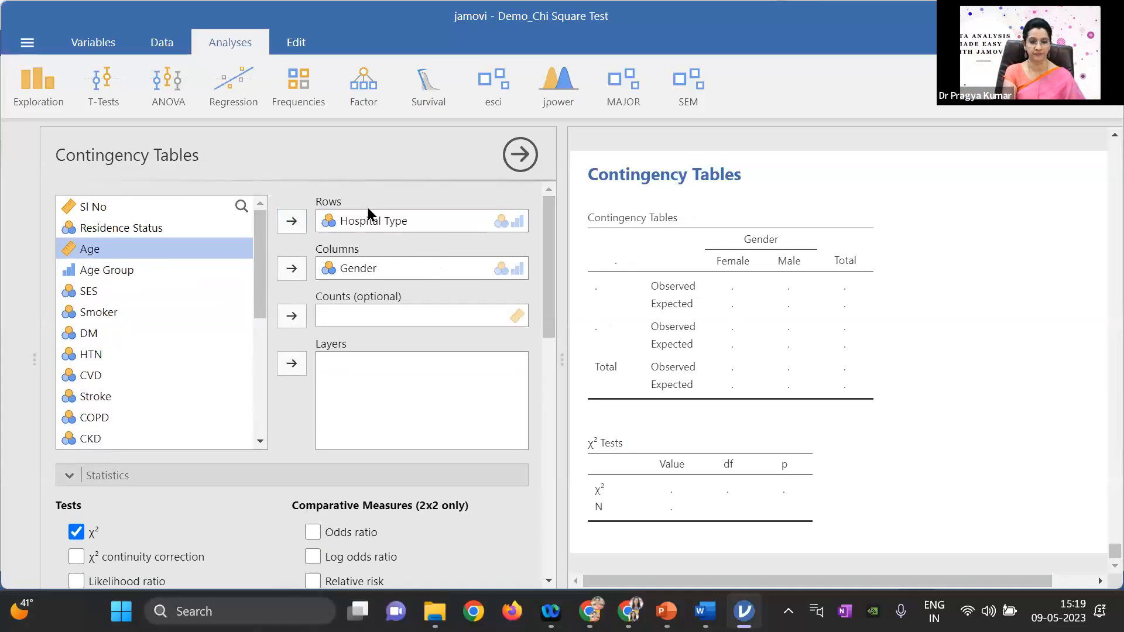
- Replace the χ² test with the z test for difference in 2 proportions
drag(549, 332, 549, 401)
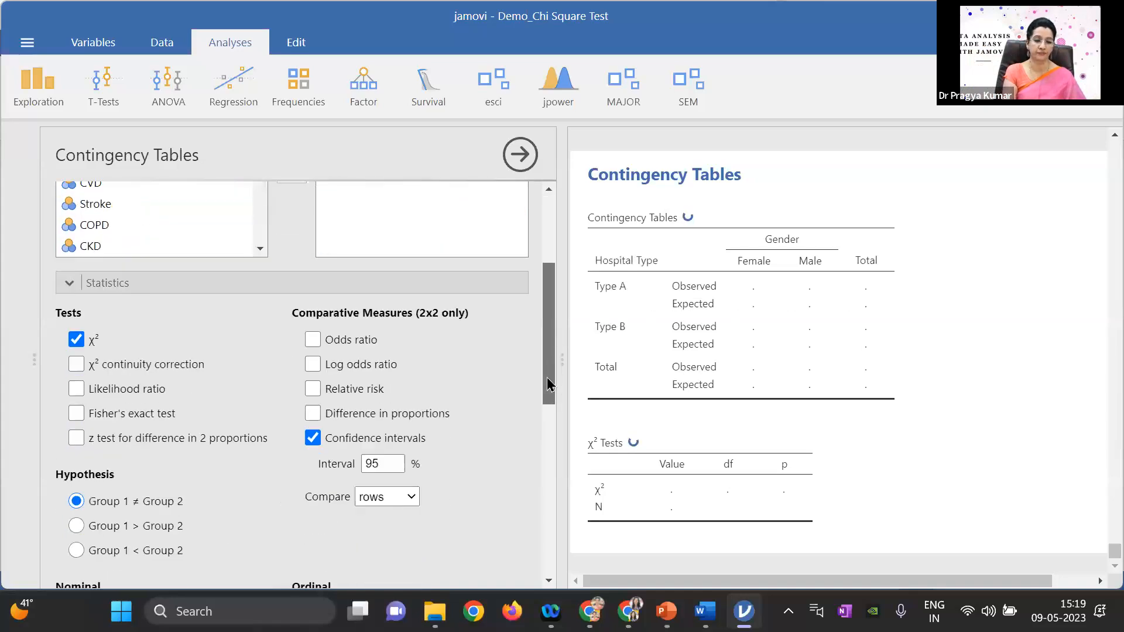
click(76, 340)
click(76, 437)
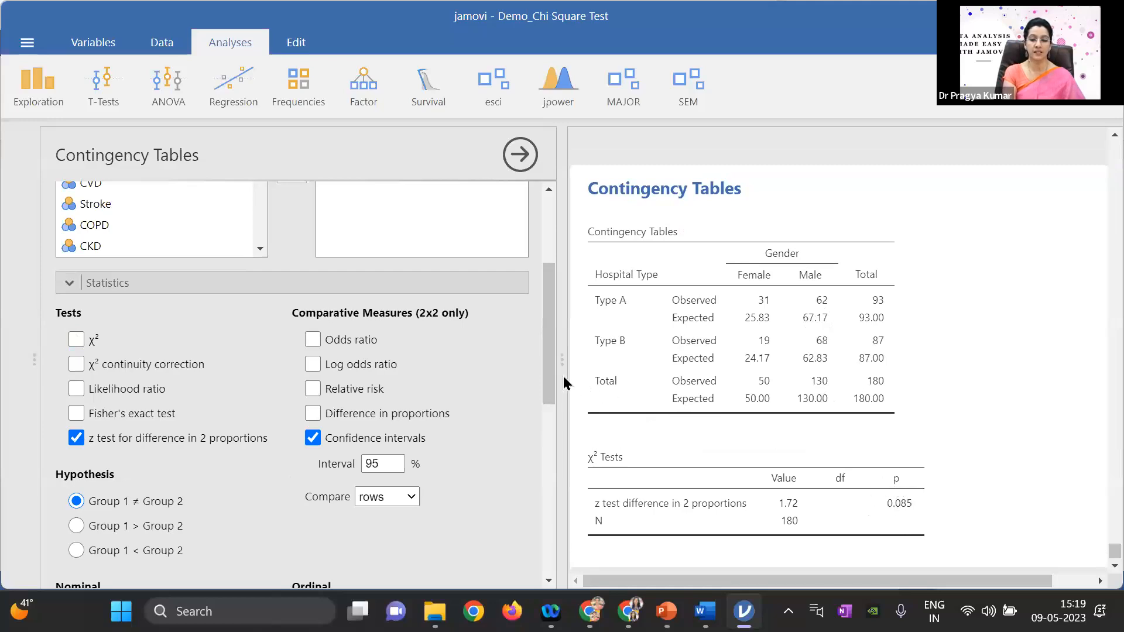
- Look over the remaining contingency table options, and remove Hospital Type from the rows and Gender from the columns
scroll(544, 469, down, 4)
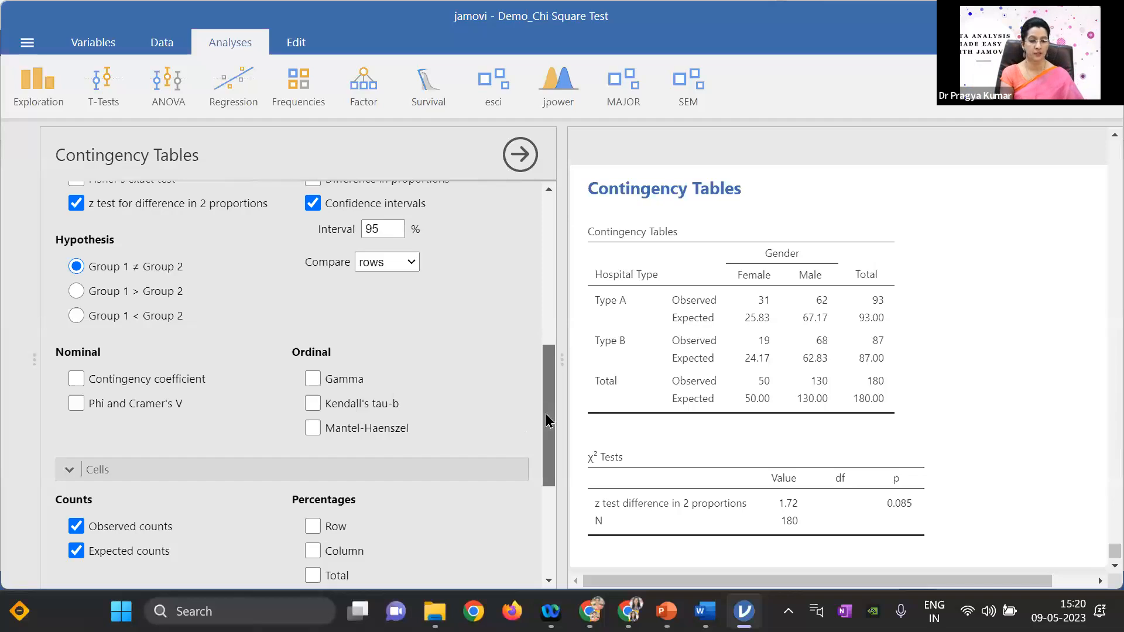
drag(546, 409, 545, 427)
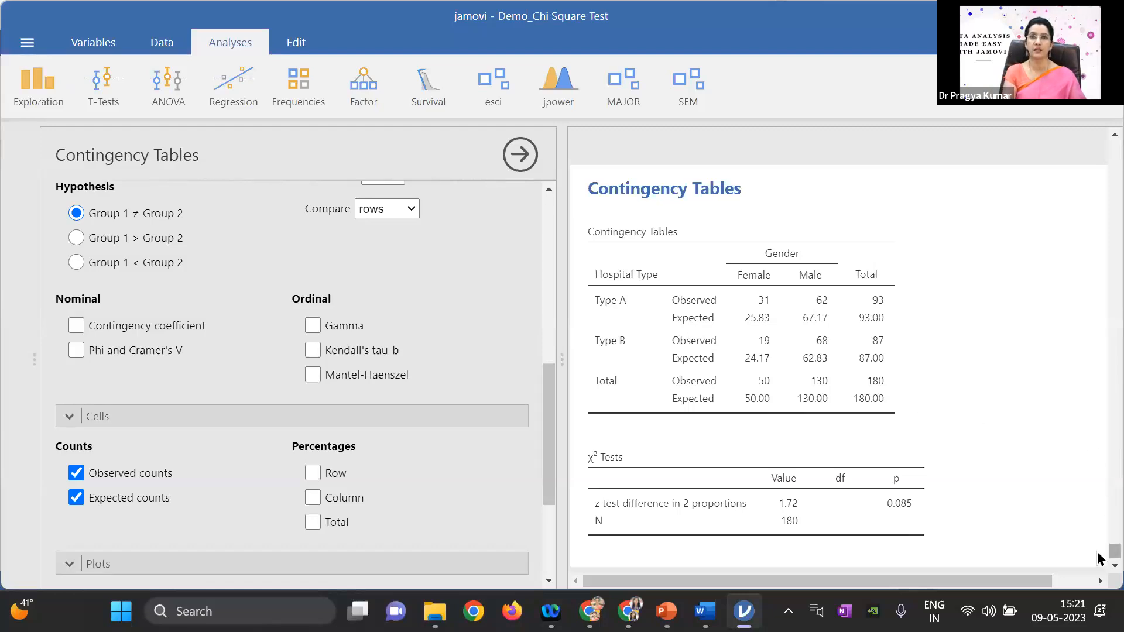
scroll(1100, 553, up, 10)
scroll(1099, 548, up, 6)
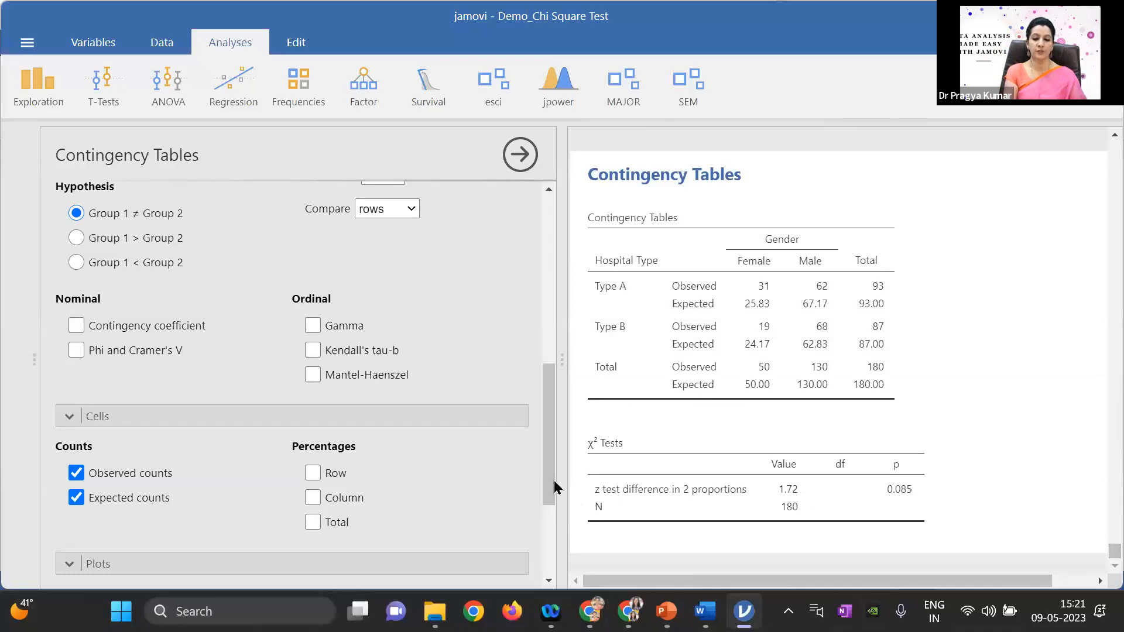
drag(547, 477, 553, 281)
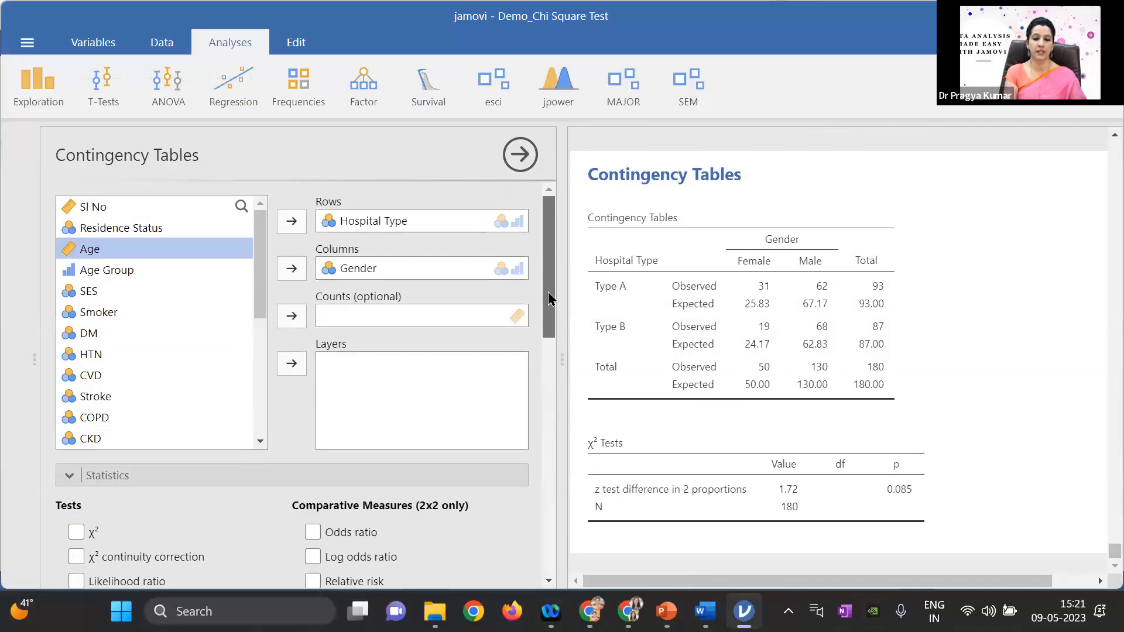
click(370, 223)
click(291, 222)
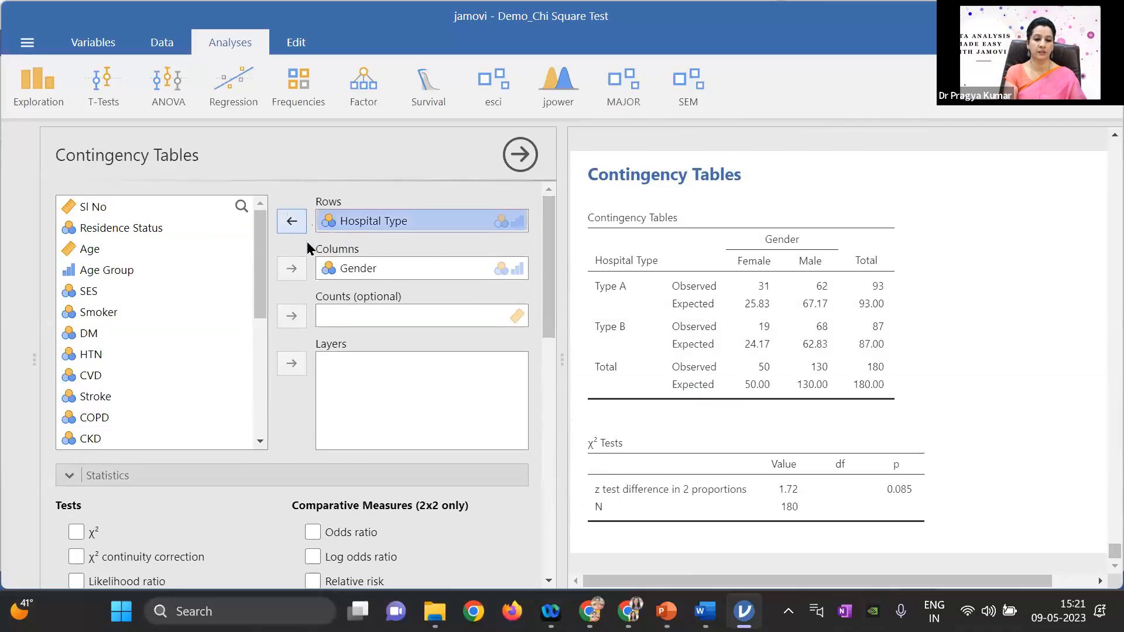
click(346, 267)
click(291, 268)
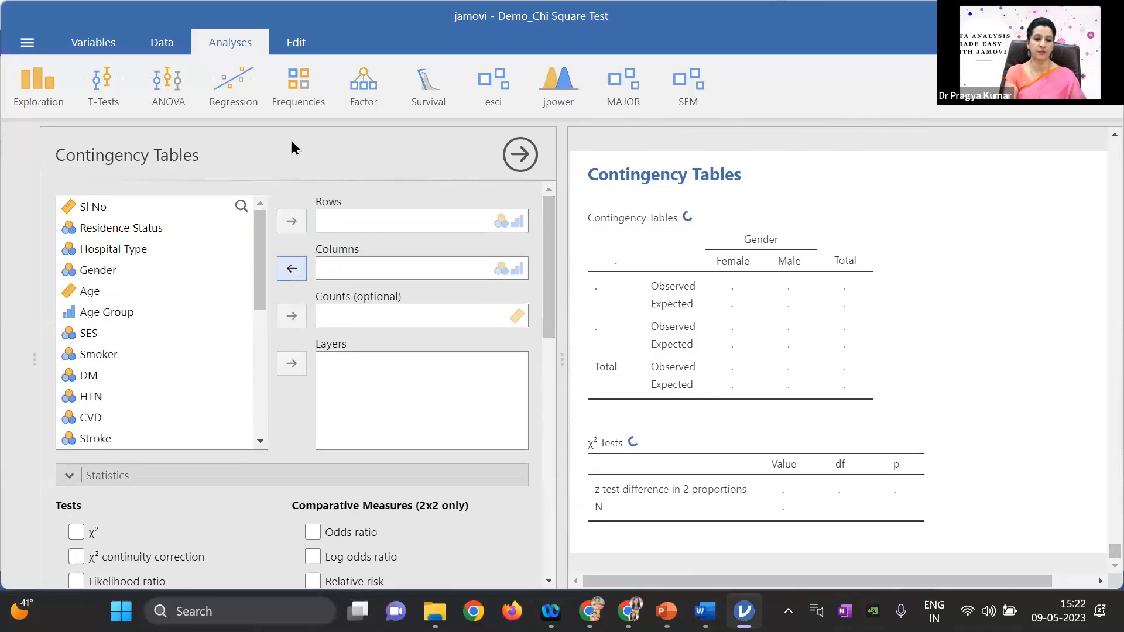
- Start an N Outcomes χ² goodness of fit test with Disease Severity_1_Recoded as the variable
click(301, 88)
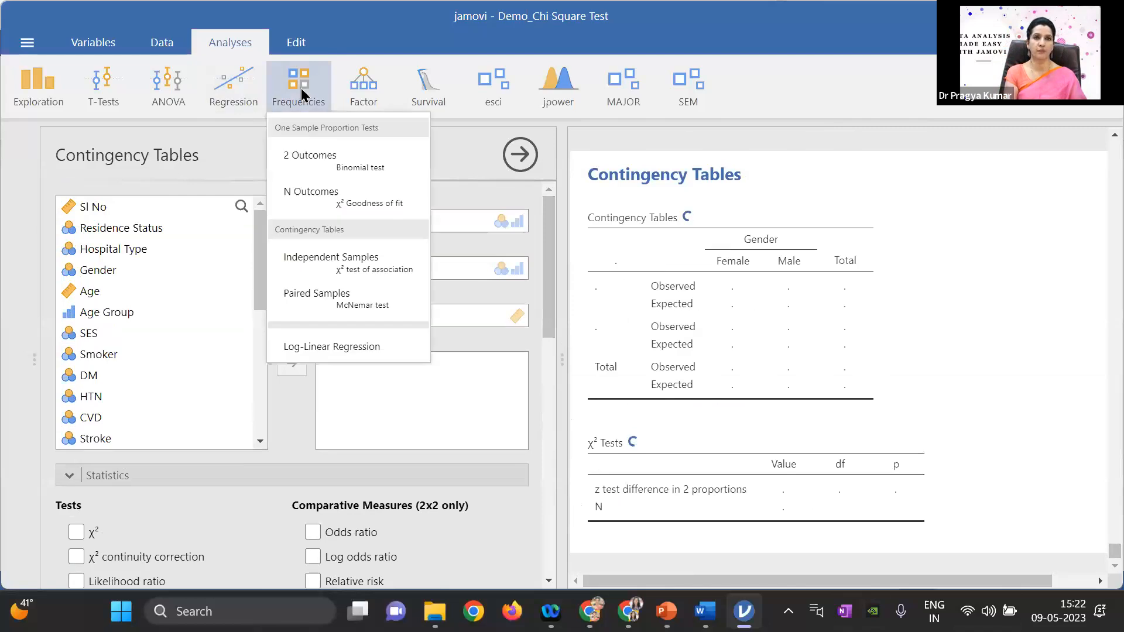
click(316, 200)
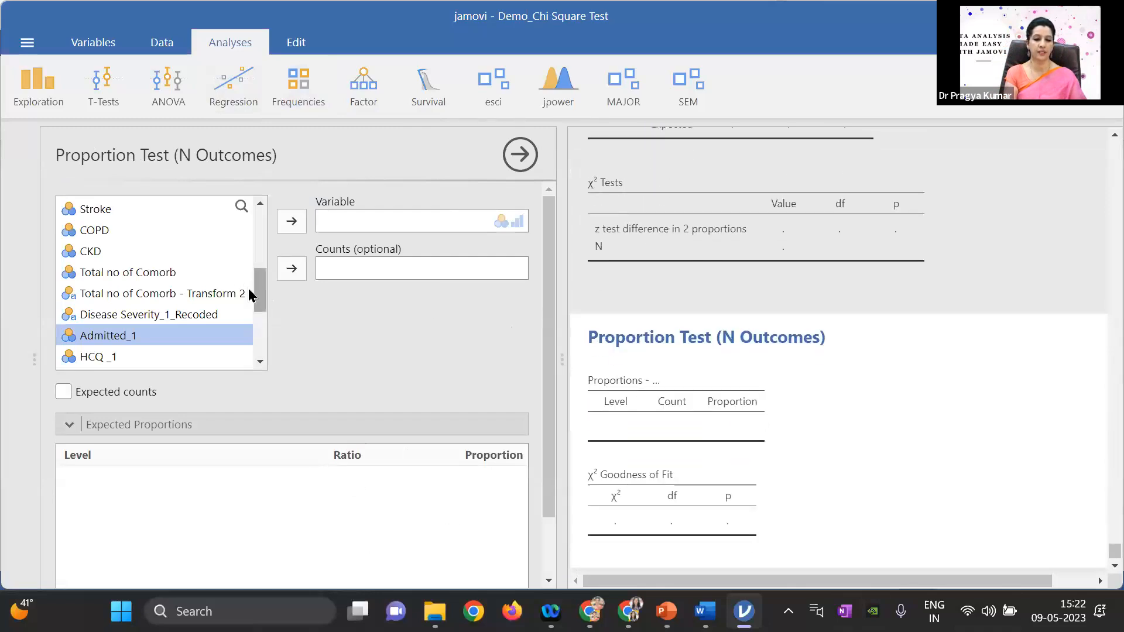
click(174, 316)
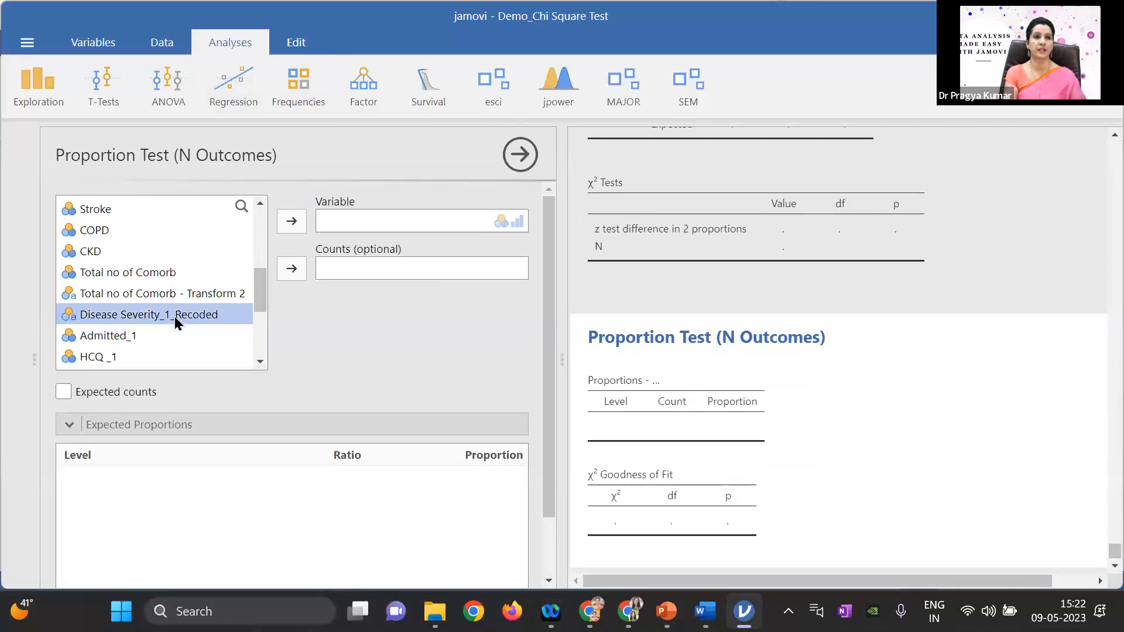
click(291, 220)
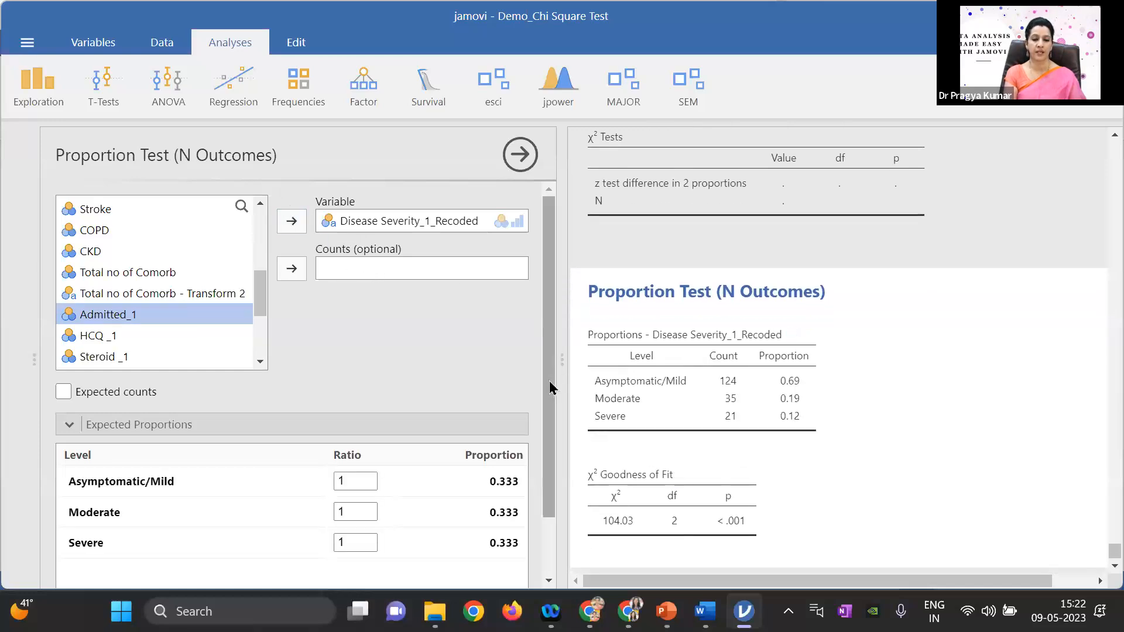
- Set the expected ratios to 7 for Asymptomatic/Mild and 2 for Moderate, and include expected counts in the proportions table
drag(549, 380, 550, 429)
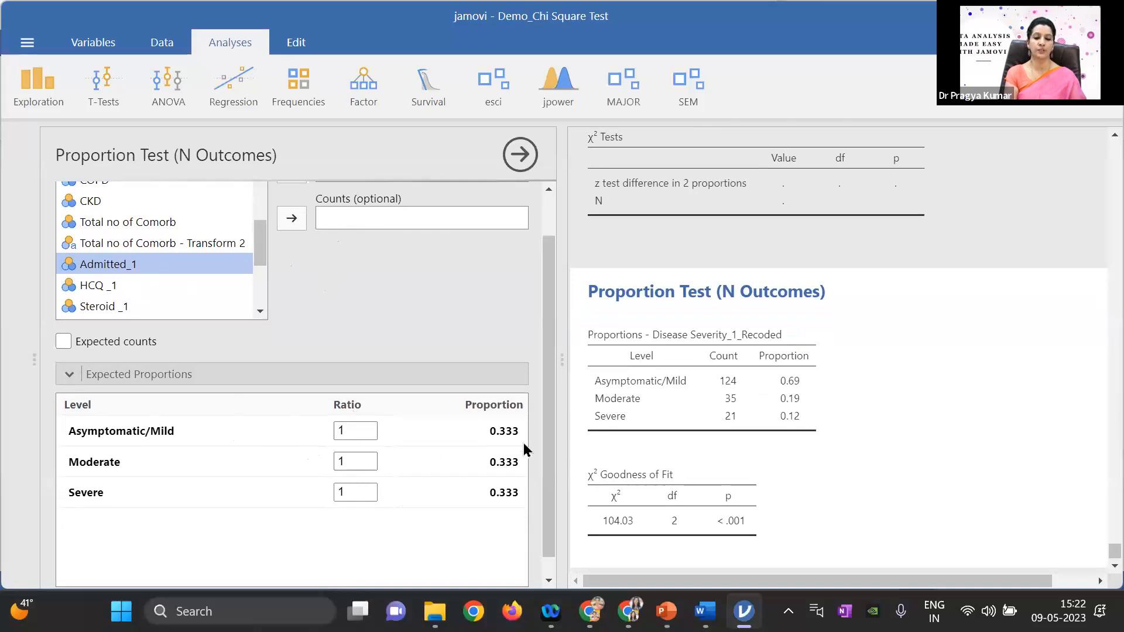
click(353, 433)
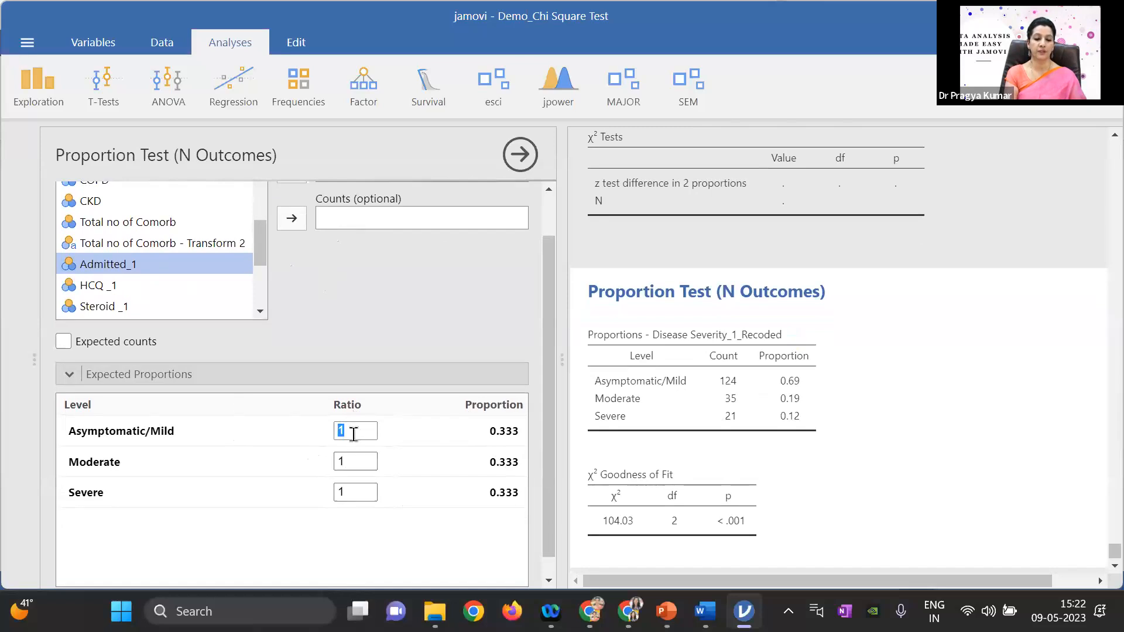
text(7)
click(353, 462)
key(BackSpace)
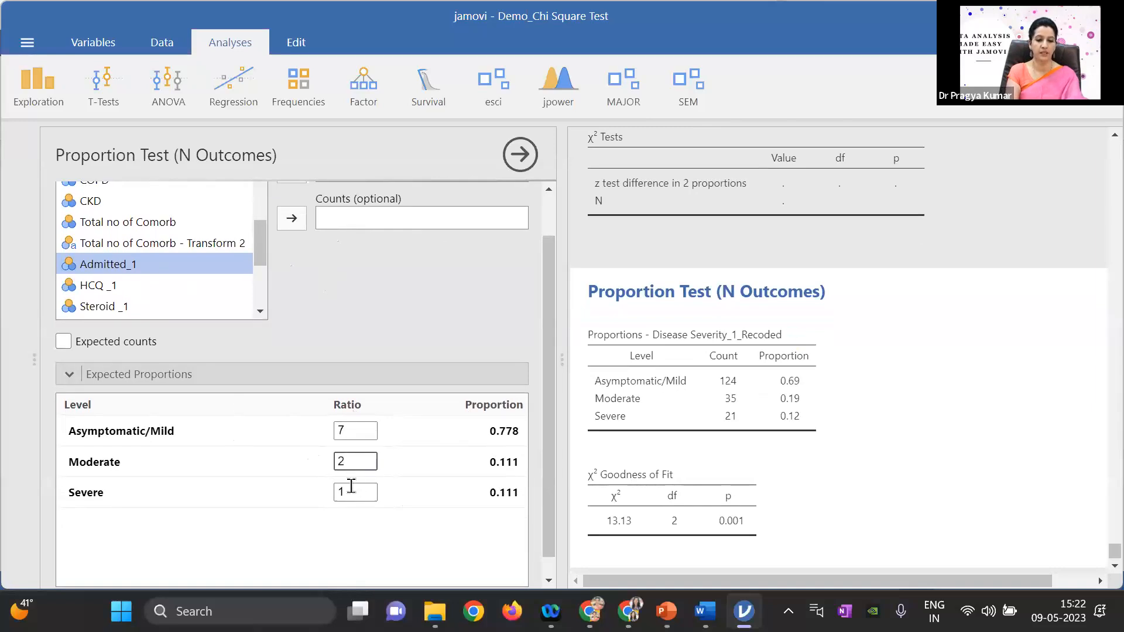
click(386, 537)
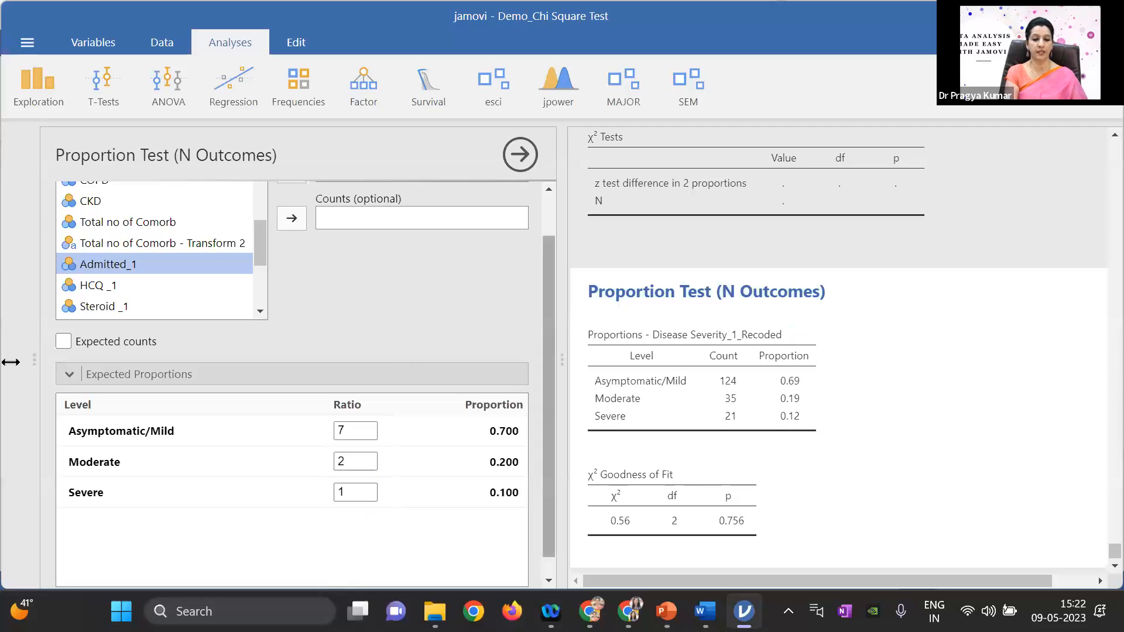
click(63, 342)
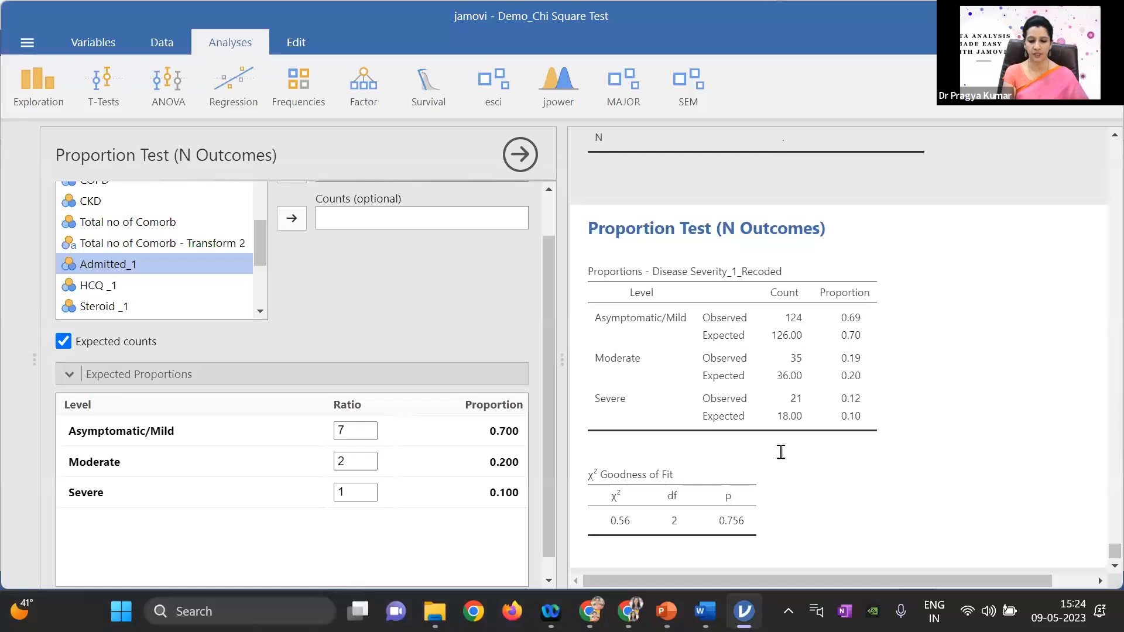
- Switch to the running PowerPoint slide show and advance past the Open Epi slide to the closing Thank You slide
mouse_move(667, 611)
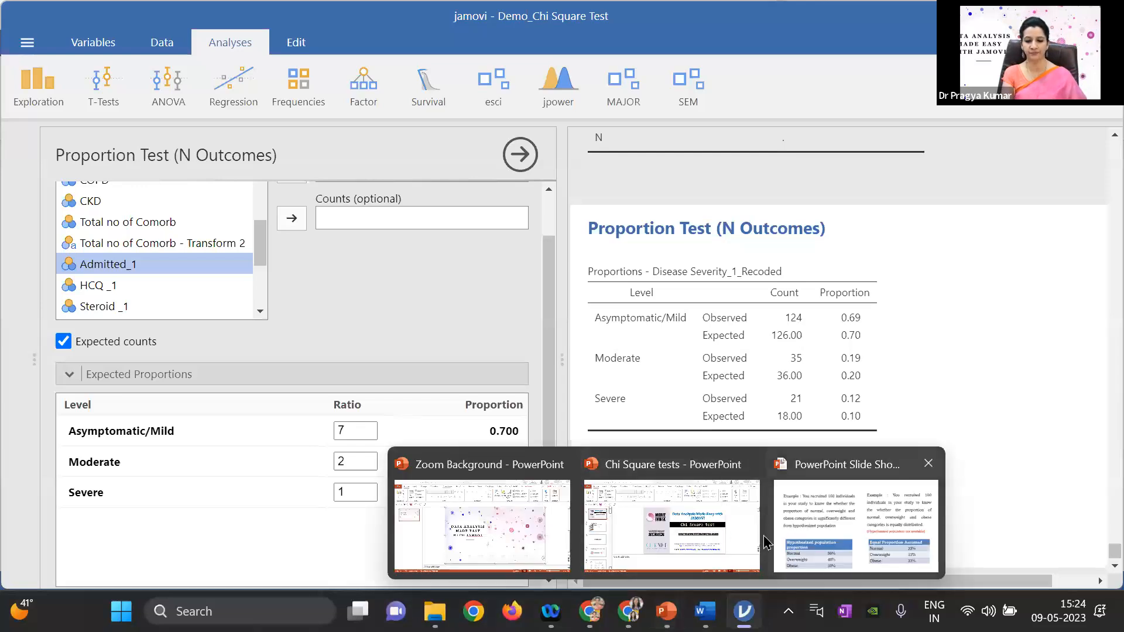
click(856, 524)
key(Right)
key(Right)
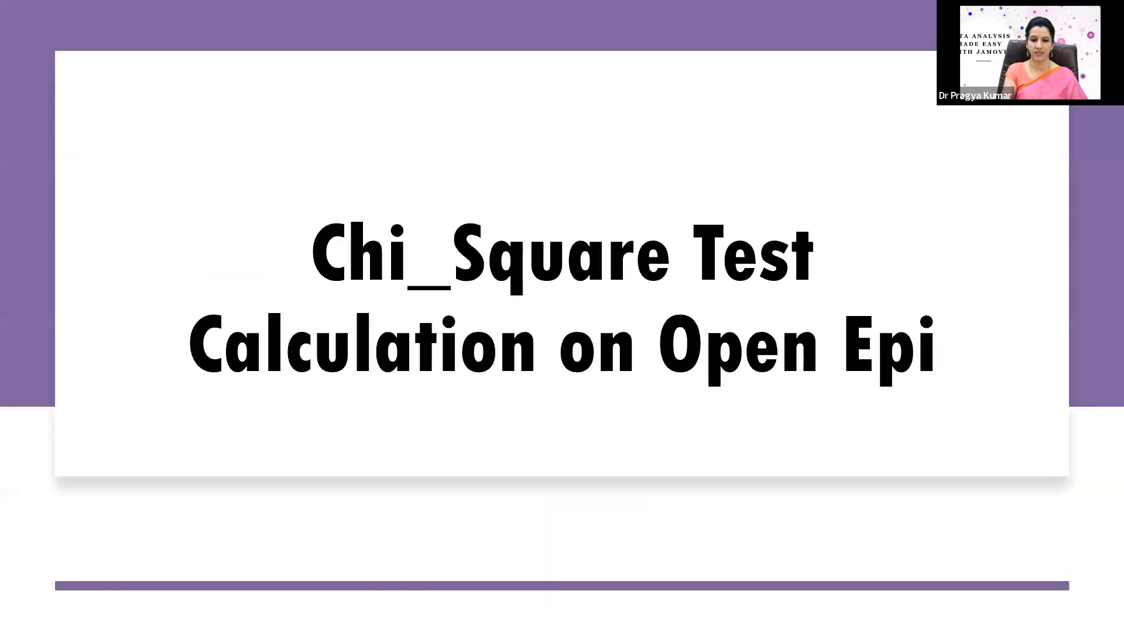
key(Right)
key(Right)
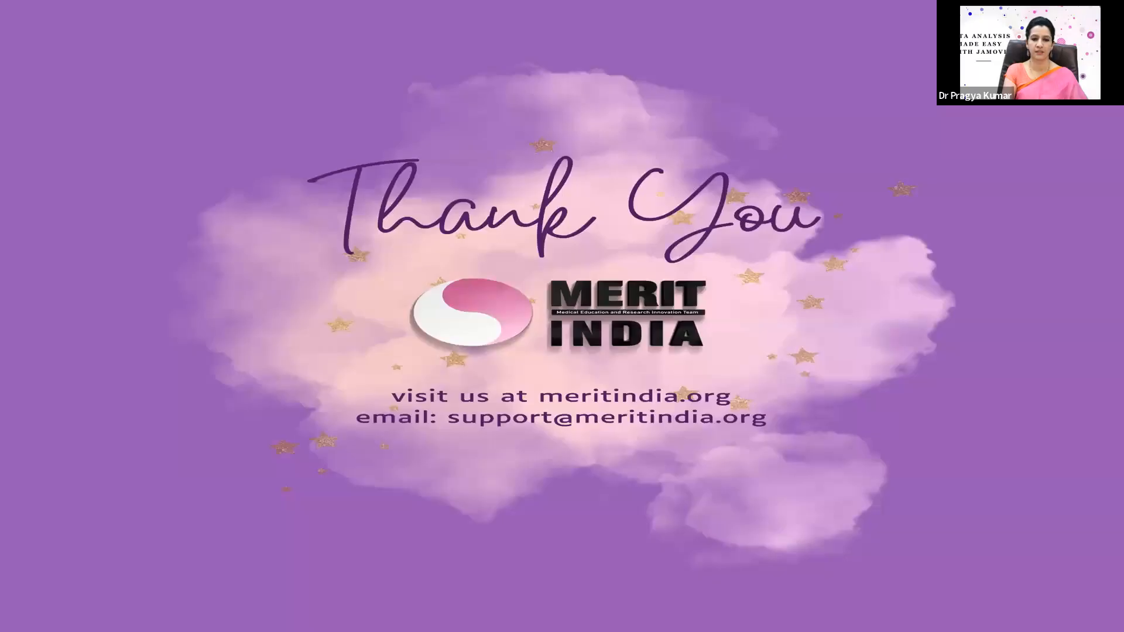